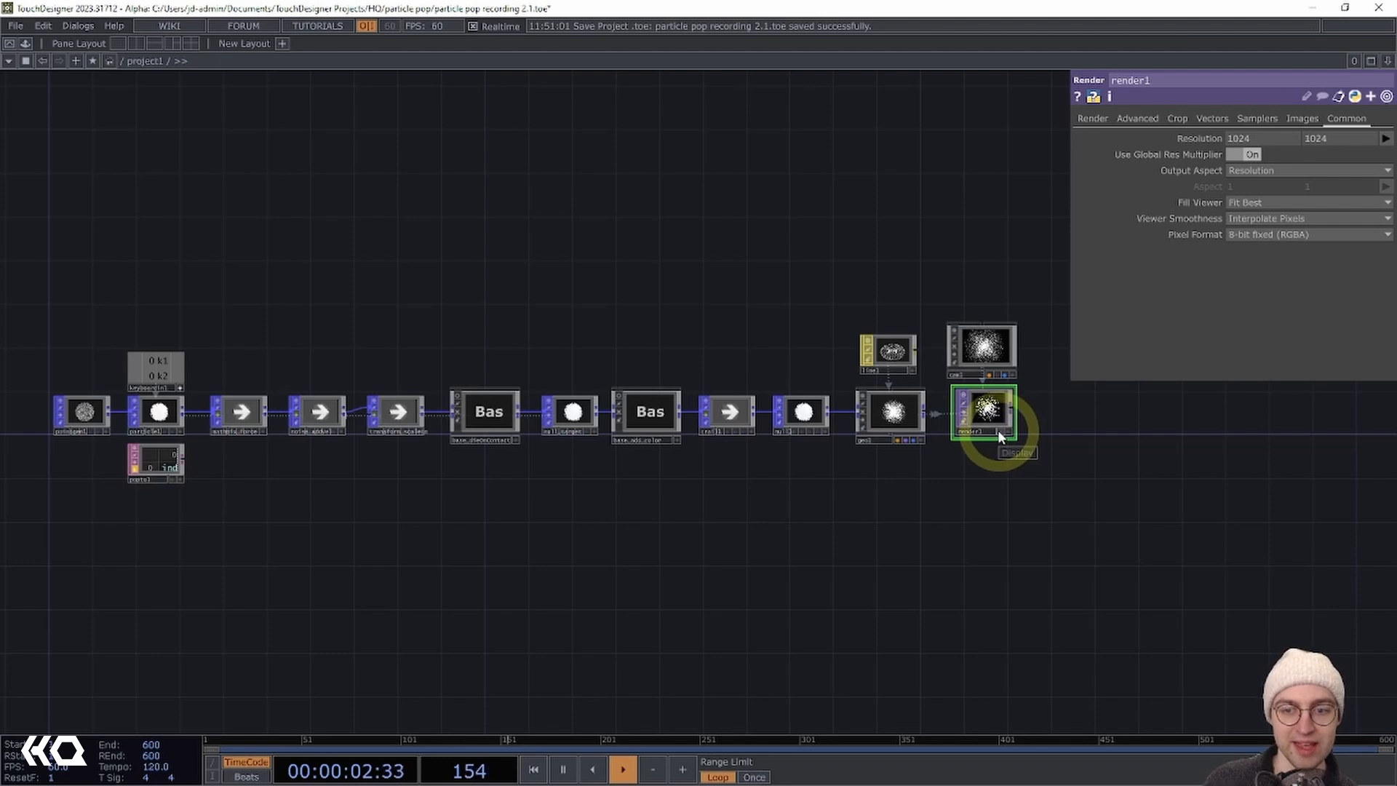
Display render1 behind the network, then shrink its image and place it in the upper-left corner of the network background
click(1000, 436)
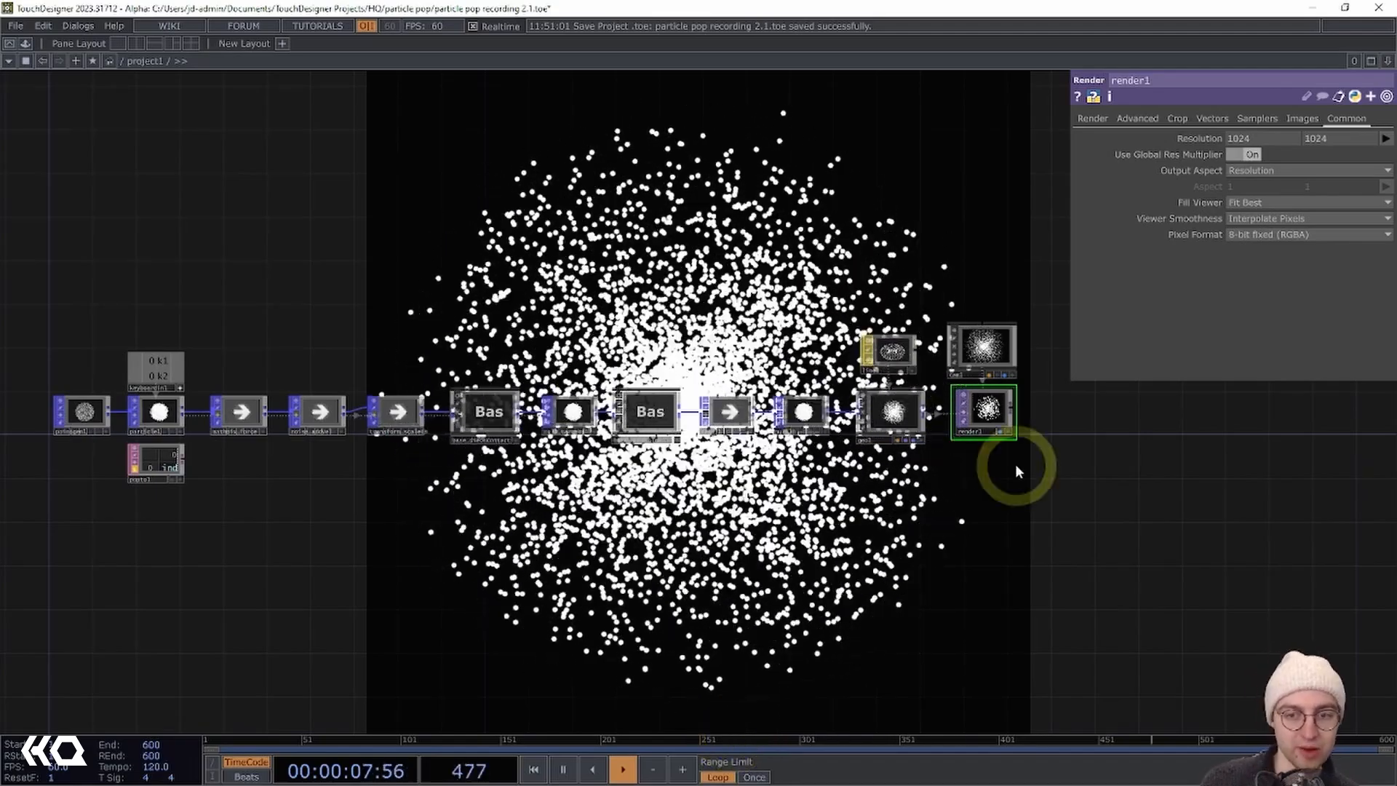
scroll(1016, 470, up, 5)
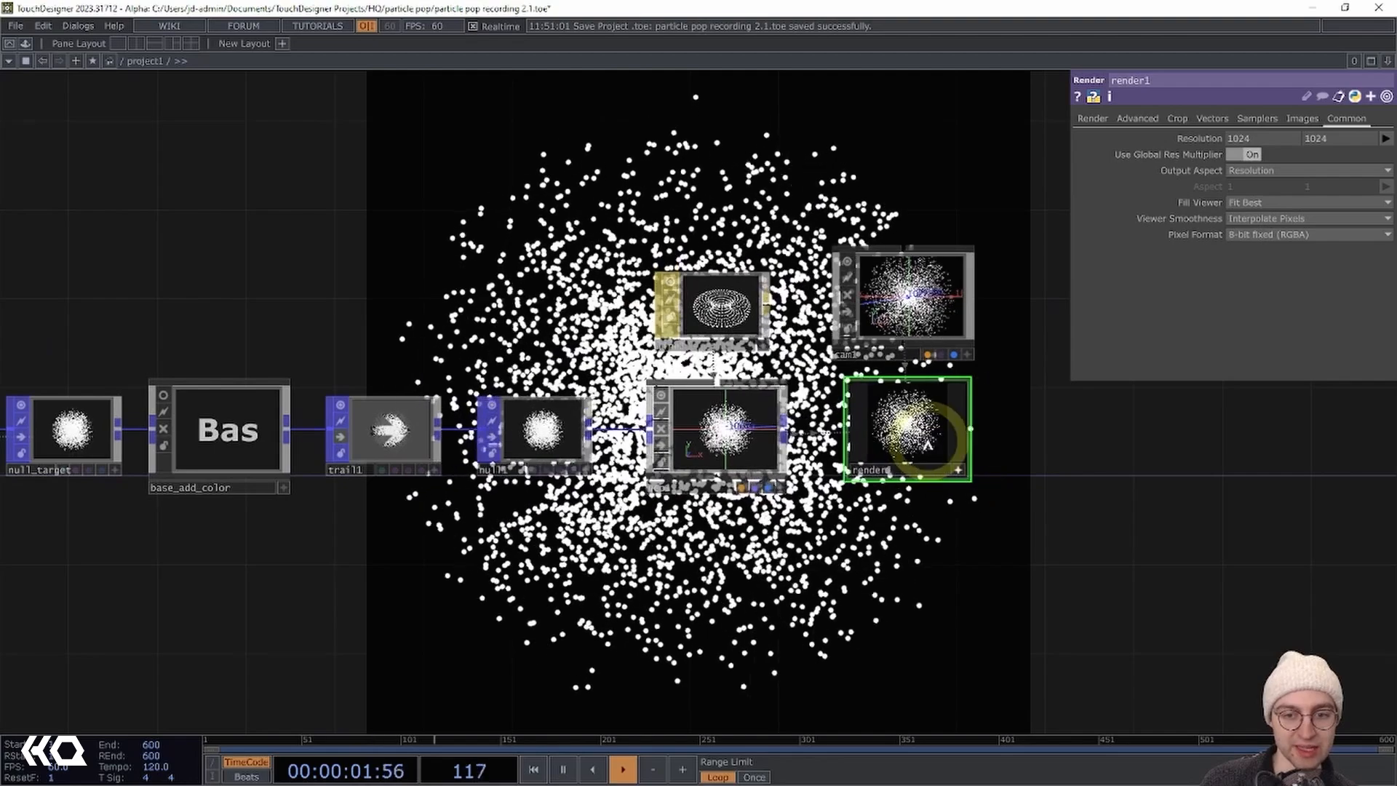
middle_drag(928, 445, 882, 389)
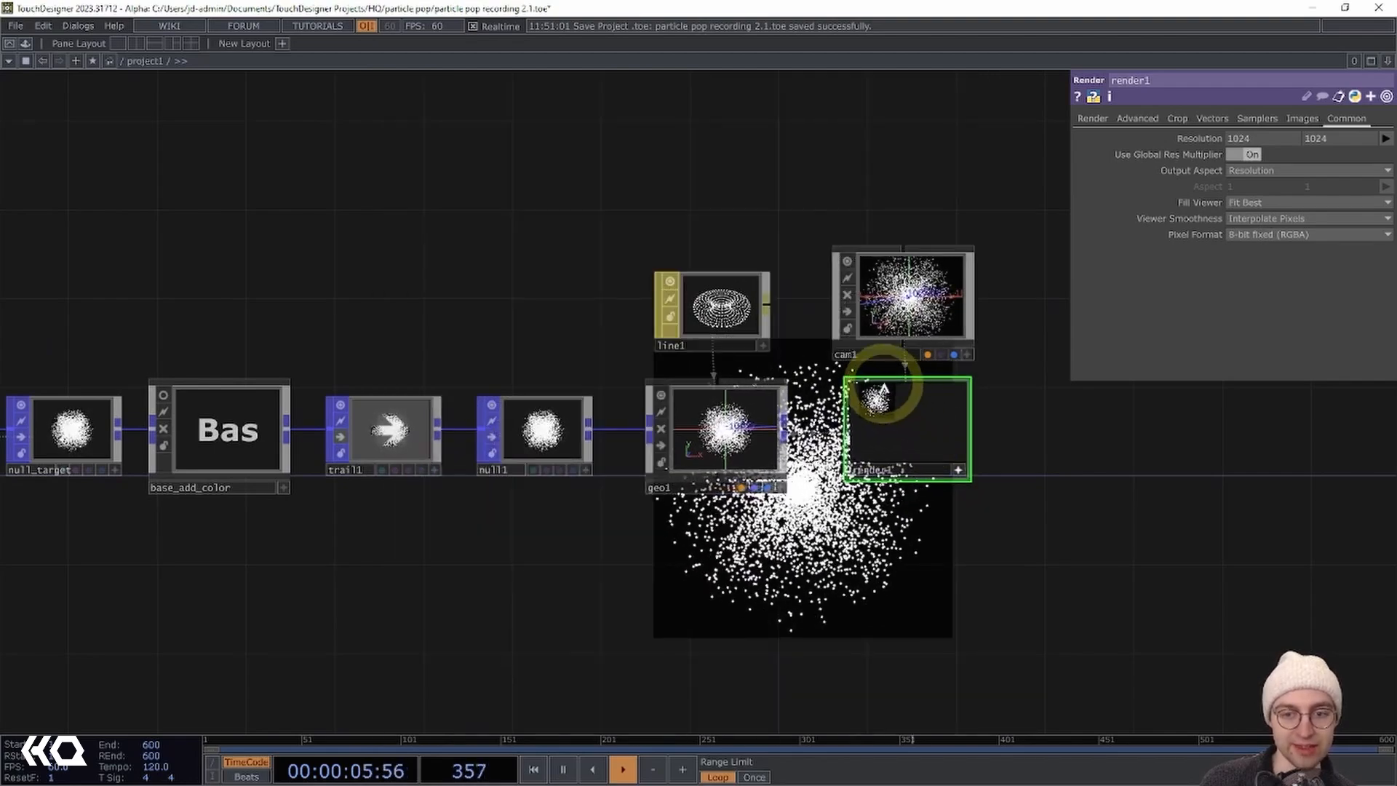
mouse_move(884, 386)
mouse_down()
mouse_move(901, 386)
mouse_move(859, 396)
mouse_up()
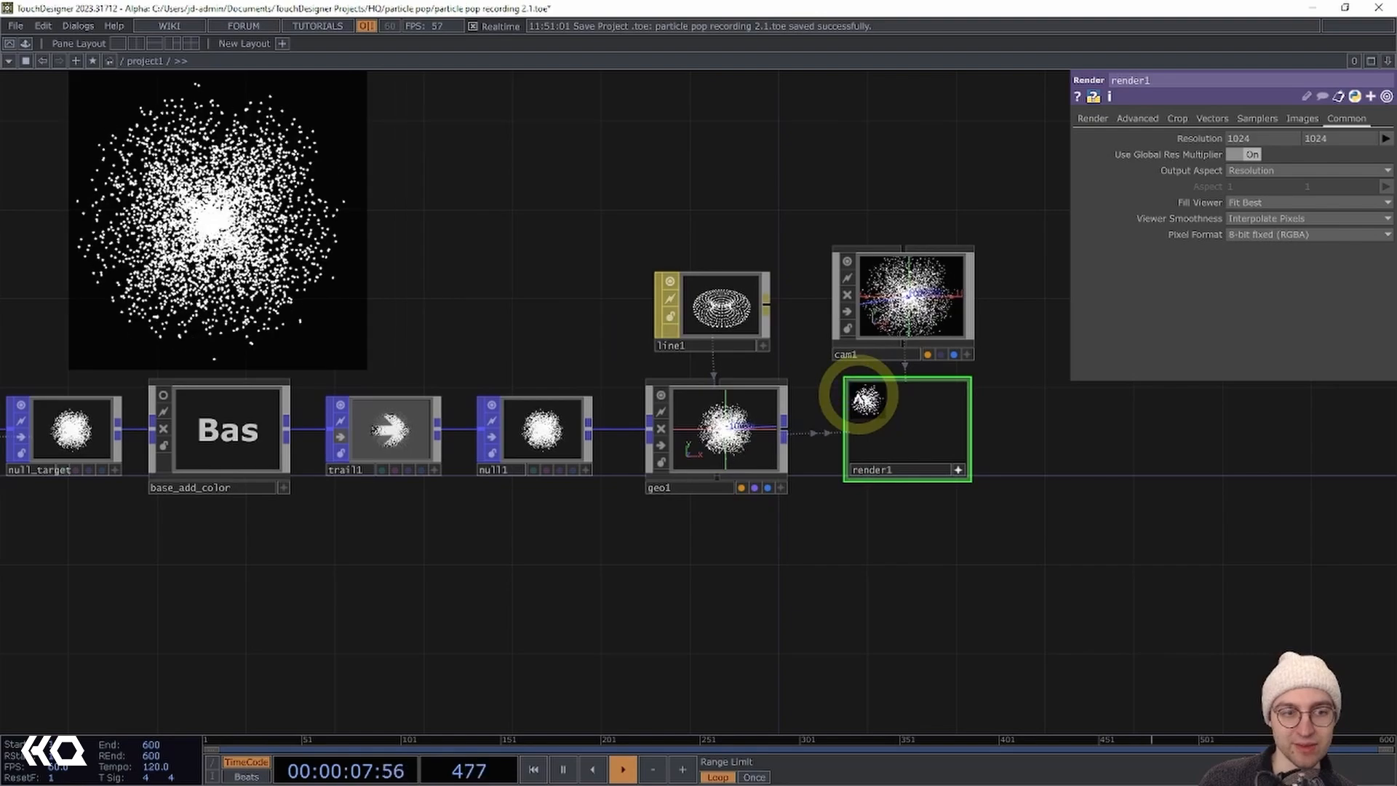
drag(406, 593, 853, 619)
middle_drag(881, 619, 692, 626)
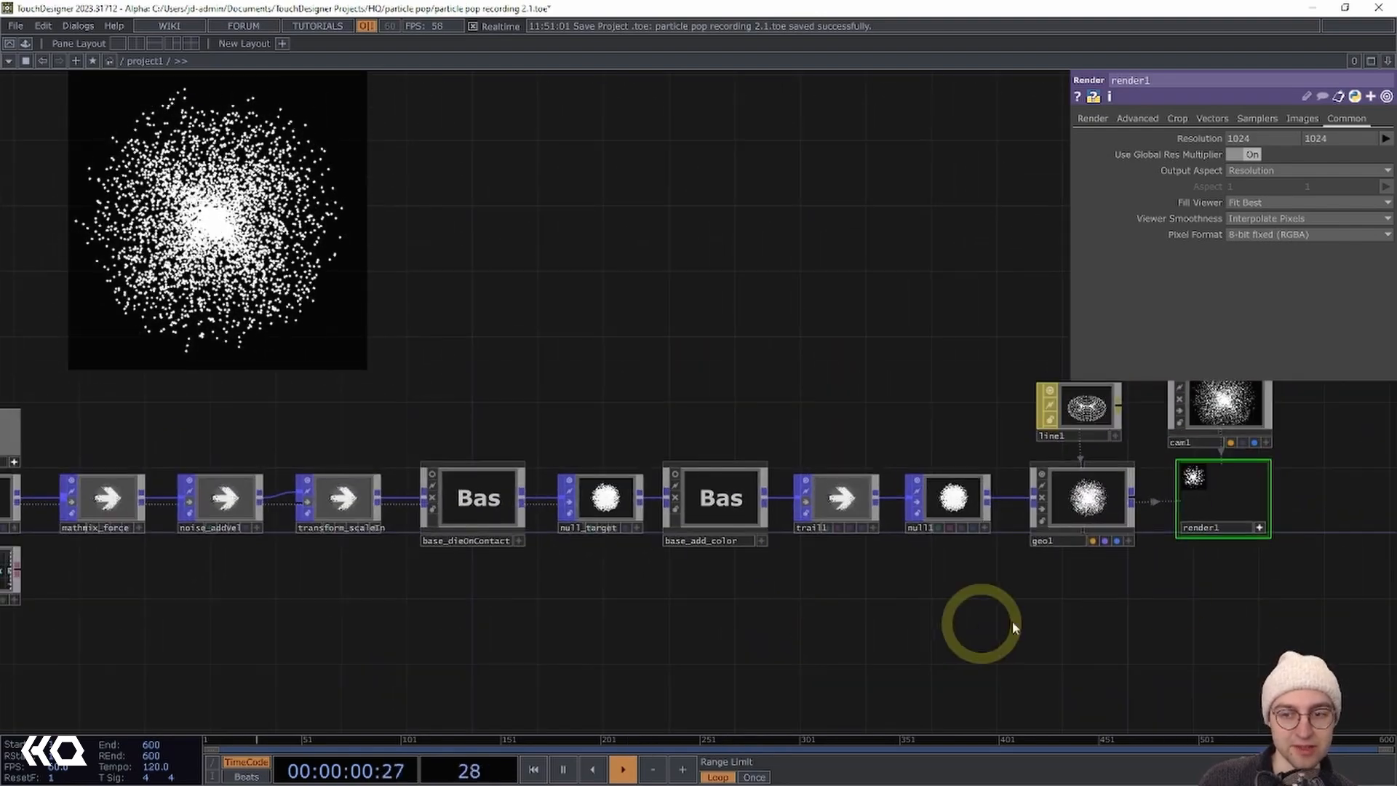
click(1259, 528)
Examine the pointgen1 node's parameters, including the available Shape and Distribution options
drag(565, 604, 1265, 544)
middle_drag(536, 551, 626, 480)
drag(627, 477, 628, 589)
middle_drag(655, 535, 674, 519)
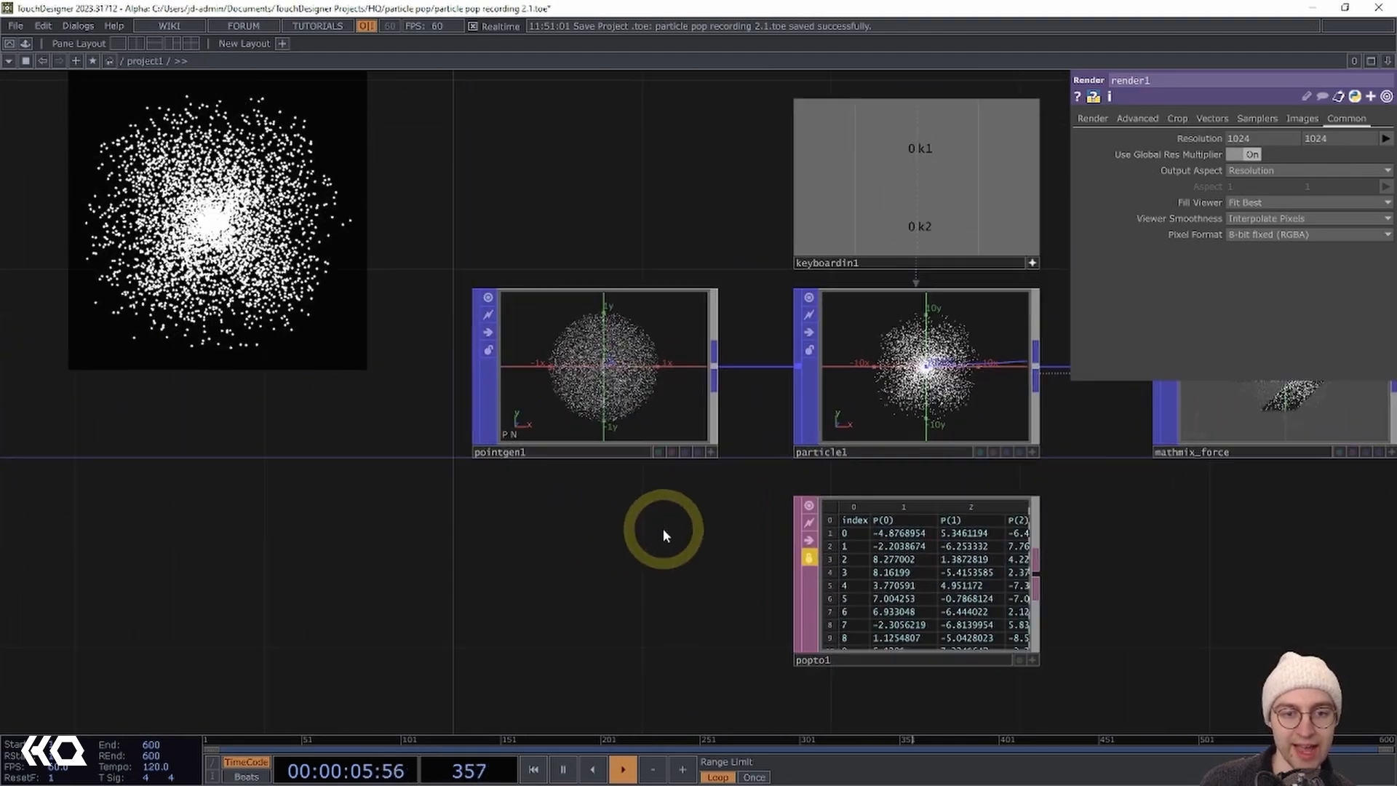
click(669, 376)
drag(662, 552, 739, 573)
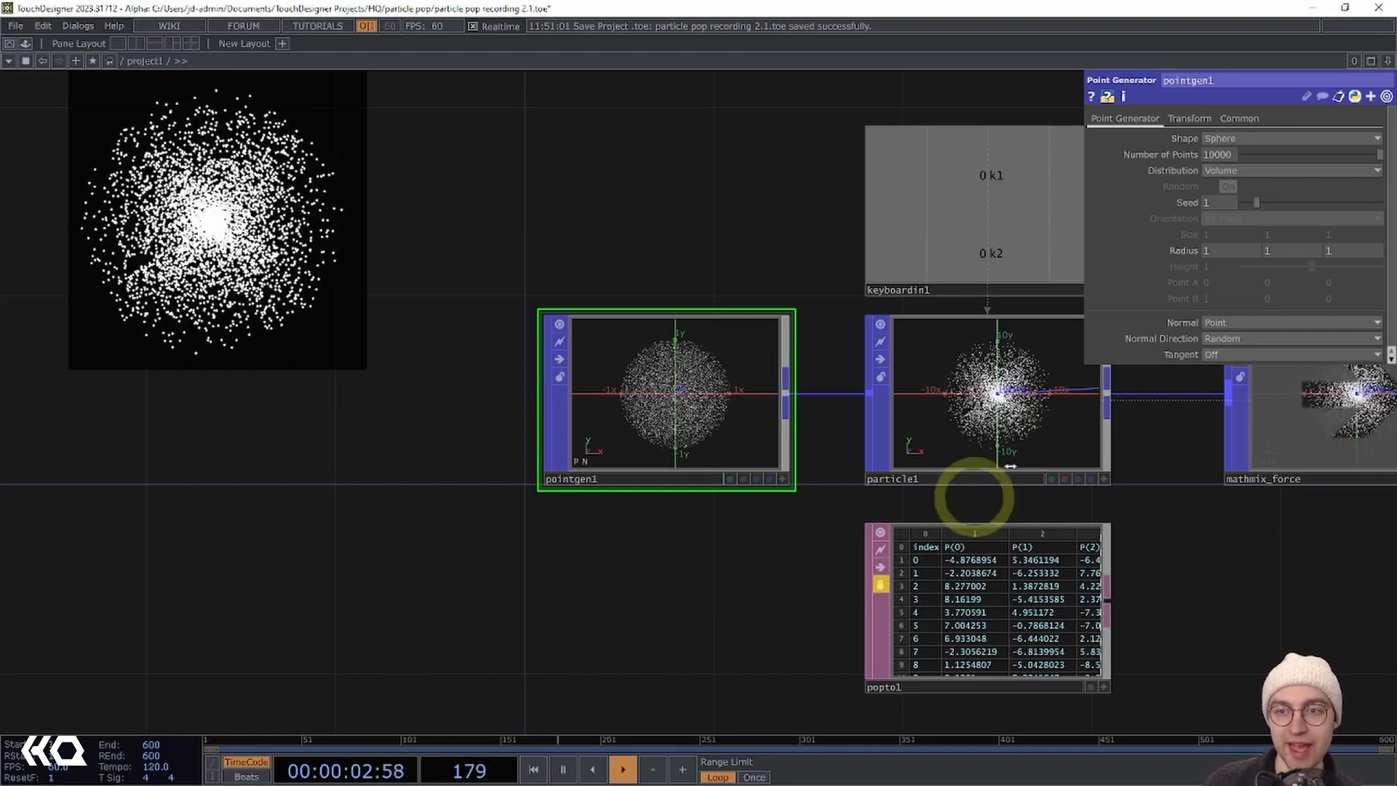
click(1209, 139)
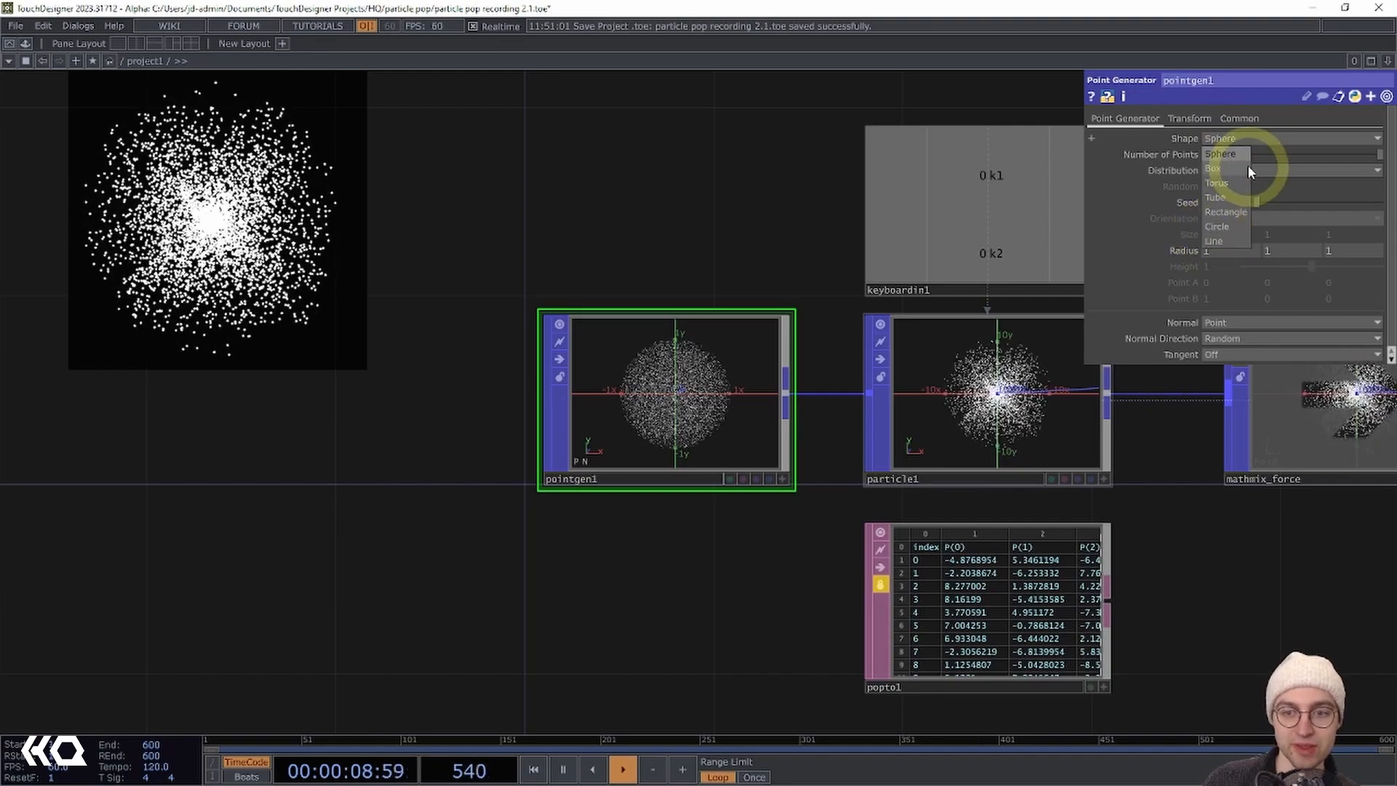
click(959, 87)
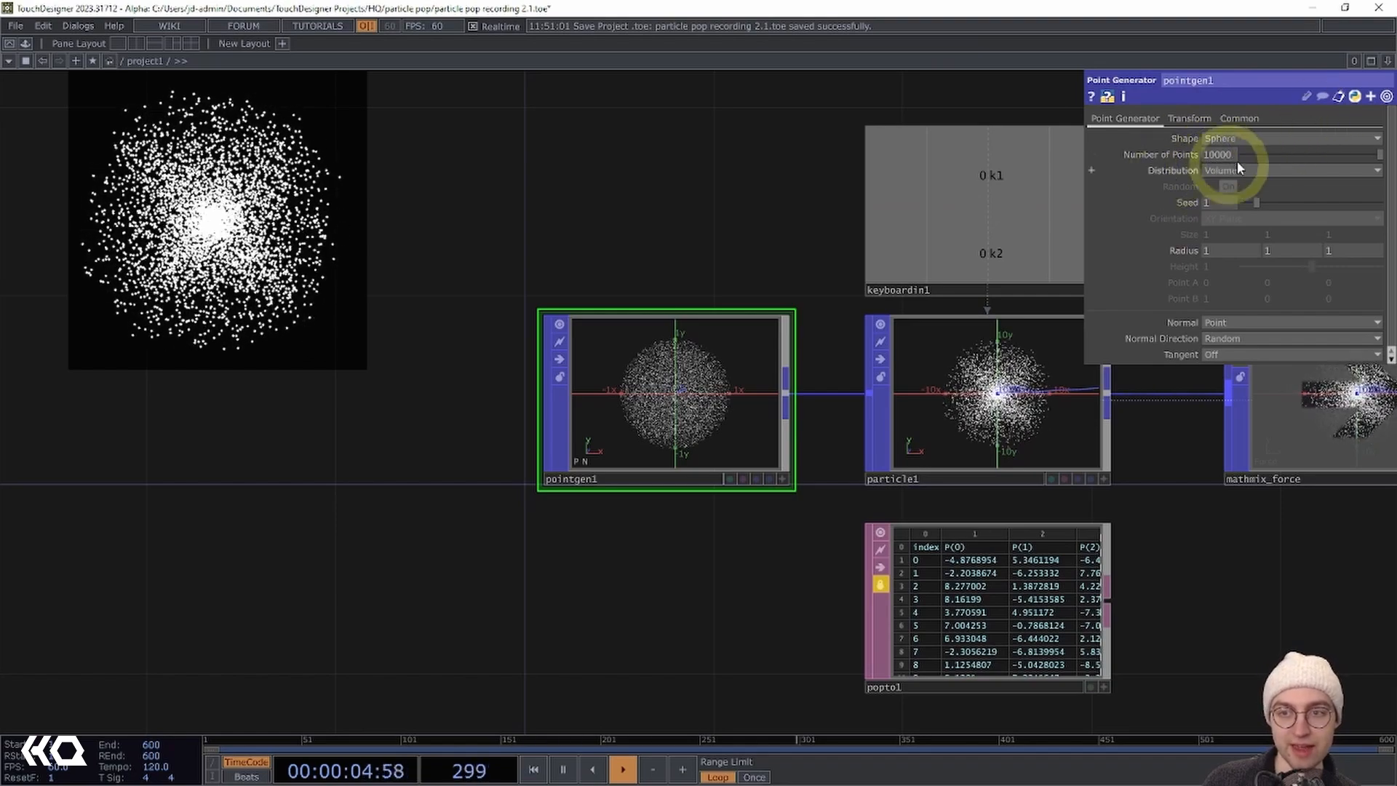
click(1254, 171)
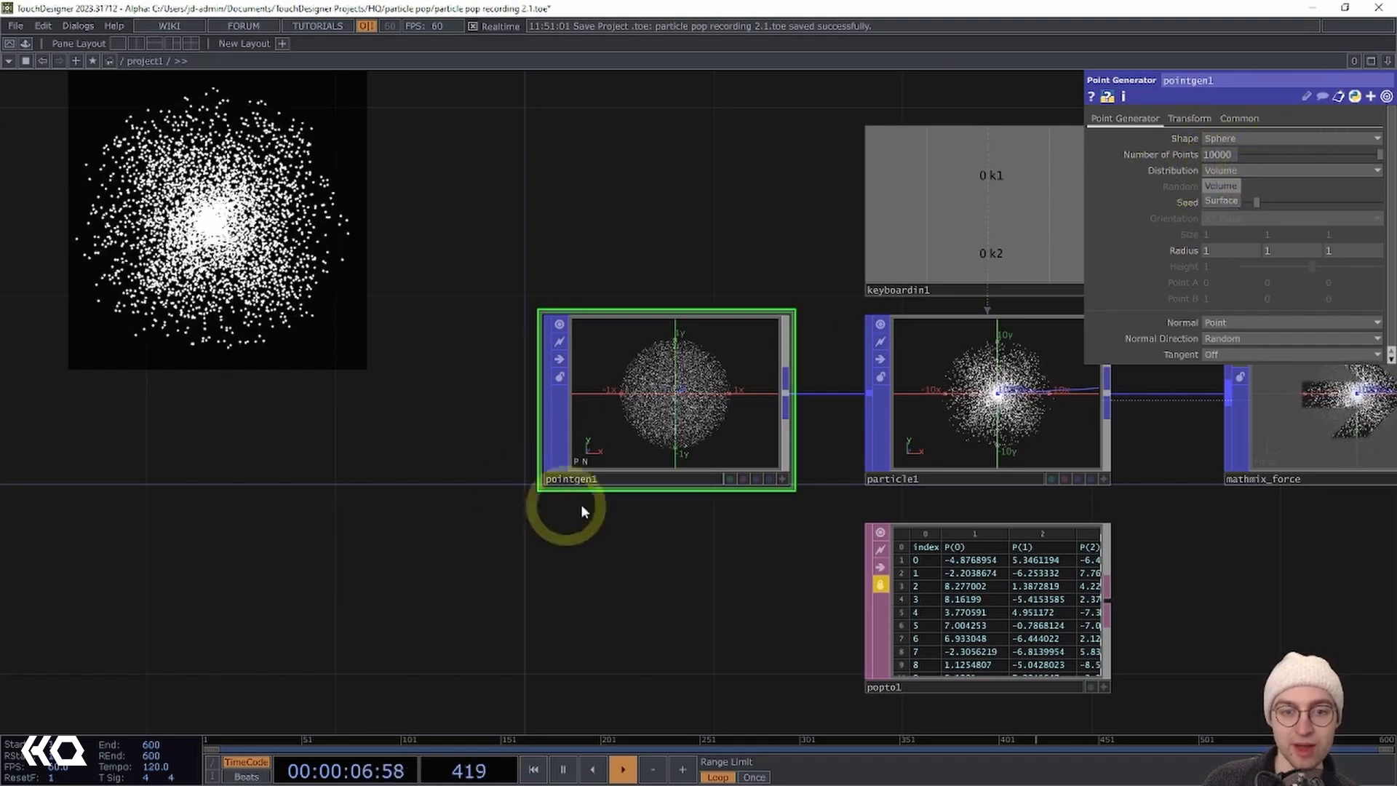
click(665, 500)
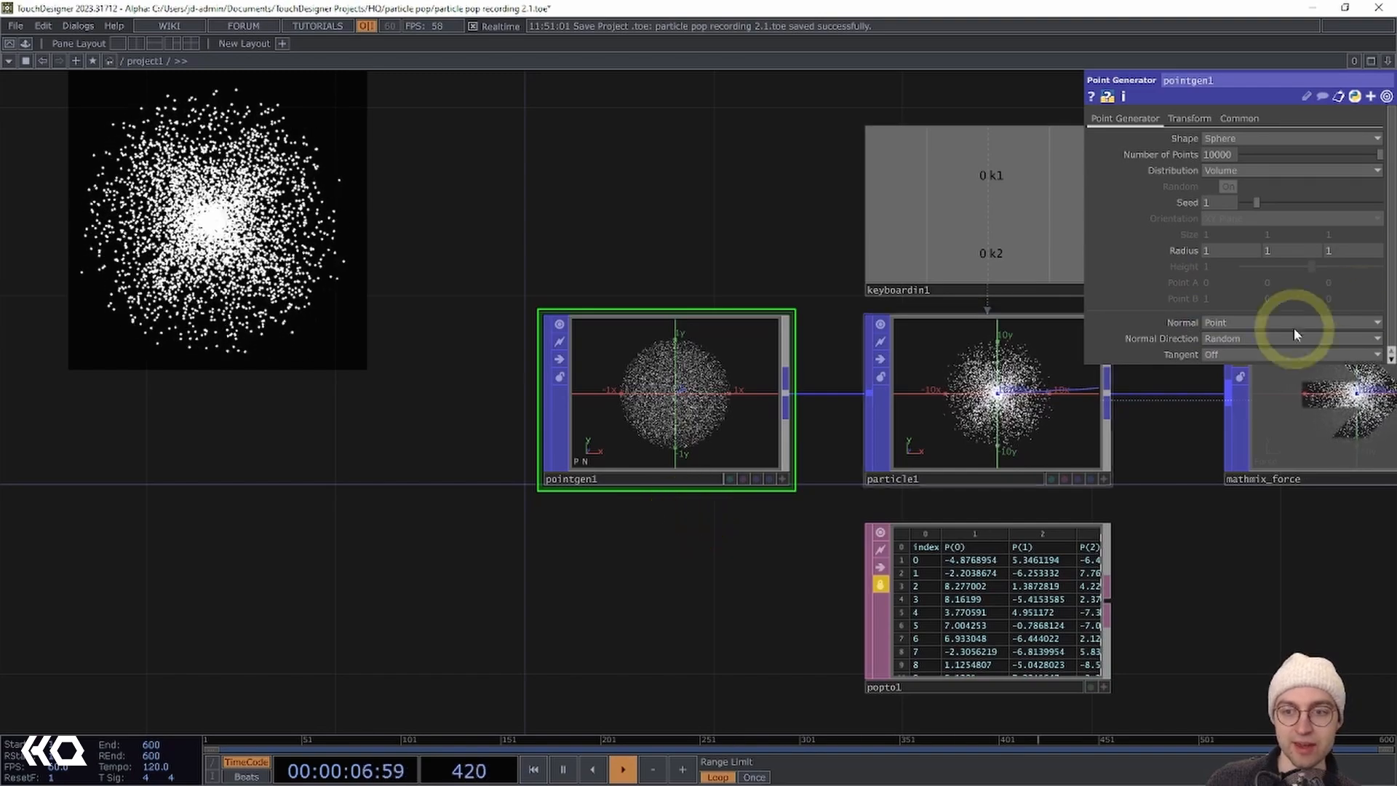
Try the Default normal direction on pointgen1 and restart the particle simulation to compare it with Random
key(1)
key(2)
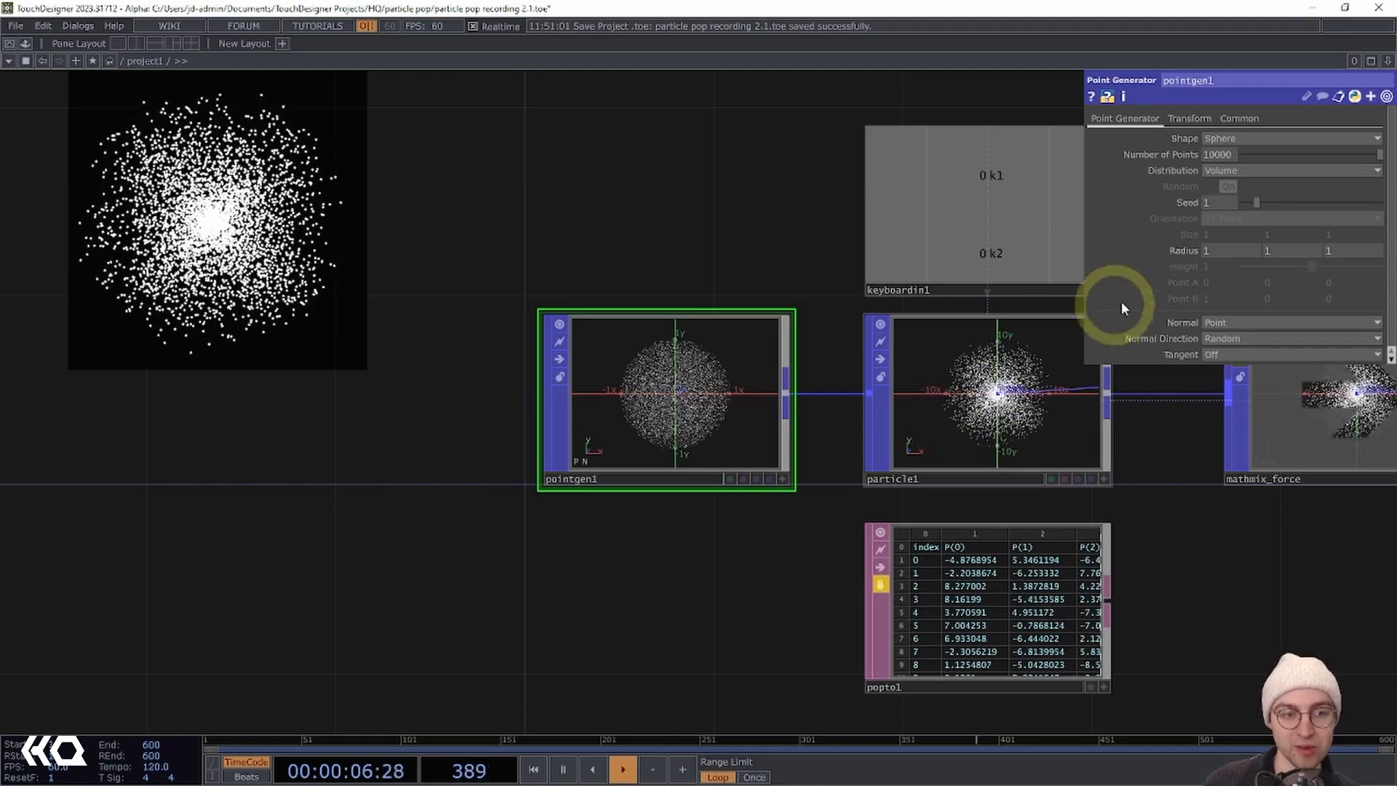
click(1222, 354)
click(1222, 355)
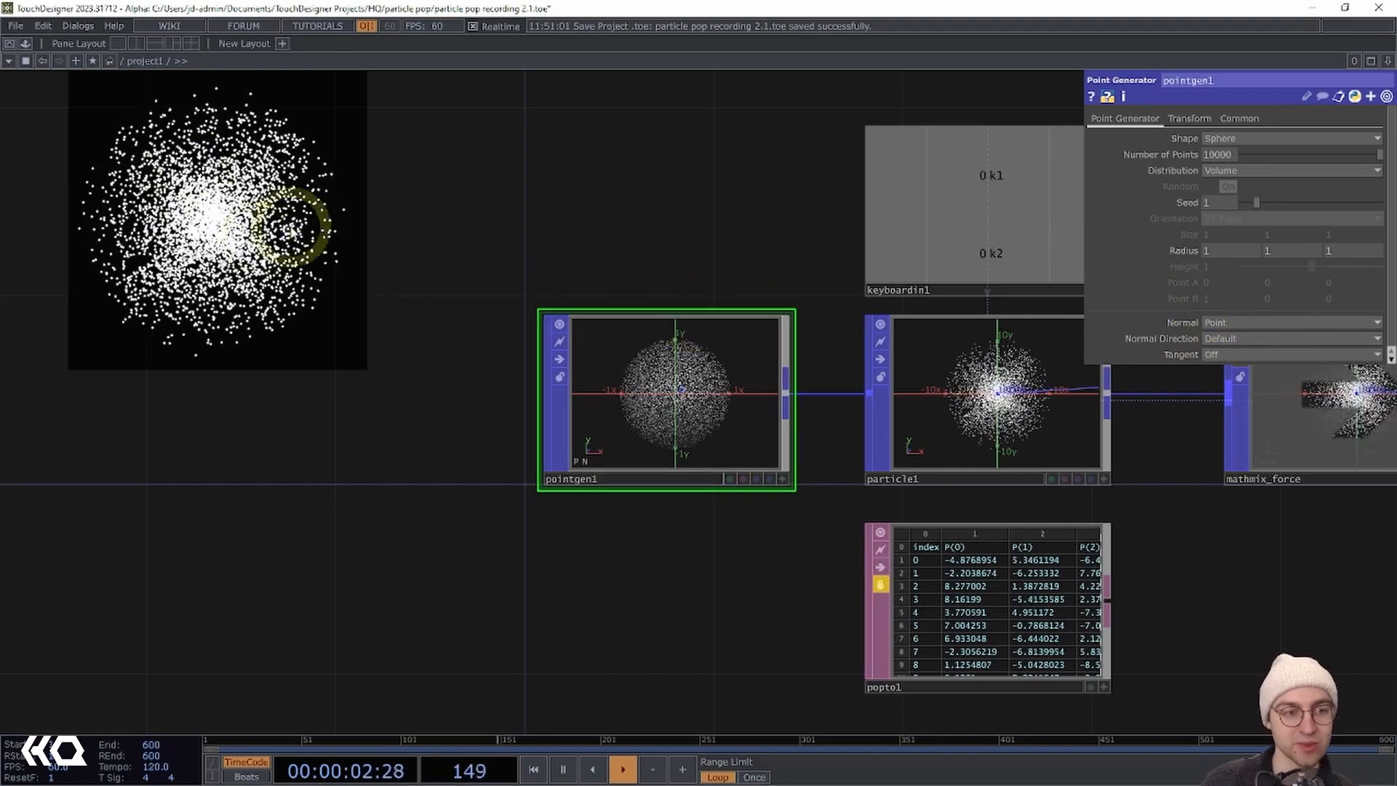
key(1)
key(2)
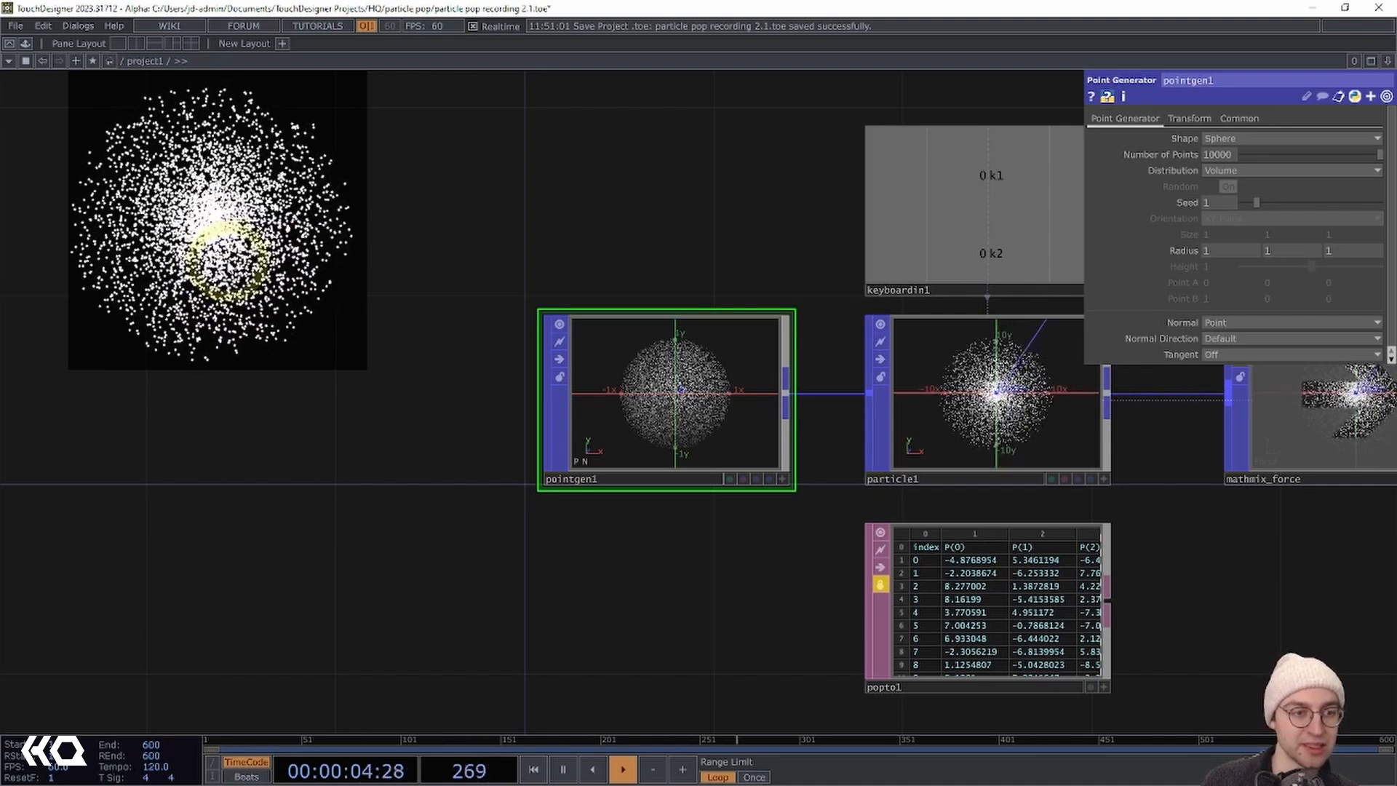
key(1)
key(2)
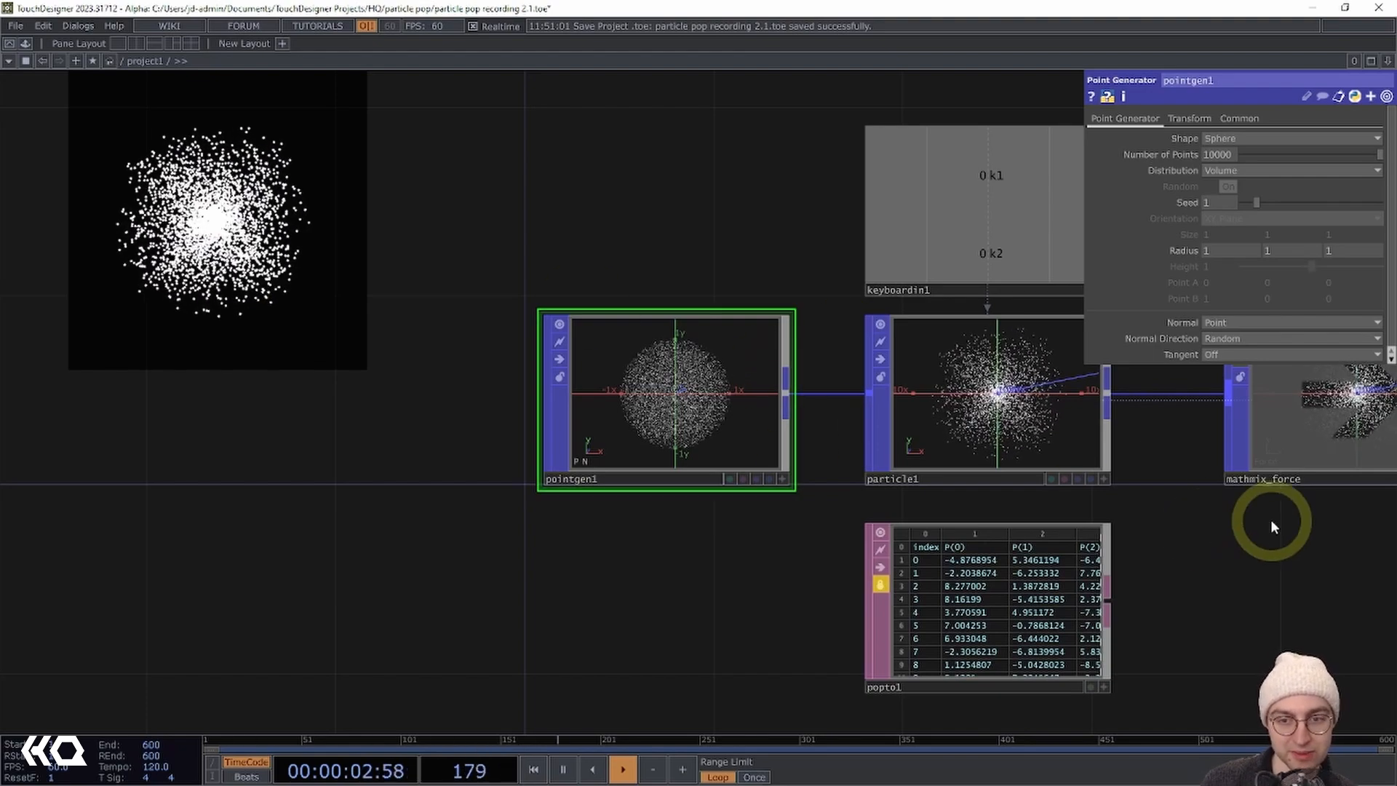
Examine particle1's parameters and read the particle attribute columns in the popto1 table
drag(1237, 521, 1029, 555)
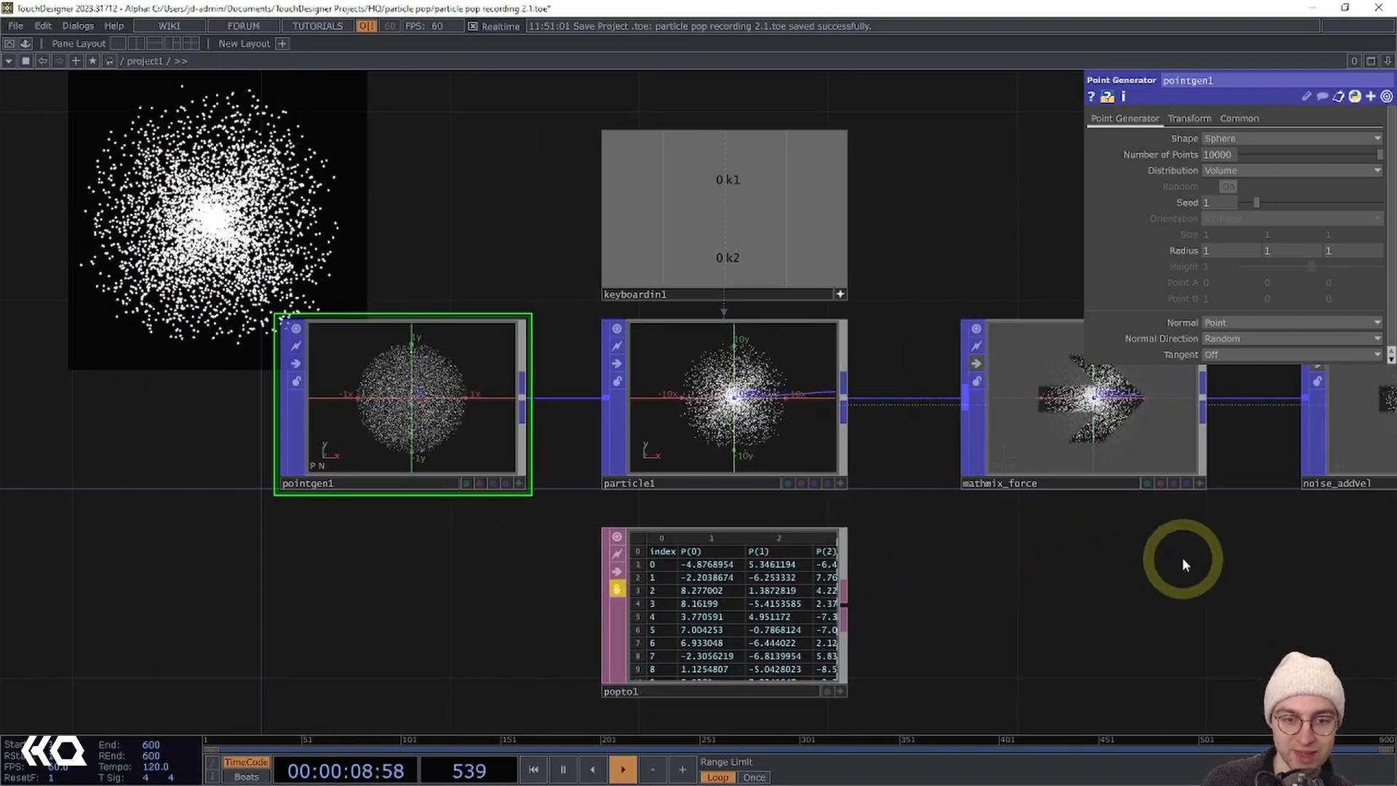
click(713, 411)
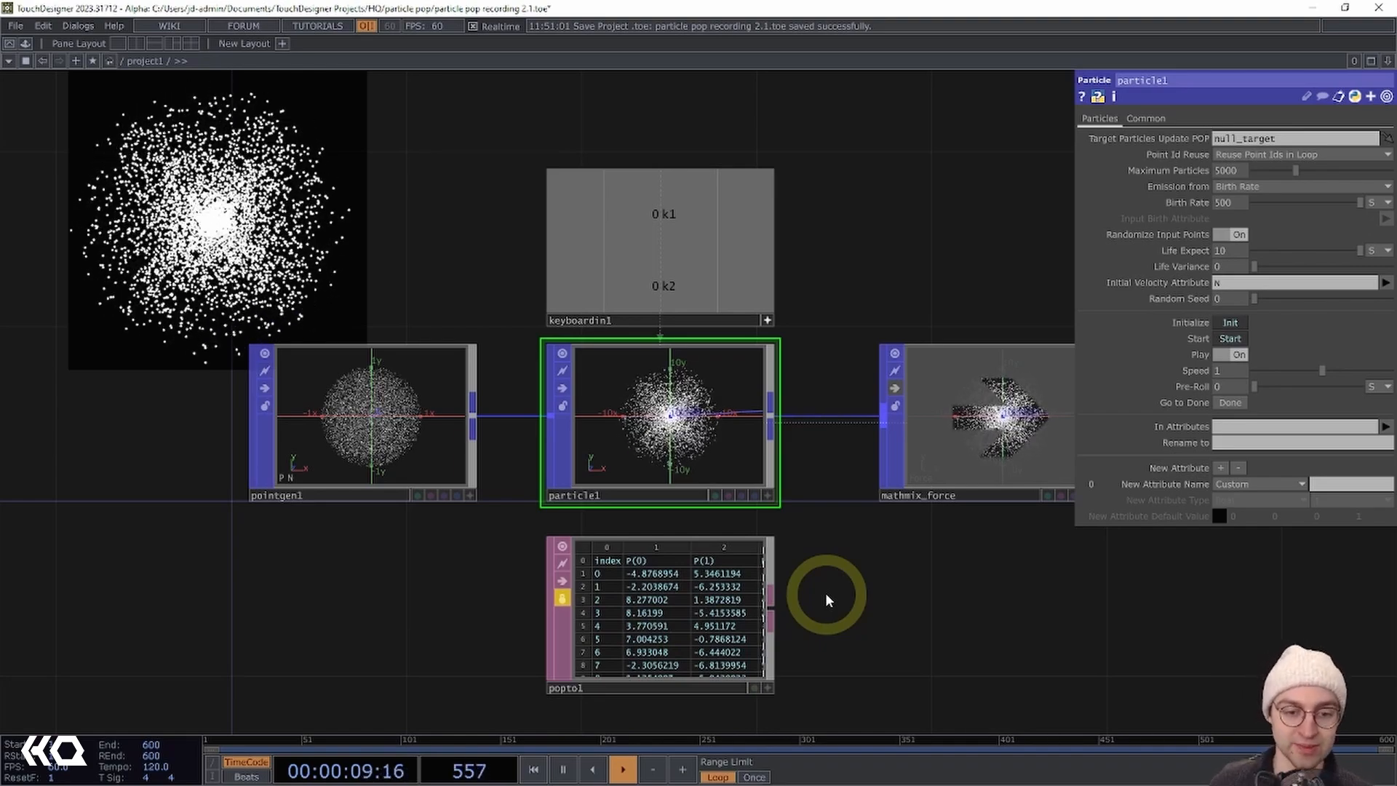
scroll(936, 536, up, 10)
drag(933, 509, 1113, 458)
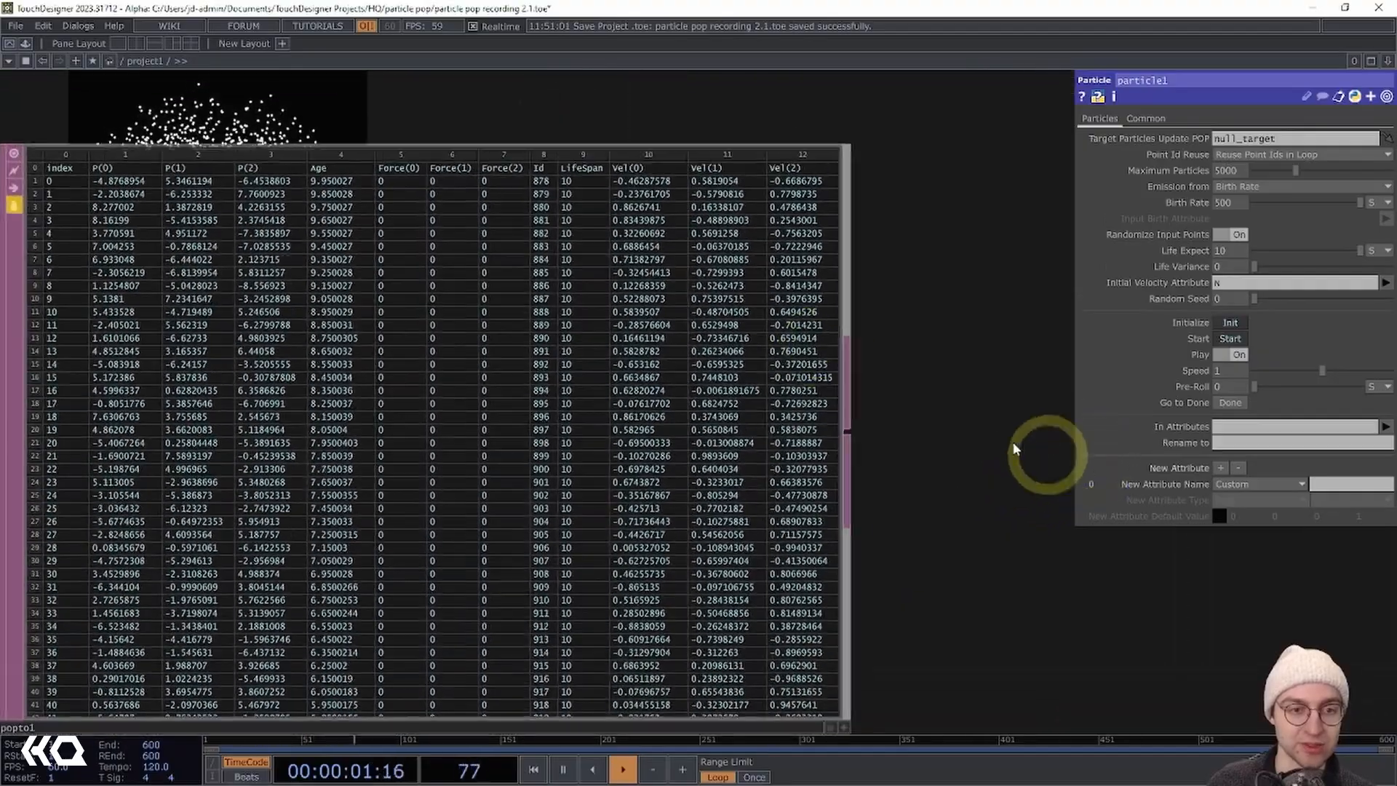
scroll(665, 110, up, 2)
drag(667, 109, 865, 76)
drag(1211, 666, 1215, 683)
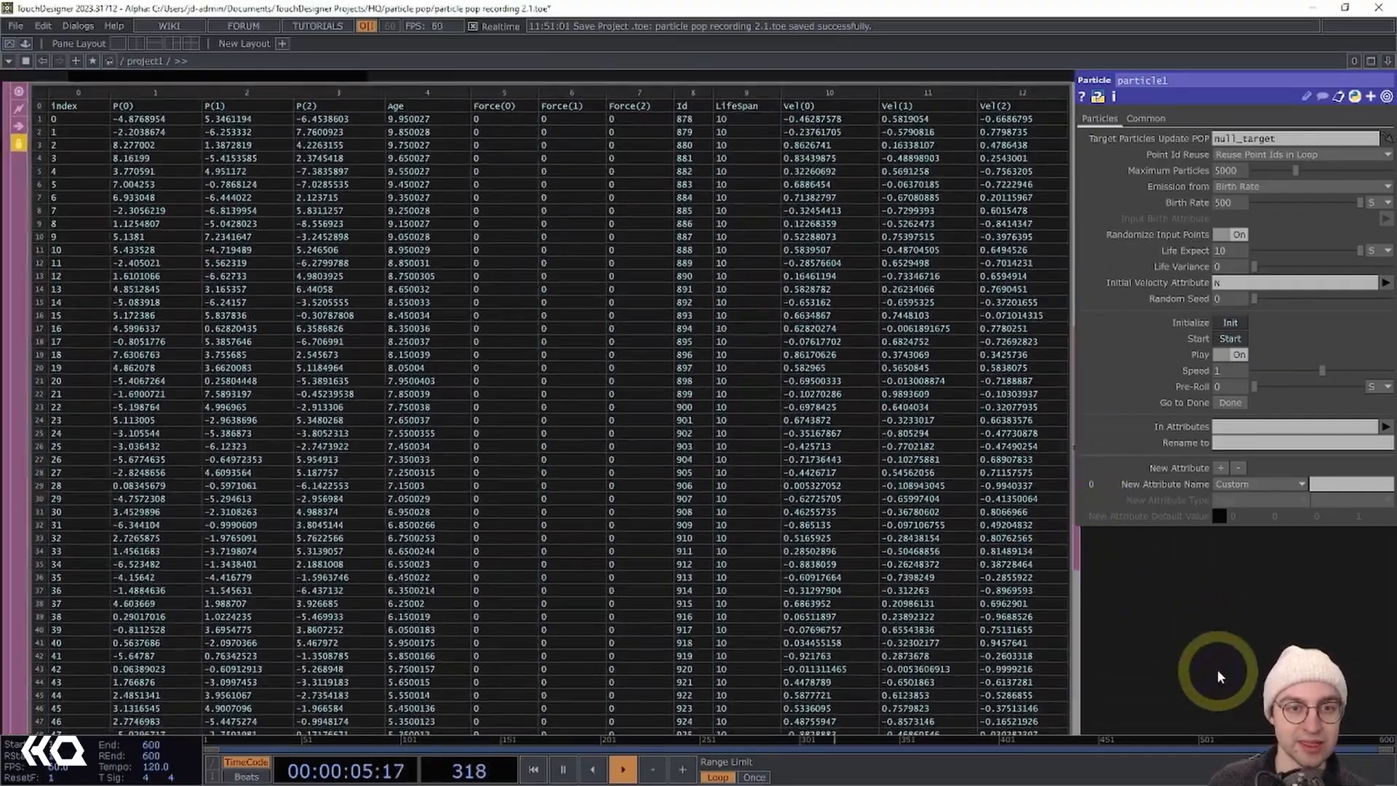
drag(1184, 612, 1194, 627)
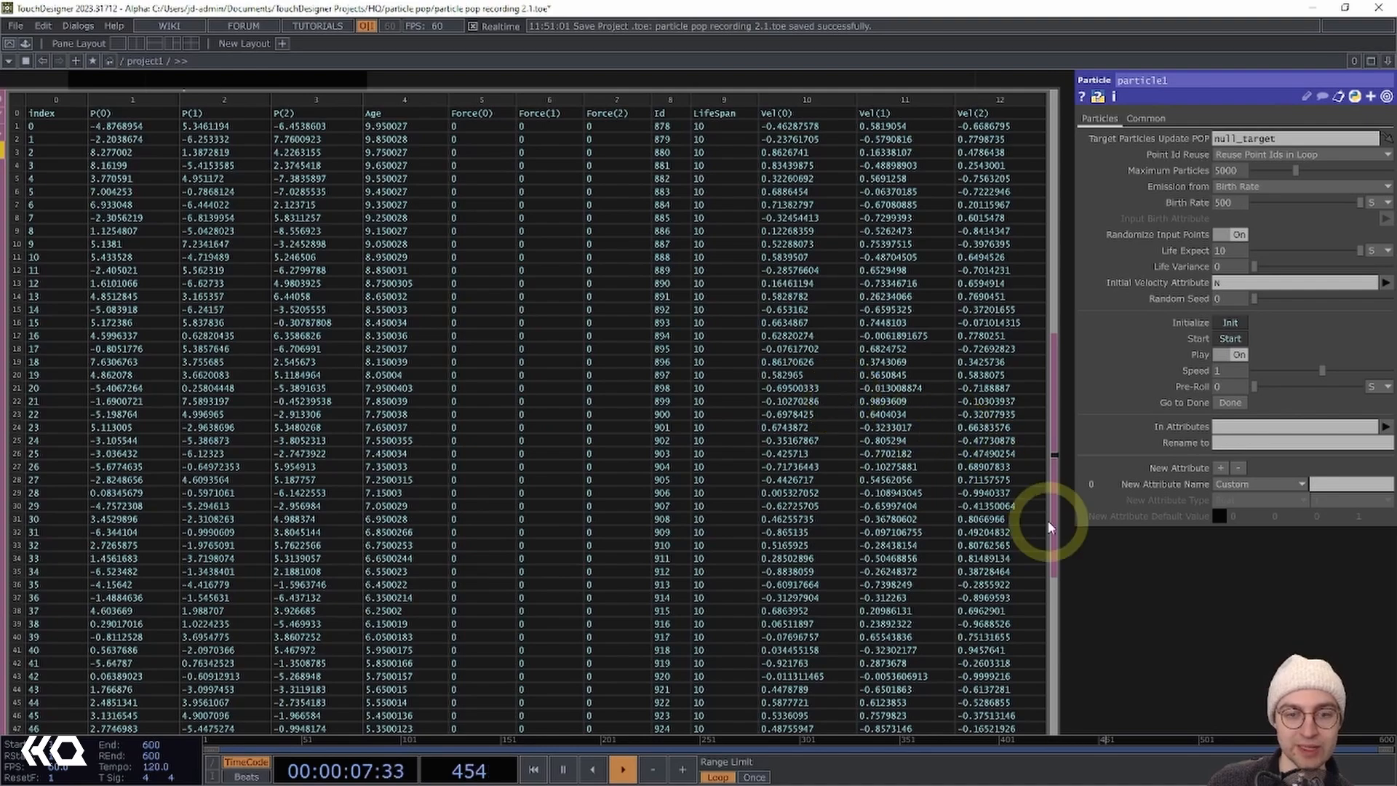
scroll(1053, 614, down, 5)
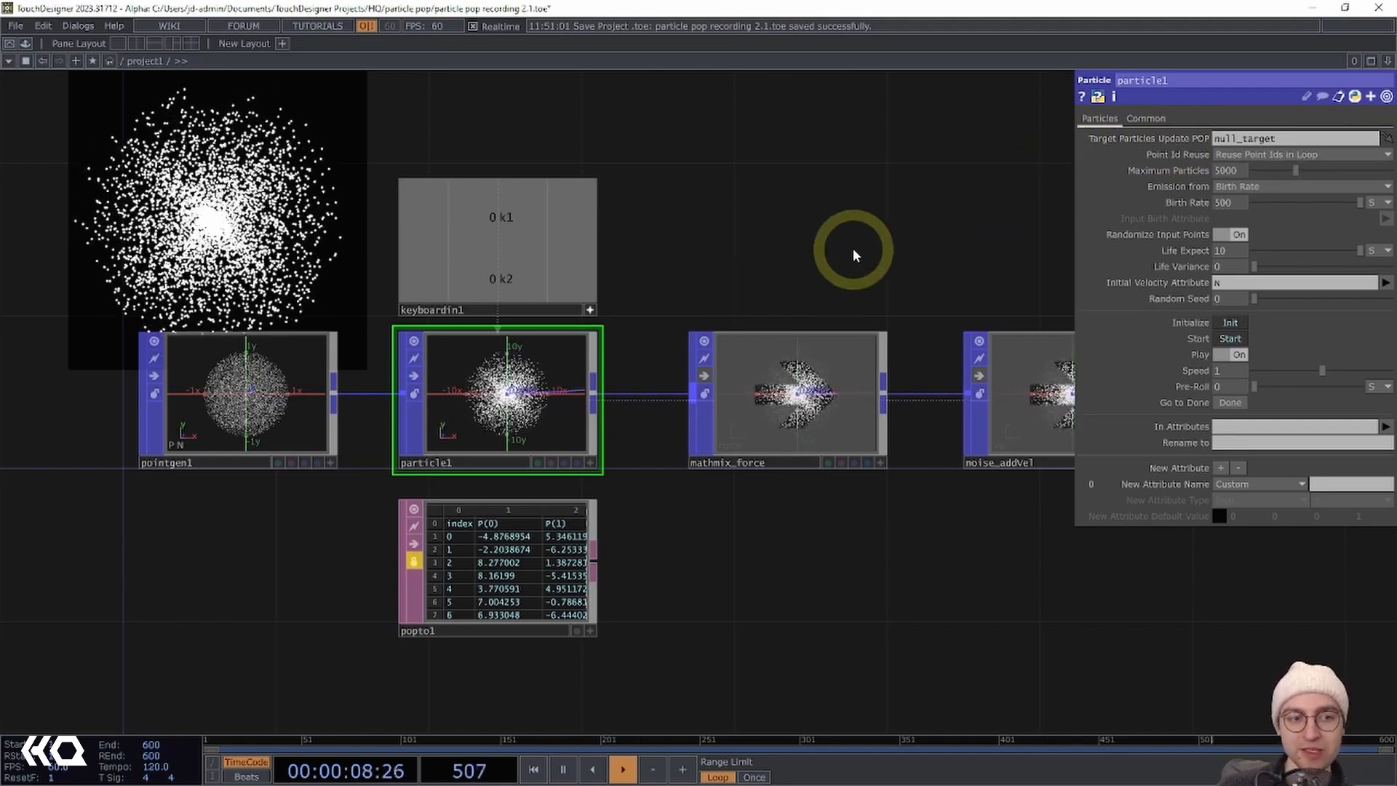
Follow the chain from particle1 to the null_target node and inspect that node's parameters
scroll(852, 252, down, 3)
drag(804, 249, 543, 316)
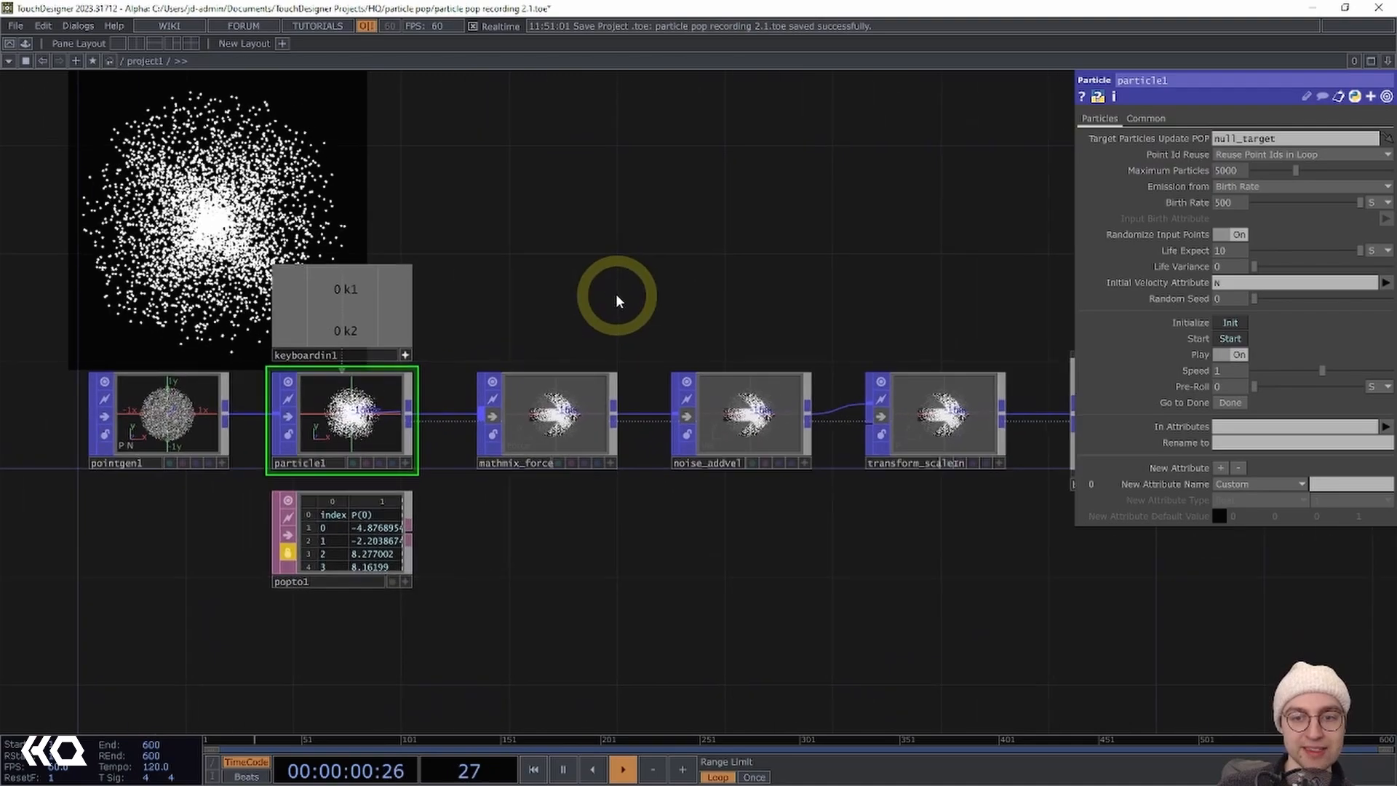
scroll(611, 300, down, 2)
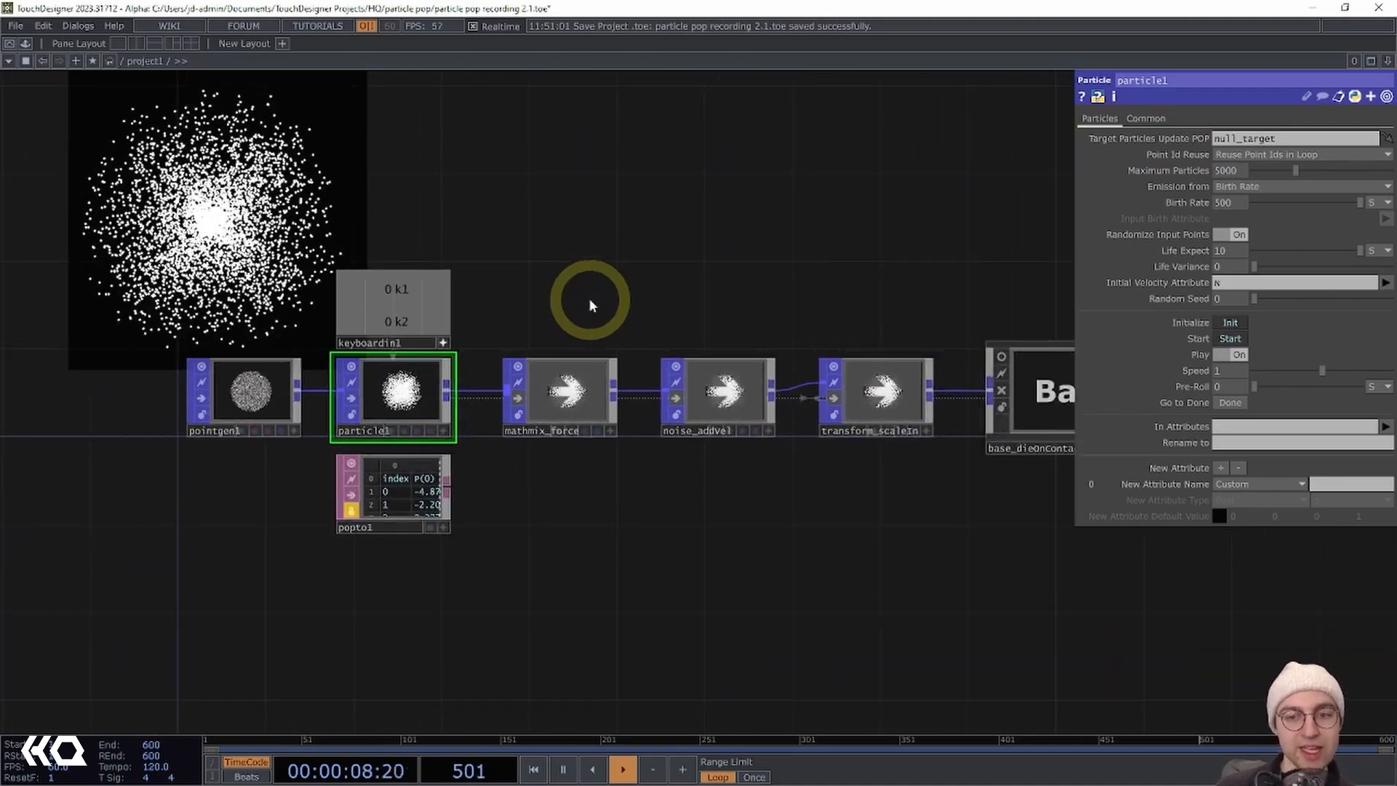
scroll(698, 513, down, 2)
drag(670, 524, 493, 544)
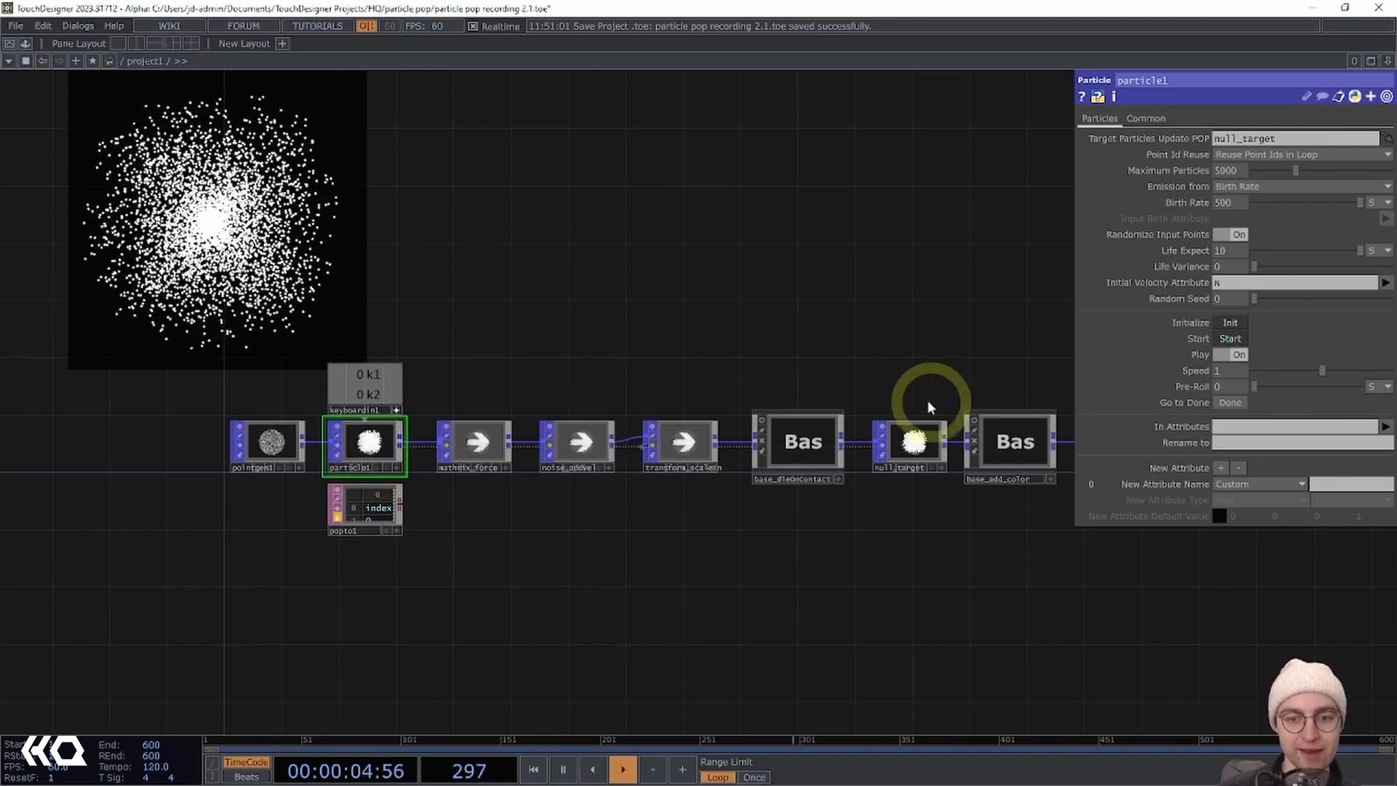
click(916, 448)
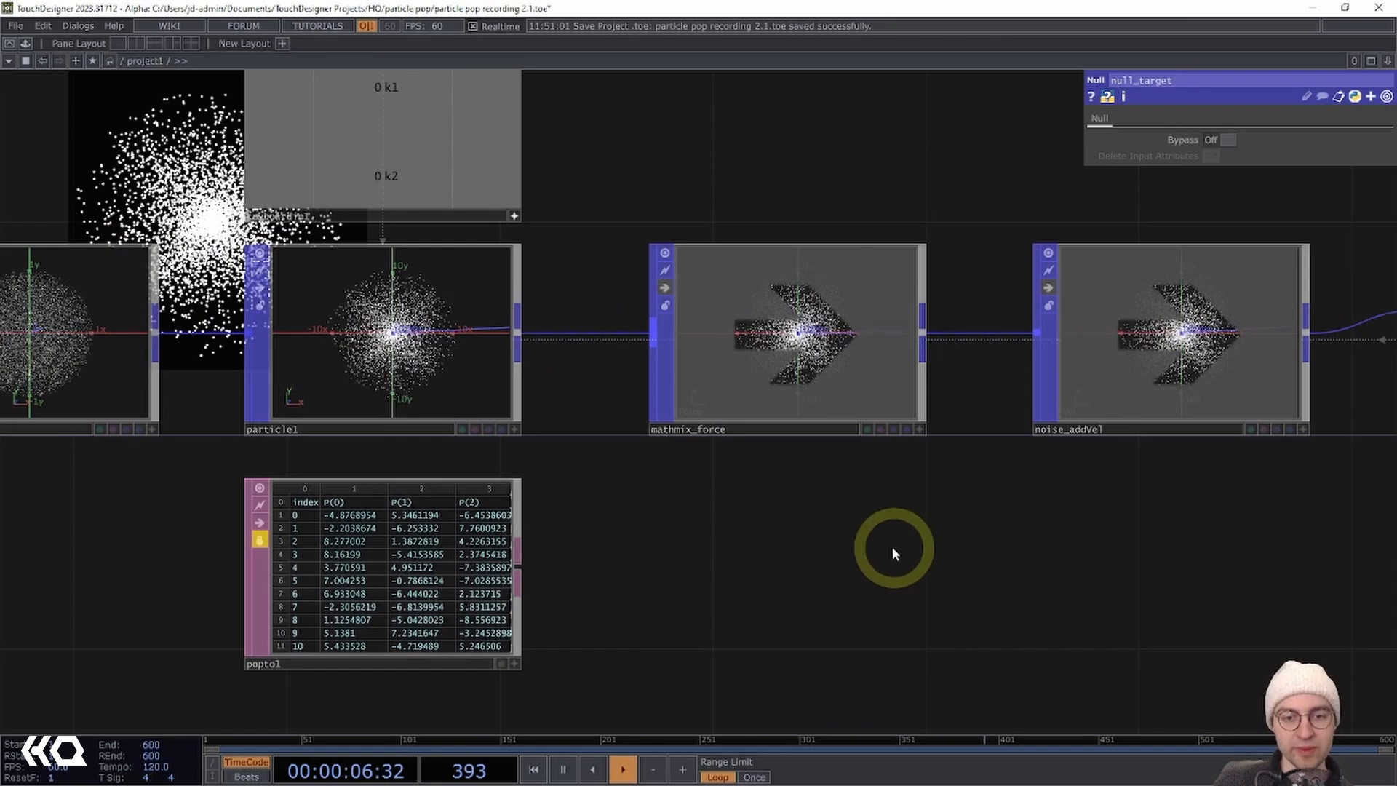
Examine the Force attribute columns in the popto1 table beneath particle1
drag(893, 547, 859, 562)
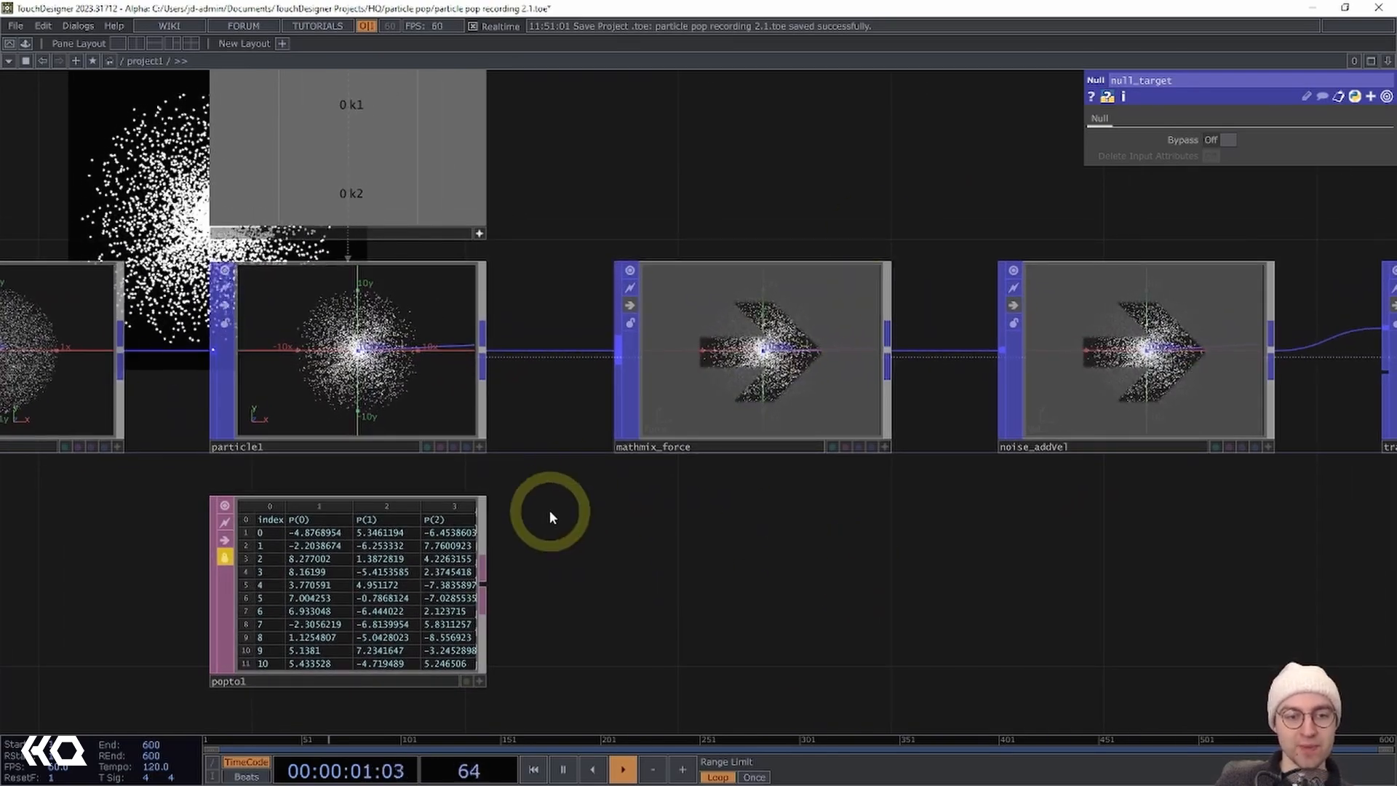
scroll(546, 506, up, 4)
drag(621, 452, 958, 297)
scroll(672, 390, up, 3)
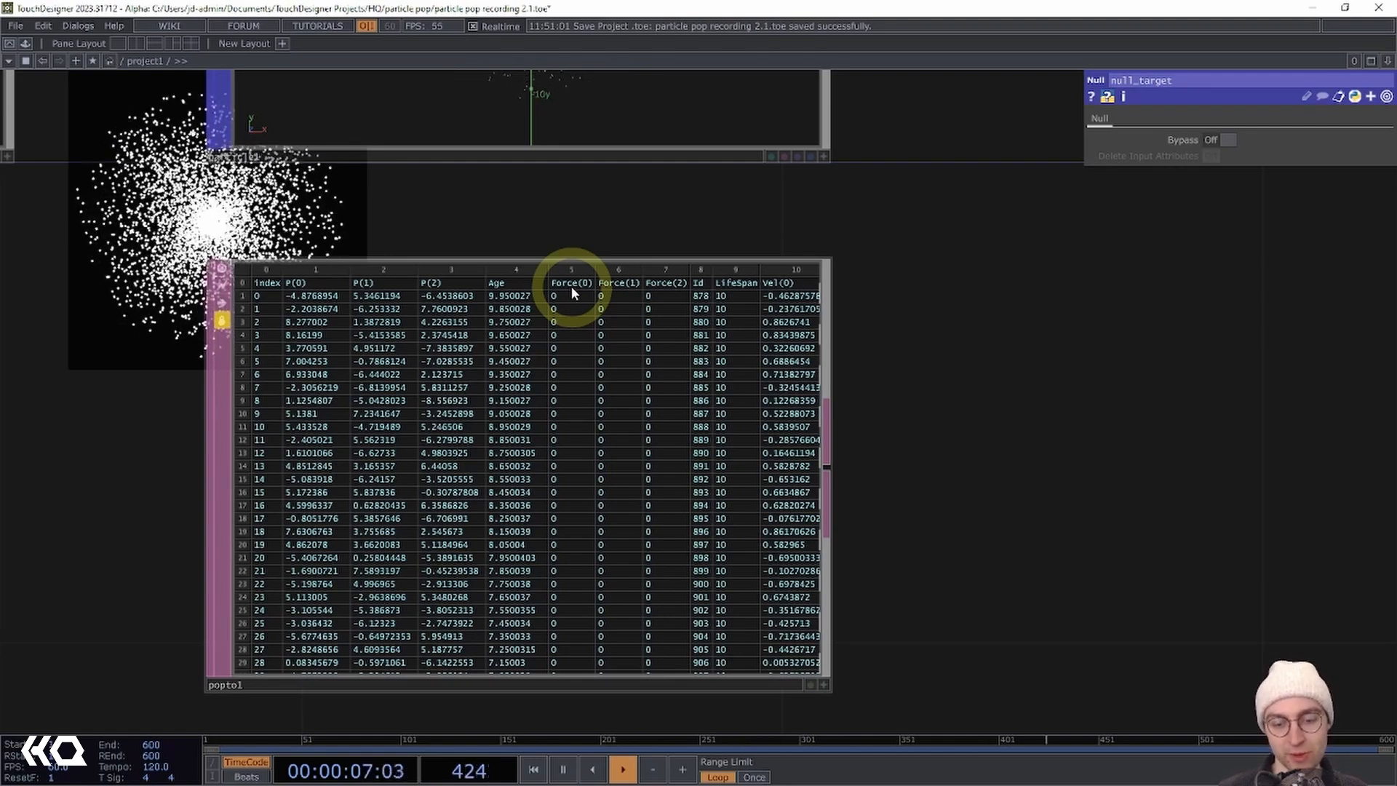
drag(1070, 370, 823, 390)
scroll(777, 399, down, 5)
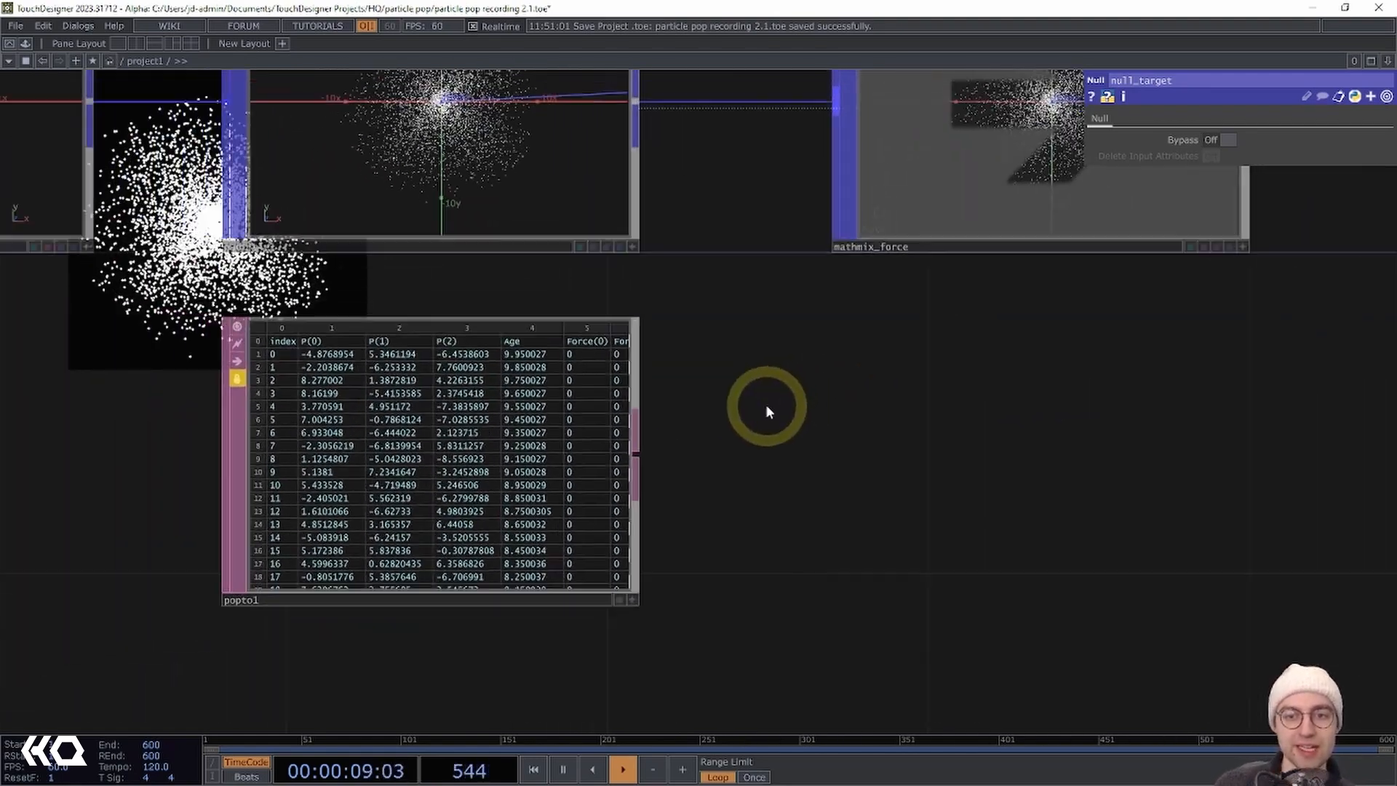
drag(743, 461, 537, 535)
scroll(671, 499, down, 3)
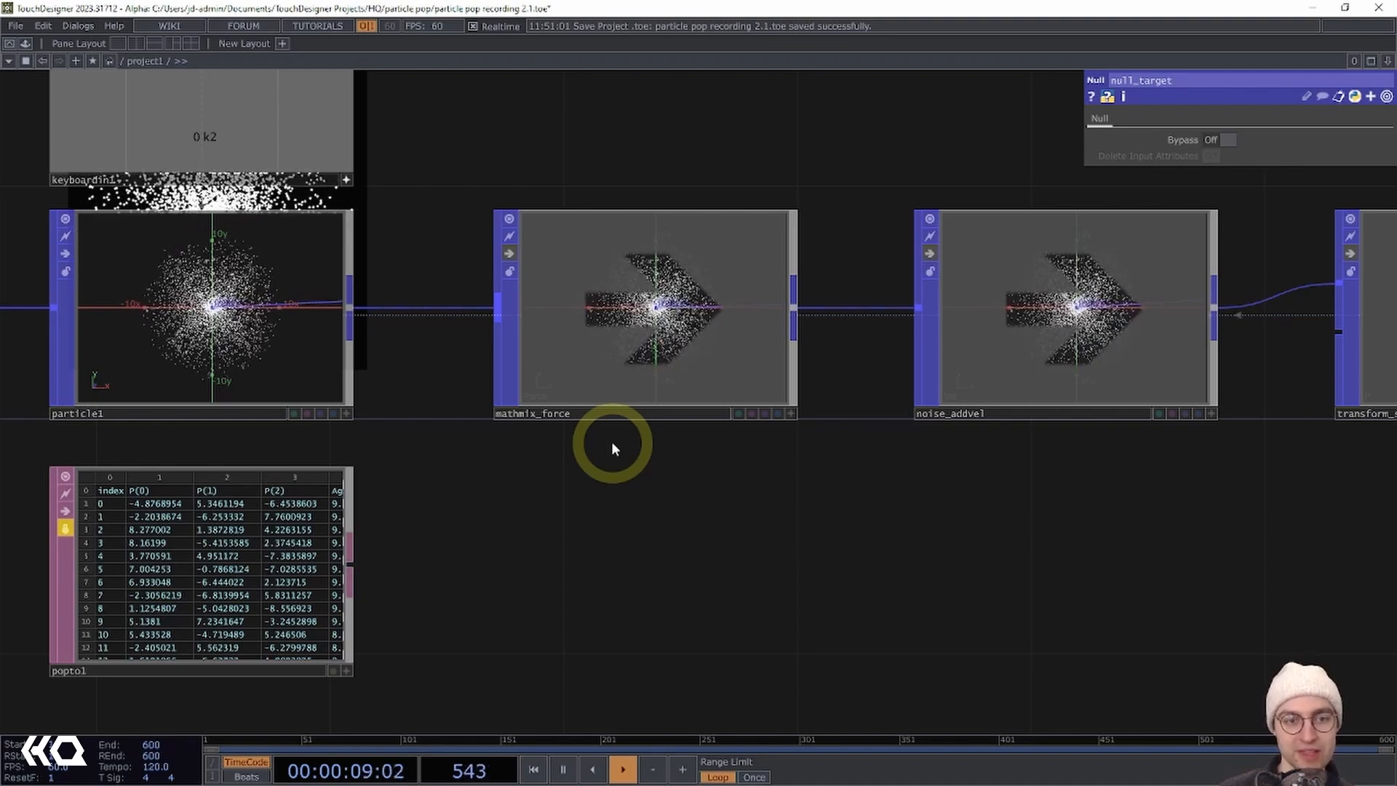
Inspect mathmix_force's Combine settings, including the available operations and the vector in Scope B
click(594, 304)
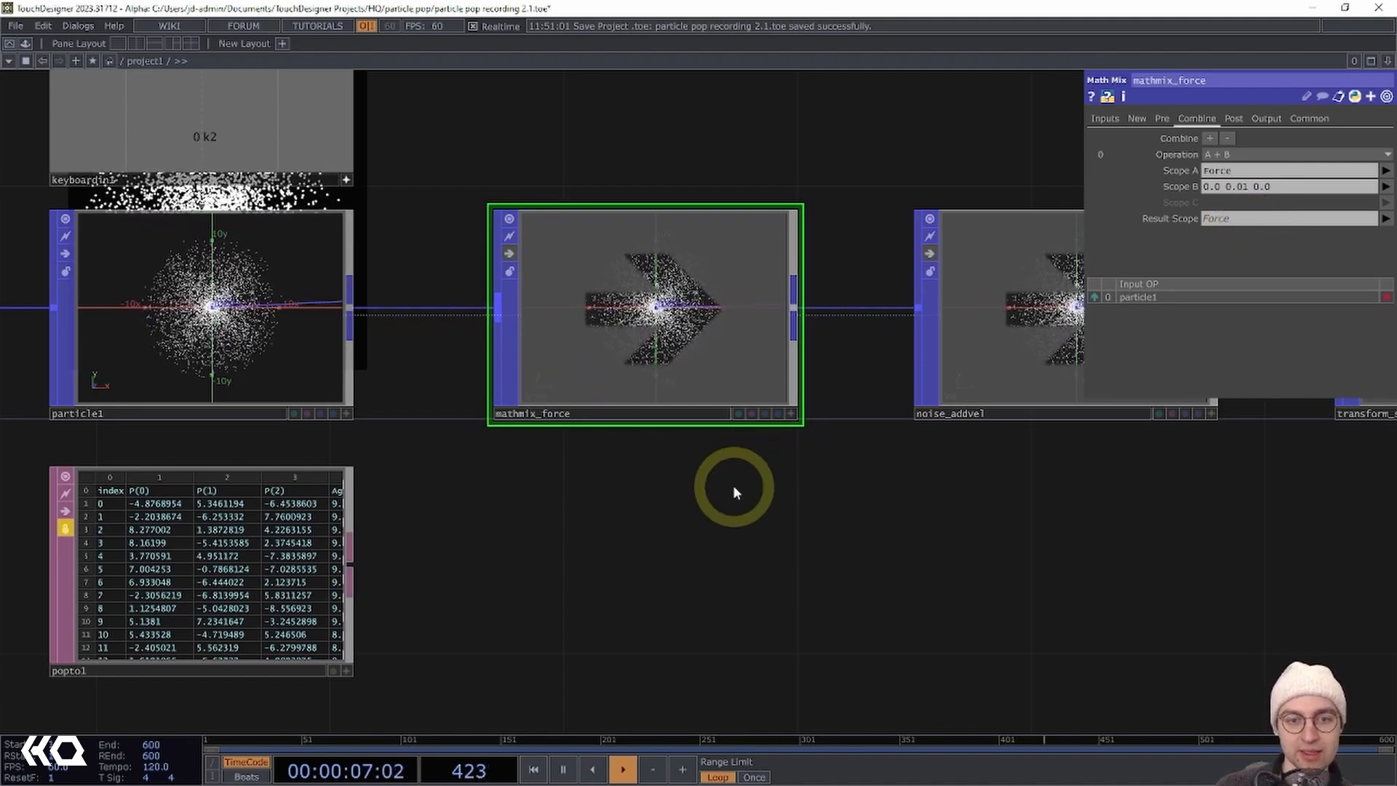
drag(730, 483, 665, 483)
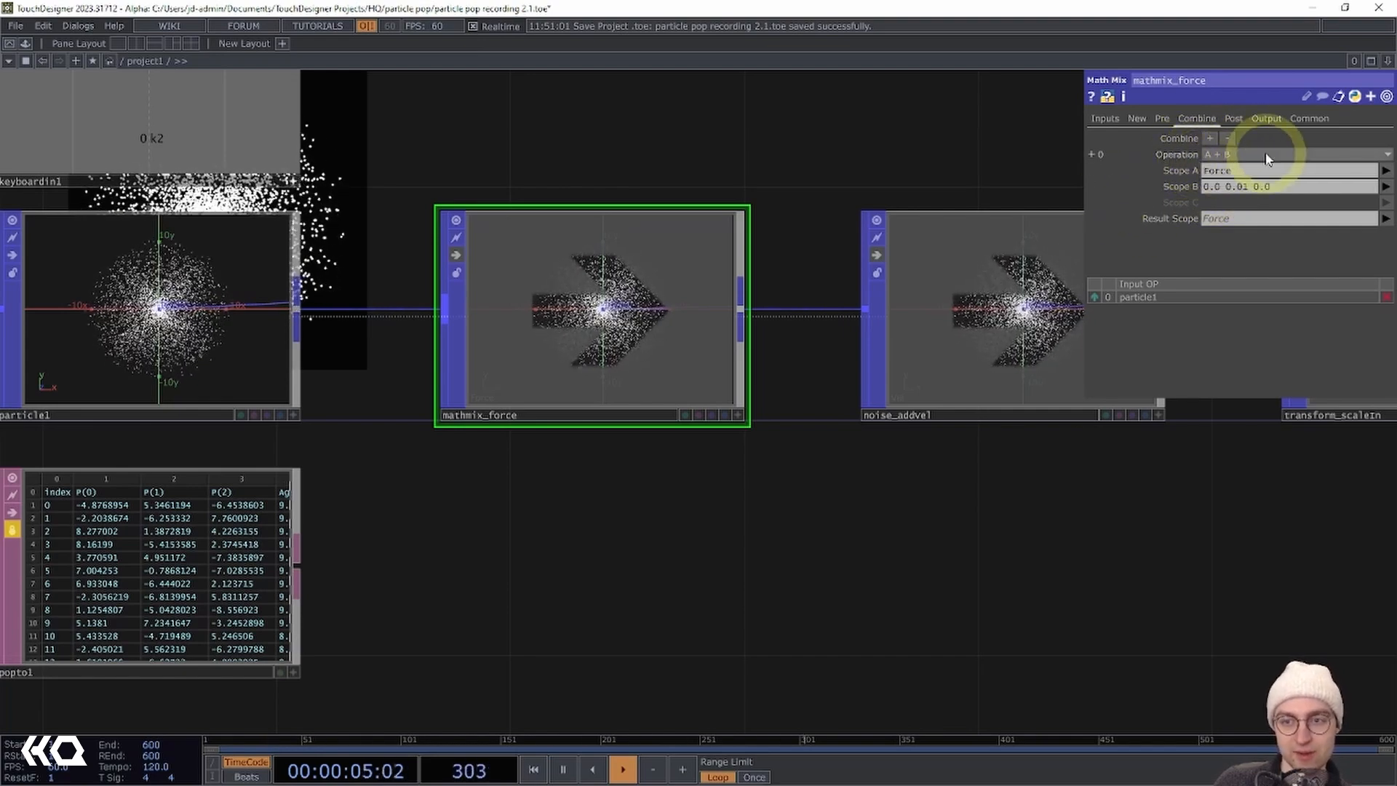
click(1220, 156)
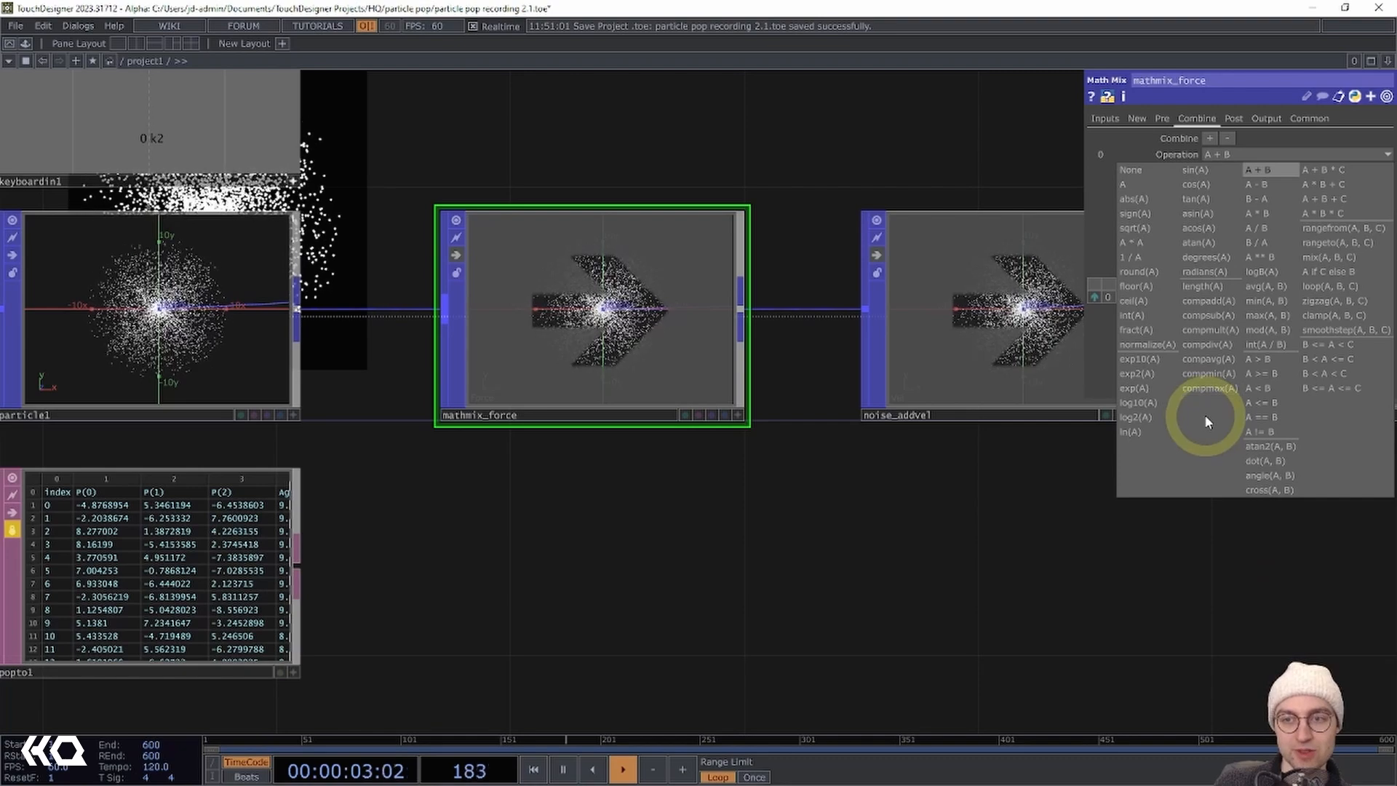
click(1264, 158)
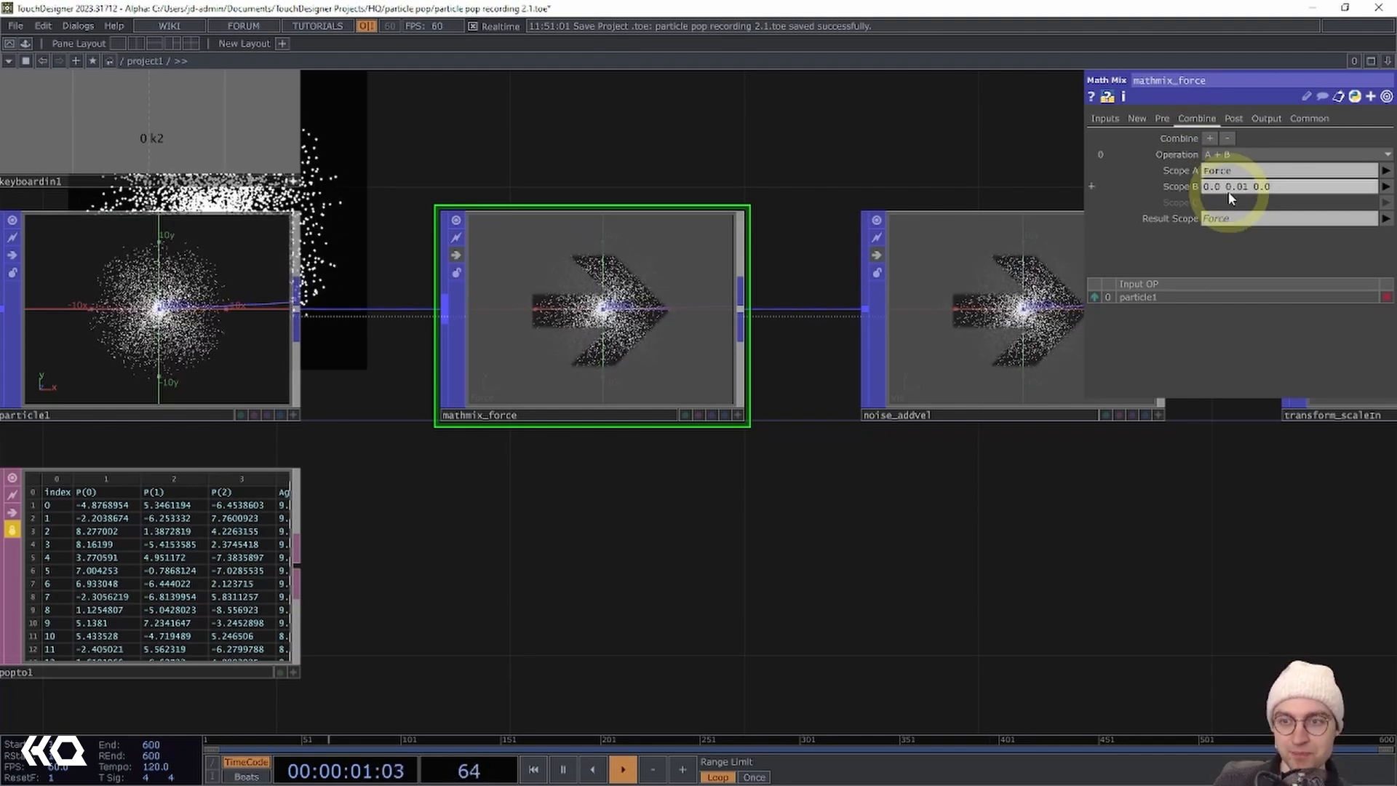
drag(1289, 189, 1182, 190)
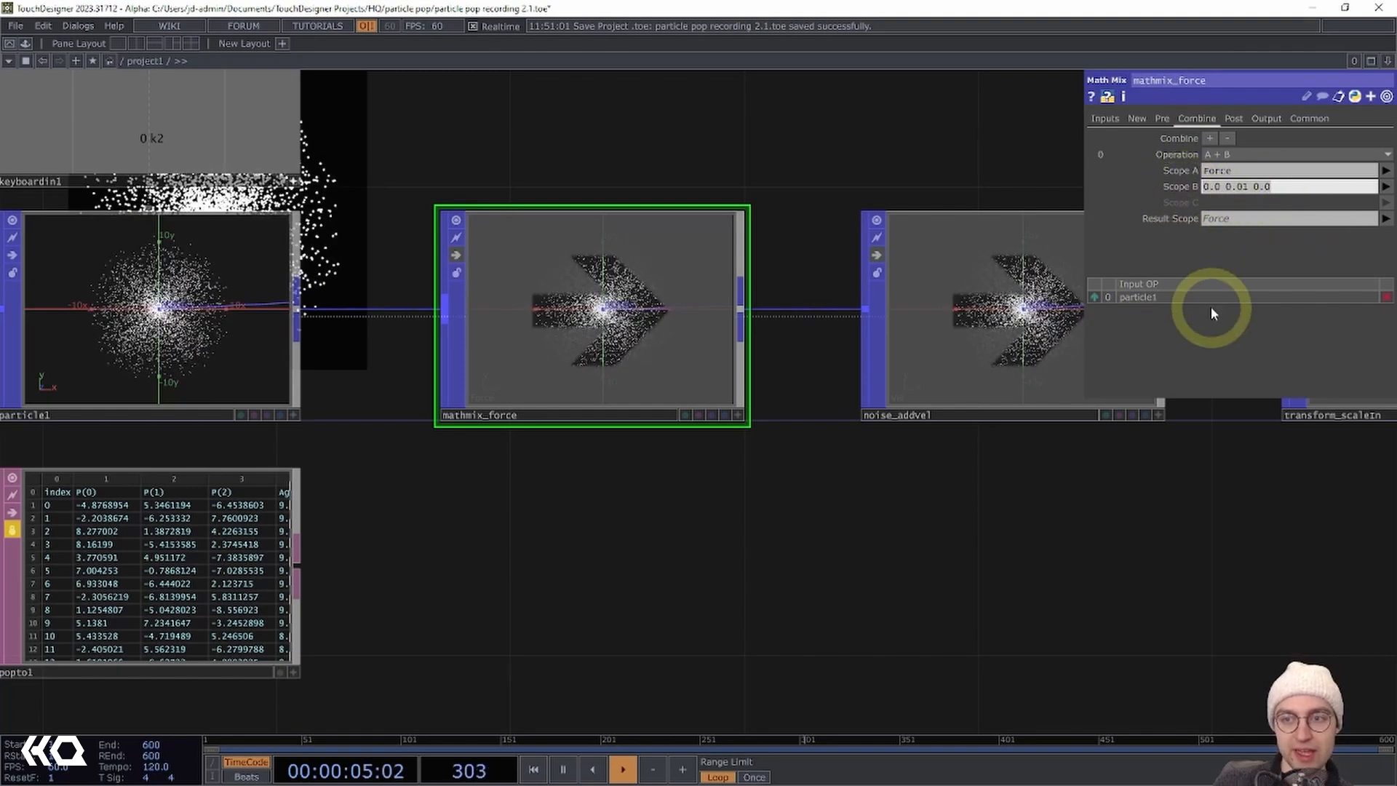
click(1235, 237)
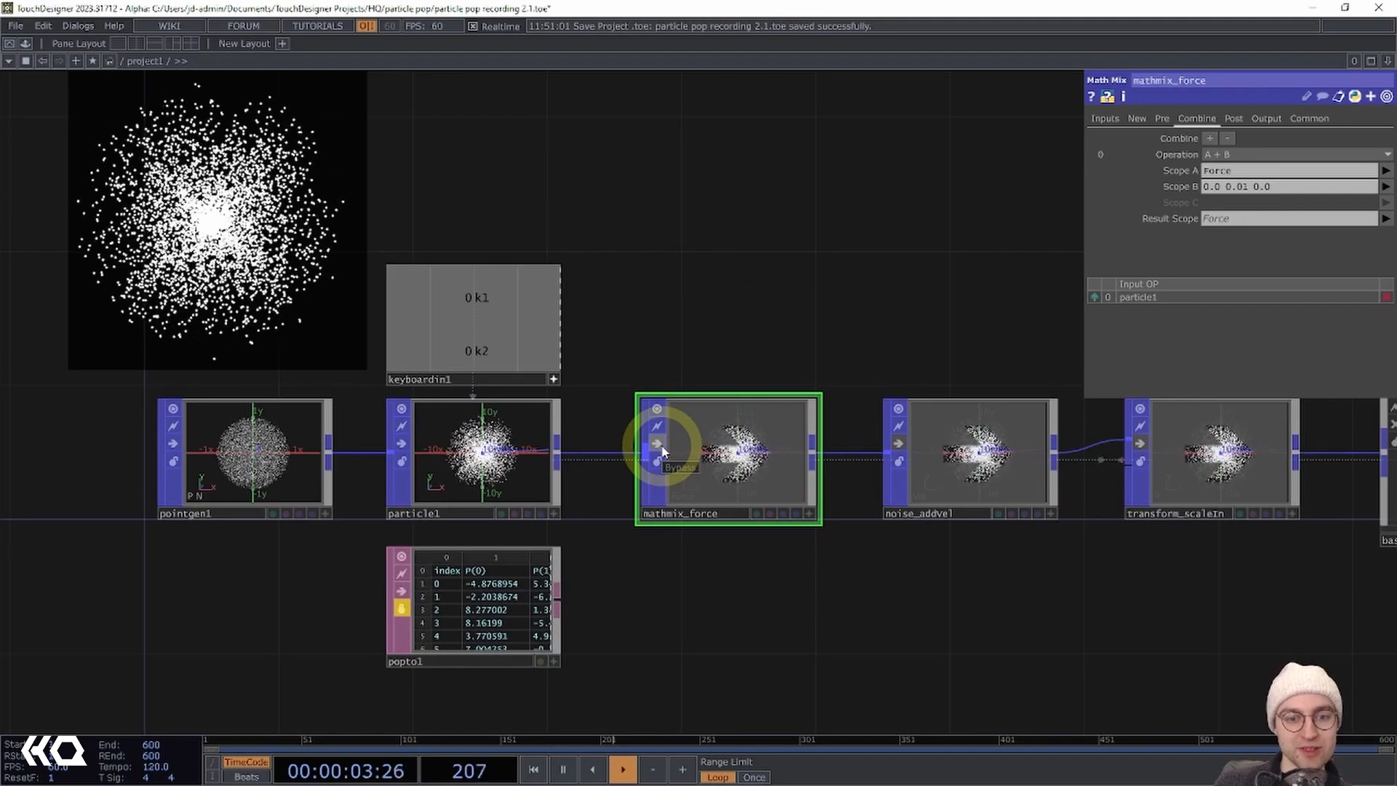
Bypass mathmix_force and read the error information on the particle1 node
click(657, 444)
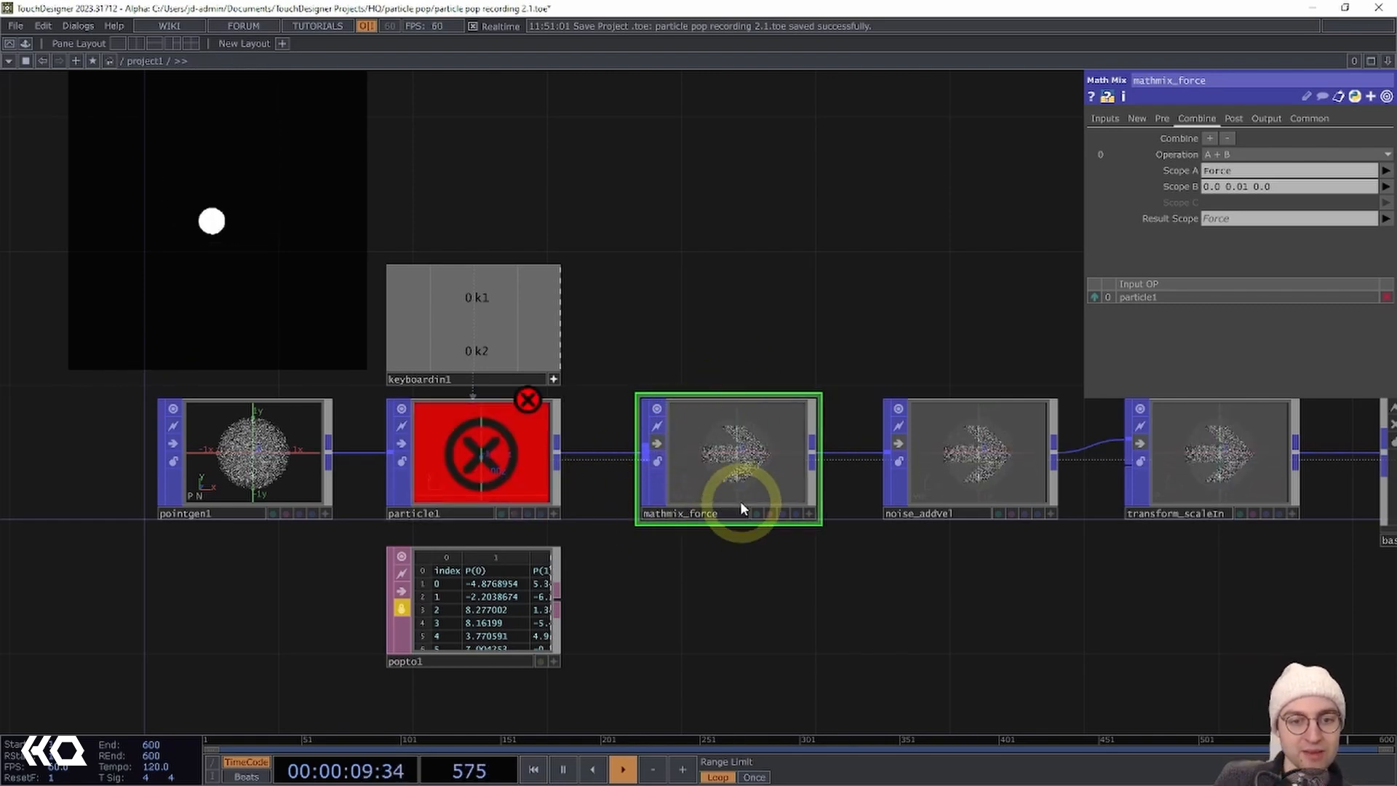
drag(721, 553, 587, 565)
drag(717, 578, 660, 587)
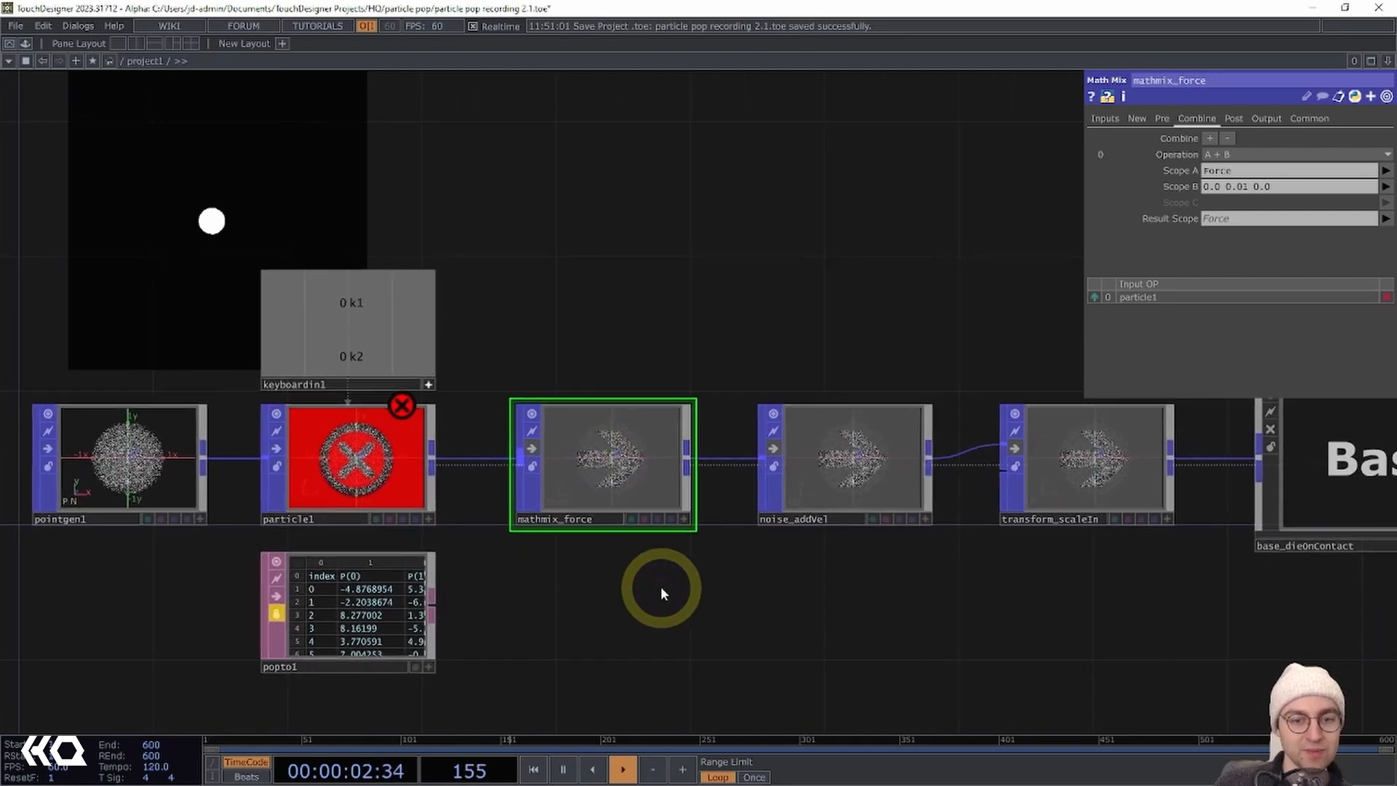
middle_click(404, 409)
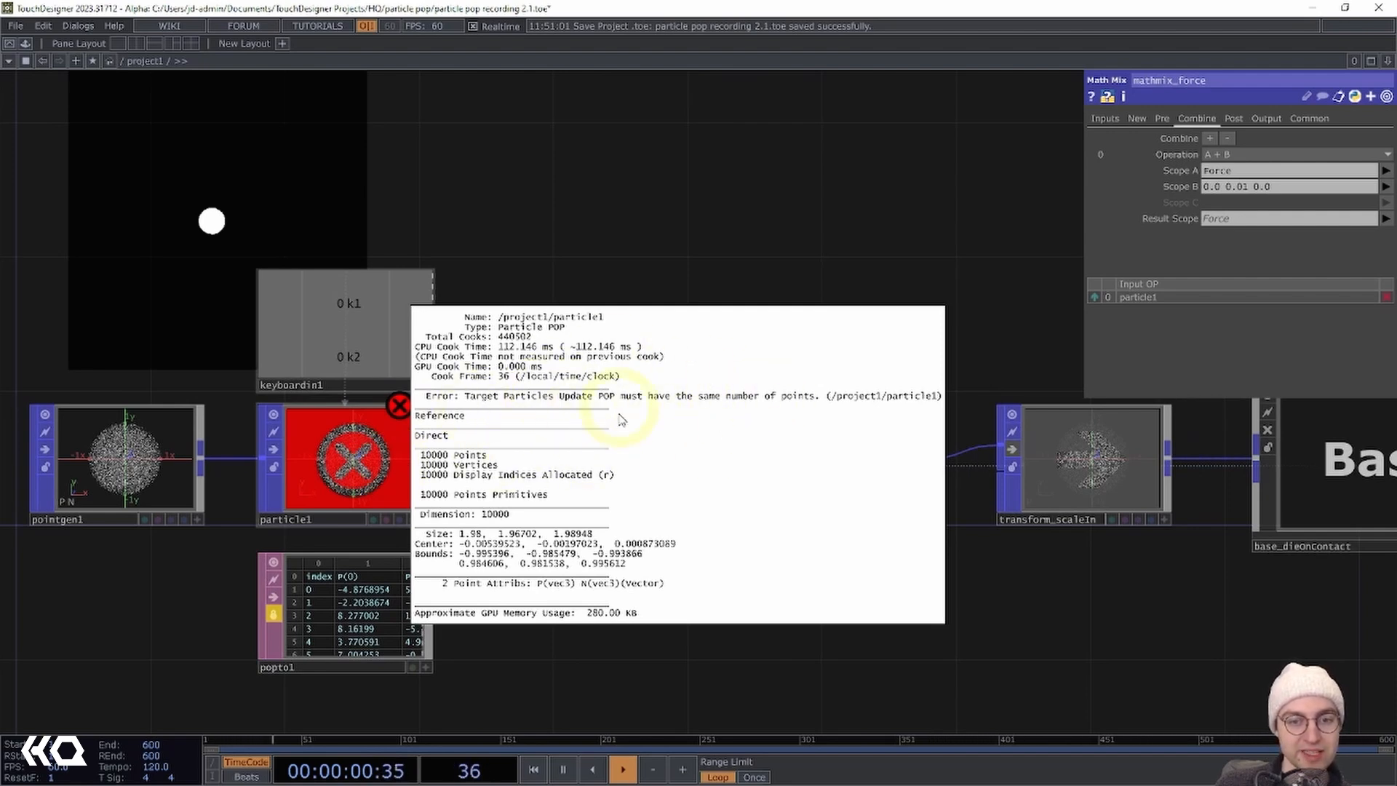
click(1120, 603)
Reinitialize particle1 and restart the particle simulation using the triggers wired through keyboardin1
drag(1109, 610, 823, 623)
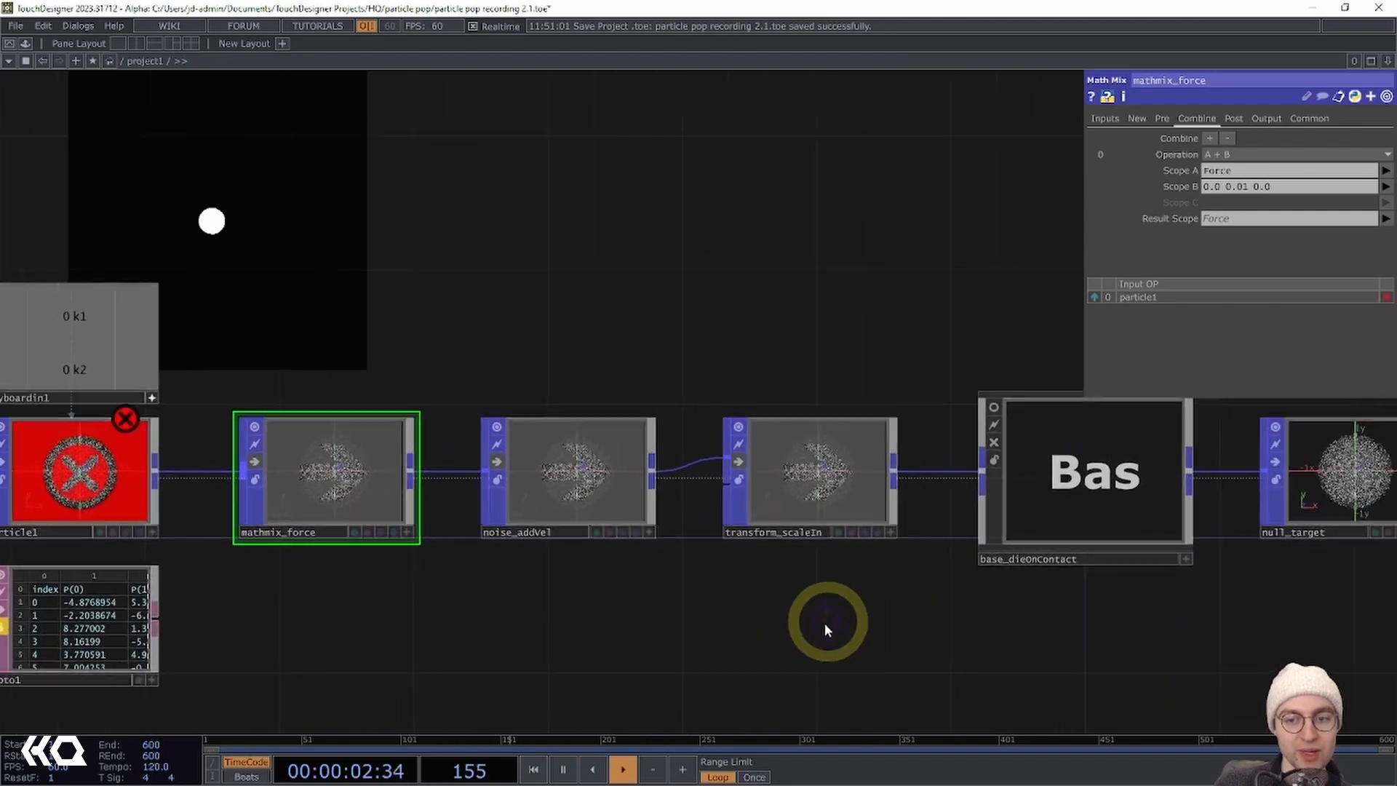
scroll(823, 623, down, 3)
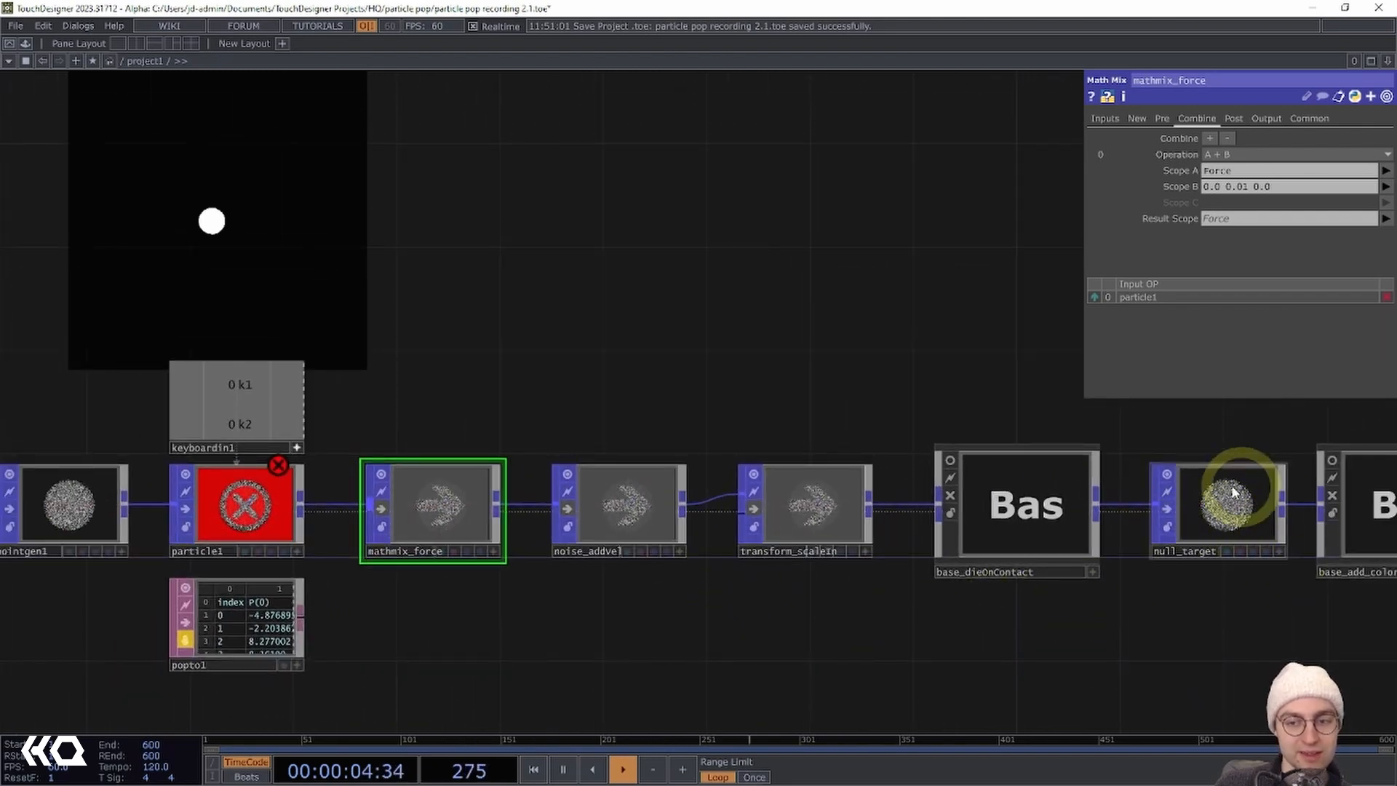
key(1)
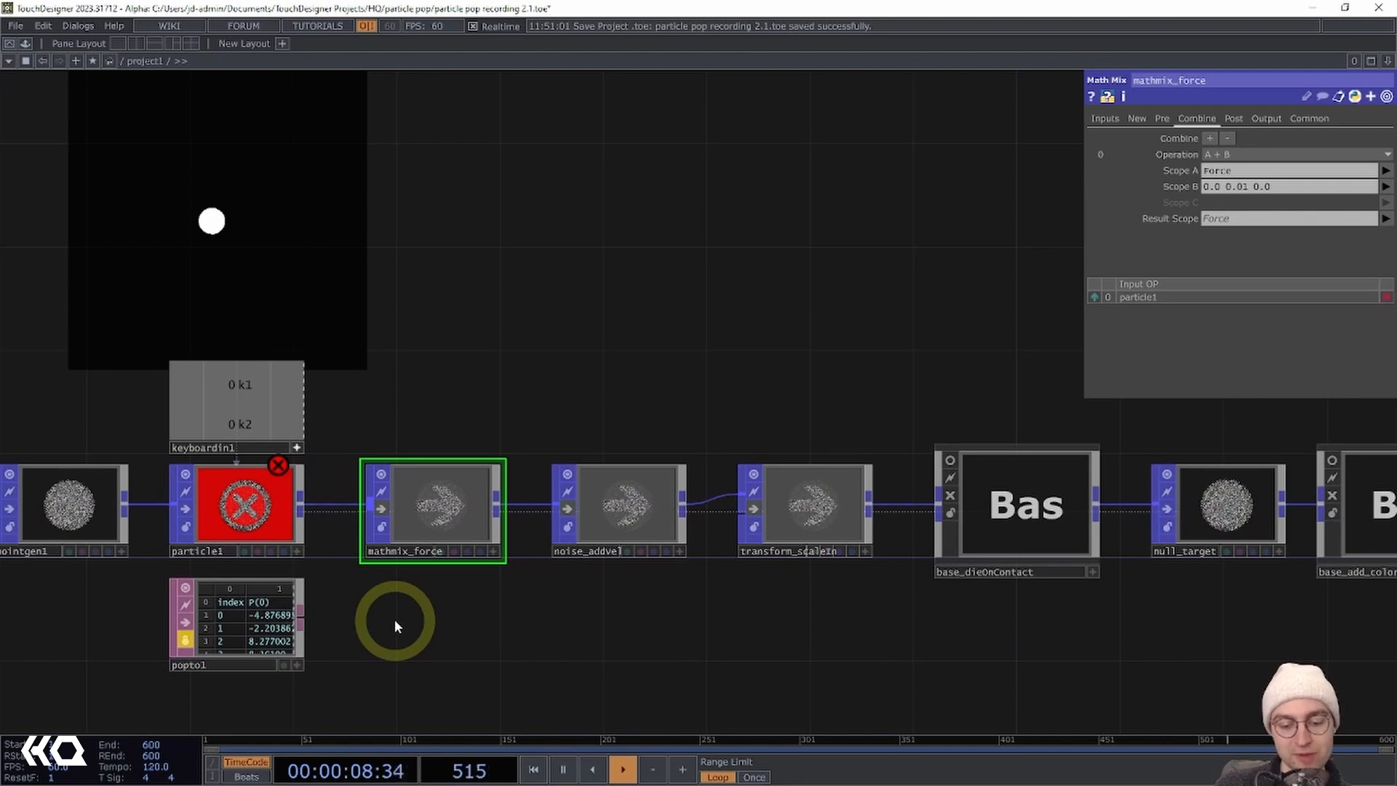
key(1)
key(2)
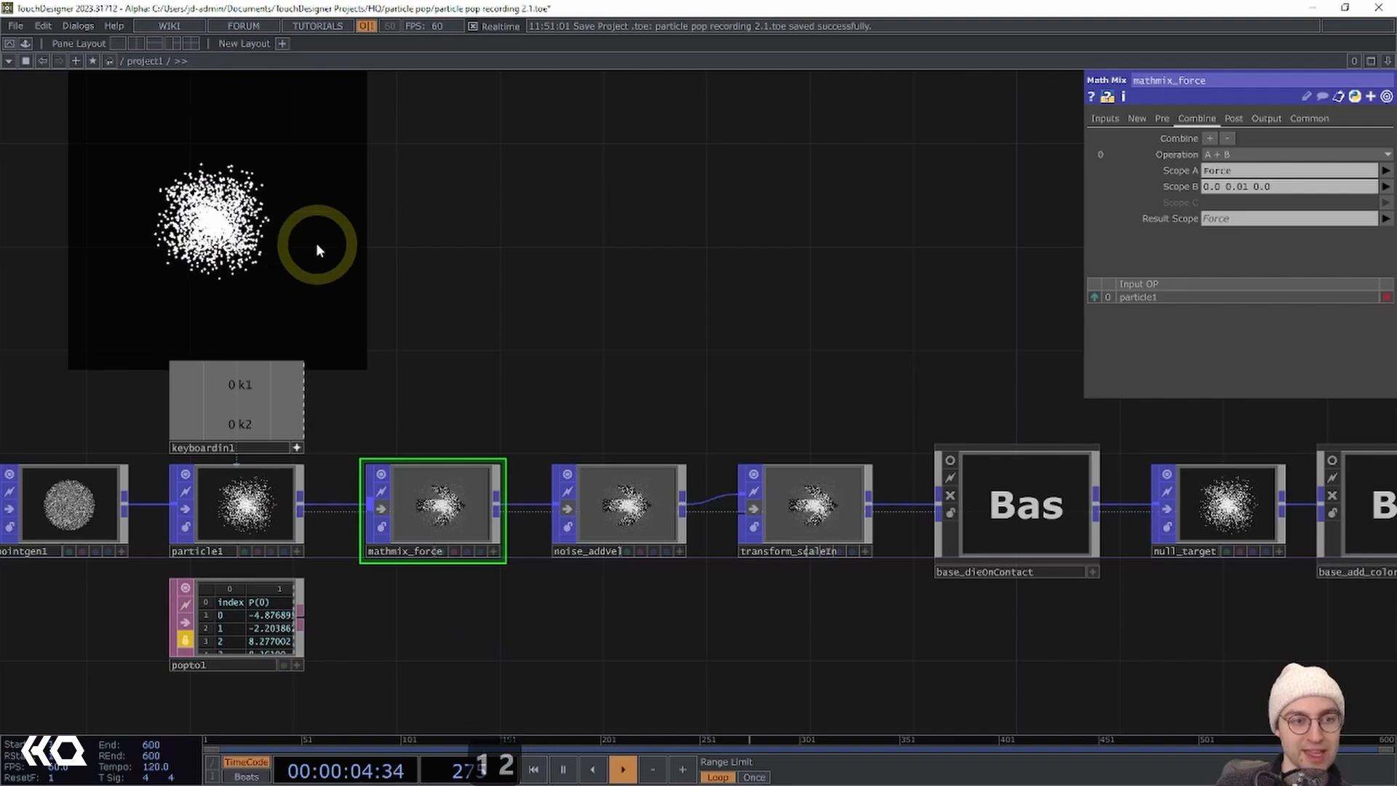
Turn off the bypass on noise_addVel and bring up that node's parameters
drag(585, 625, 534, 626)
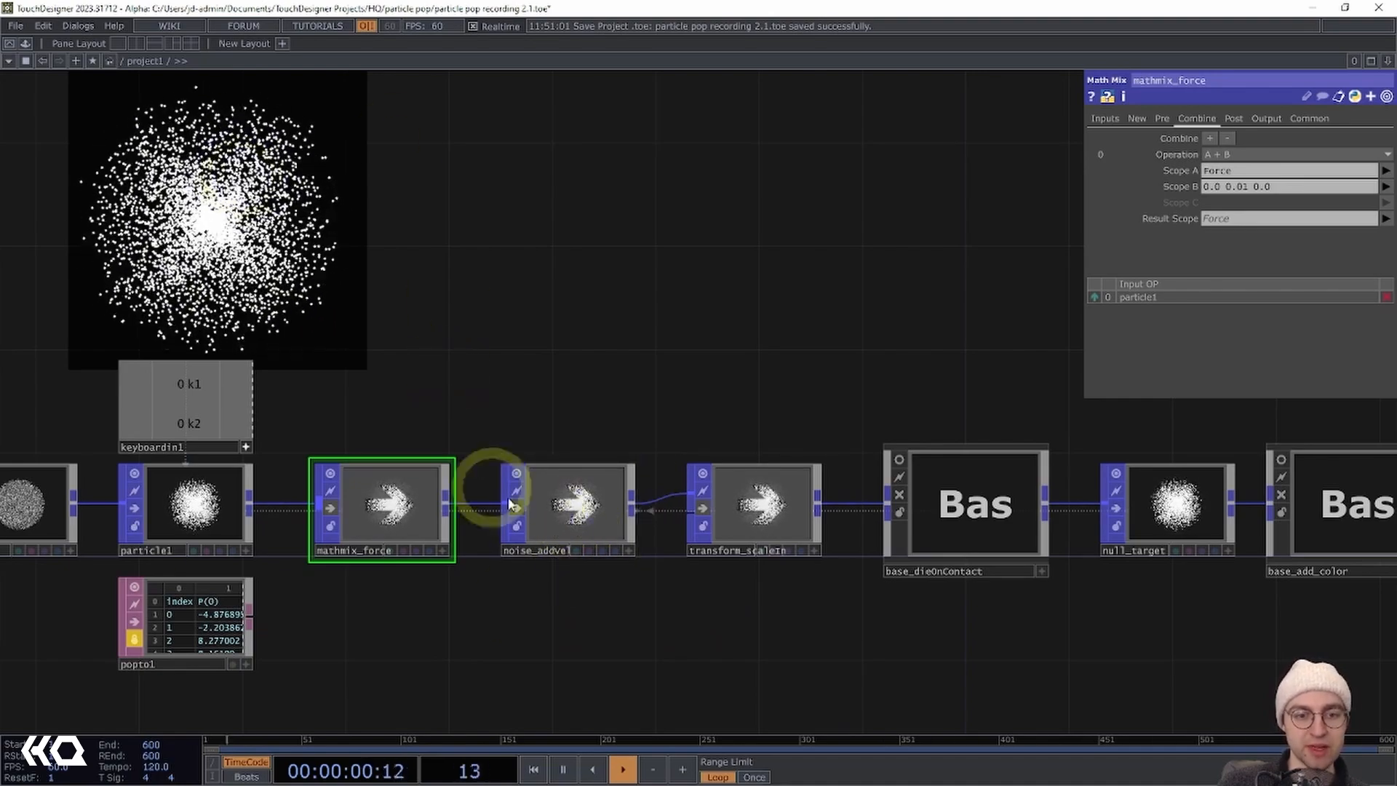
scroll(582, 605, up, 5)
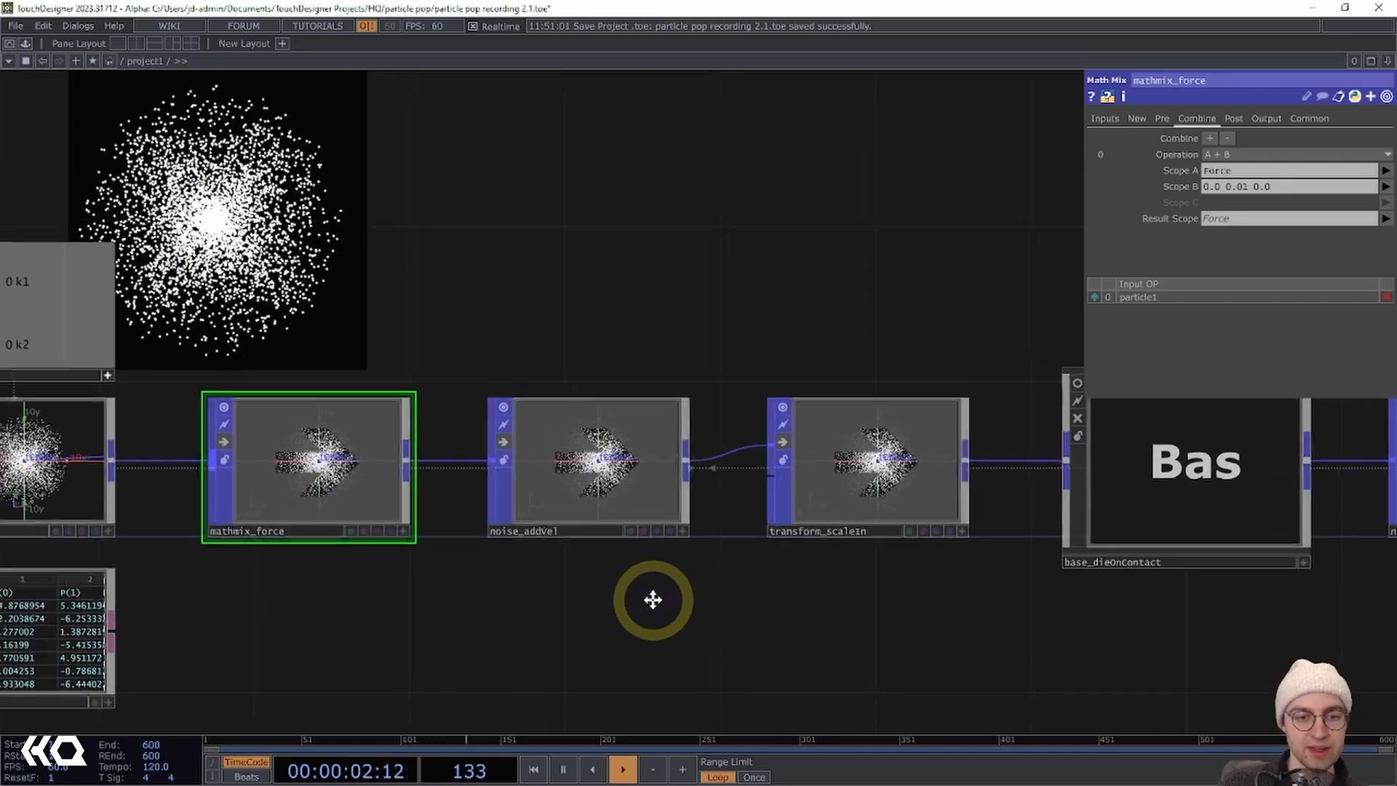
drag(620, 572, 613, 596)
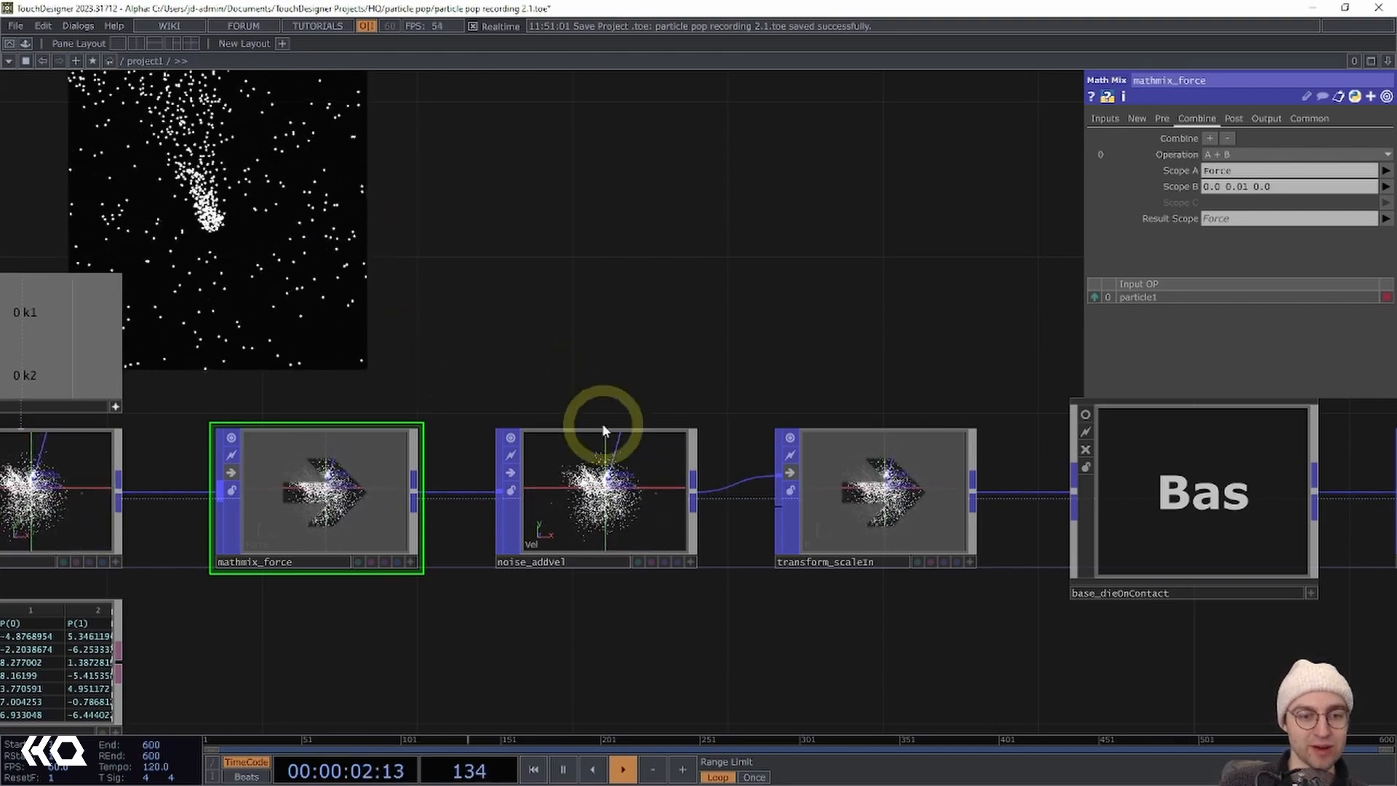
click(639, 499)
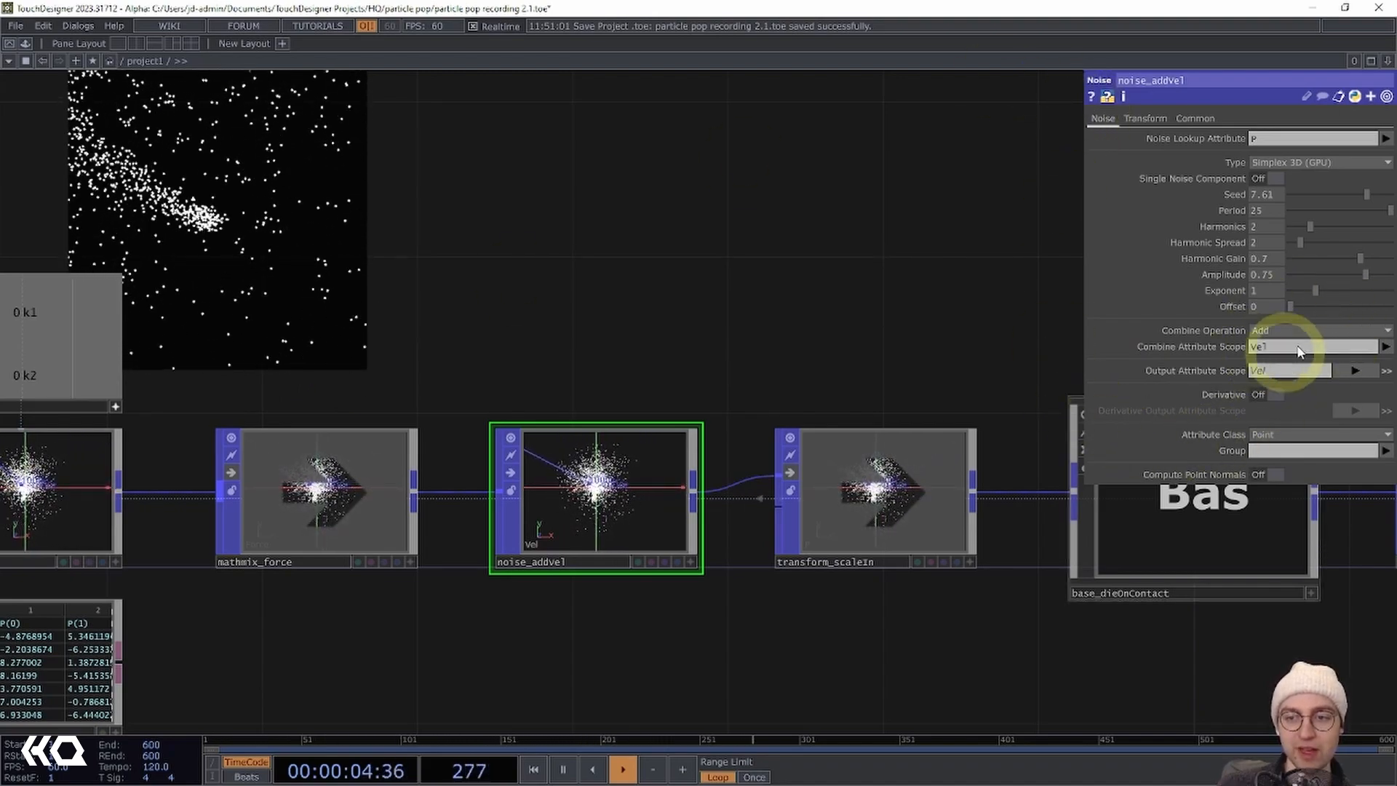
Try the Set combine operation on noise_addVel in place of Add, and return it to Add with the Vel scope
click(1279, 329)
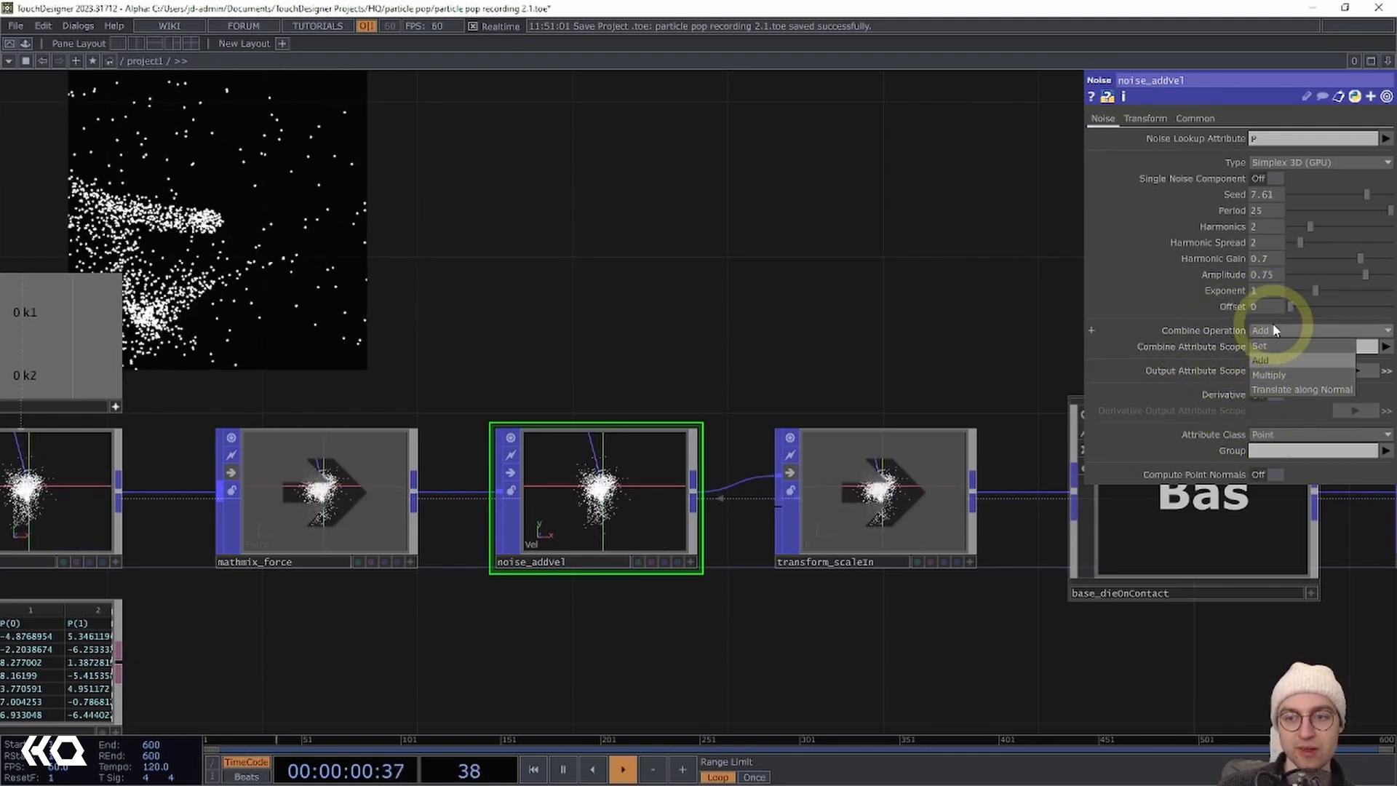
click(1258, 348)
text(Vel)
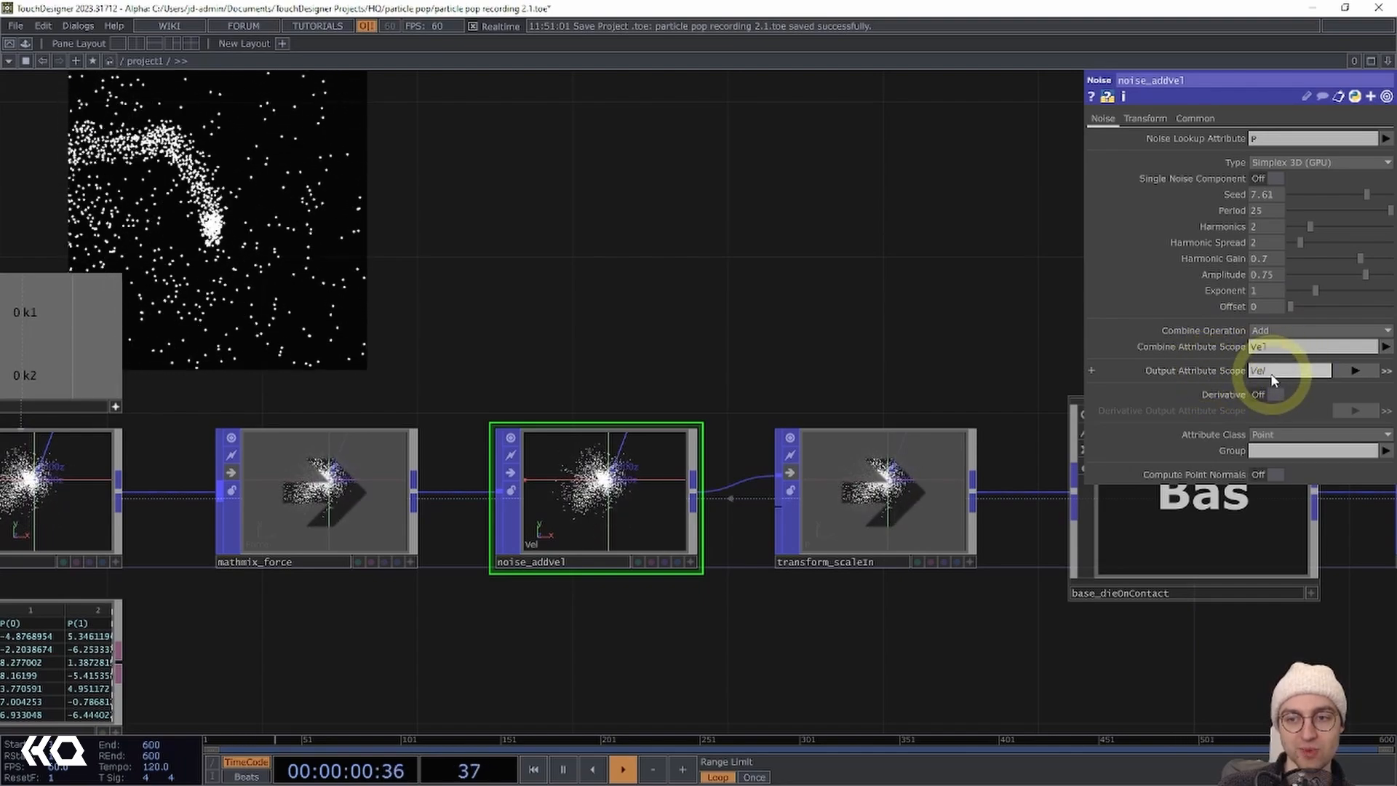
click(1281, 332)
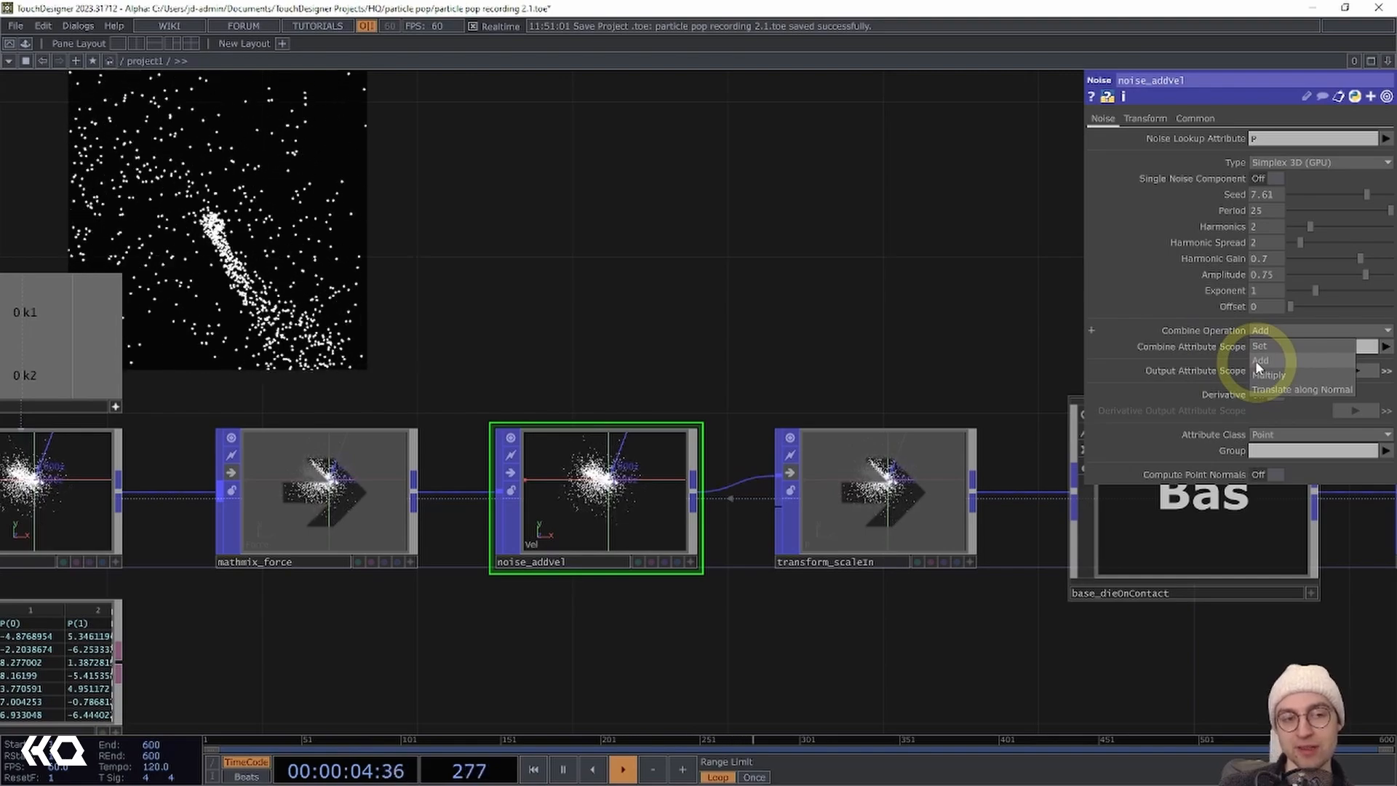
click(1260, 344)
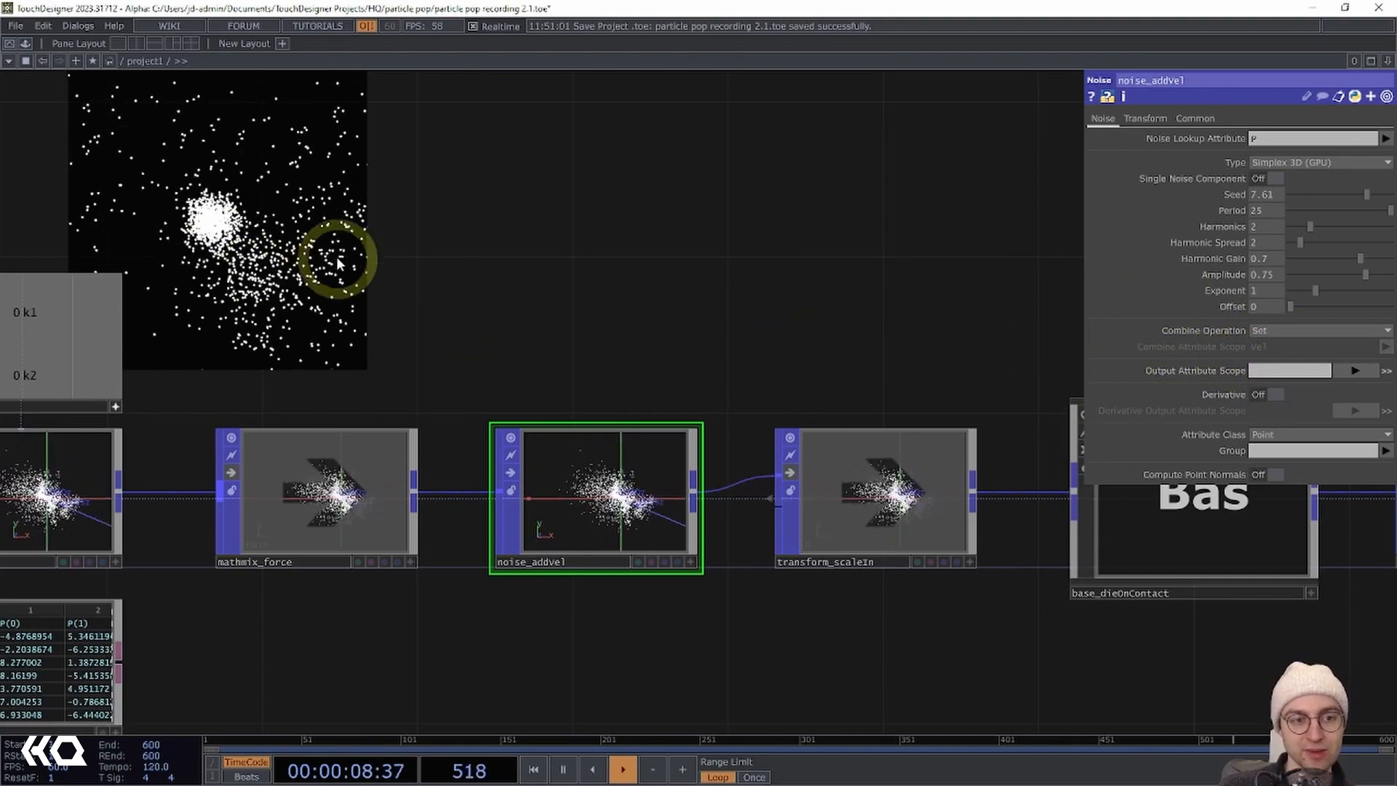
click(1115, 333)
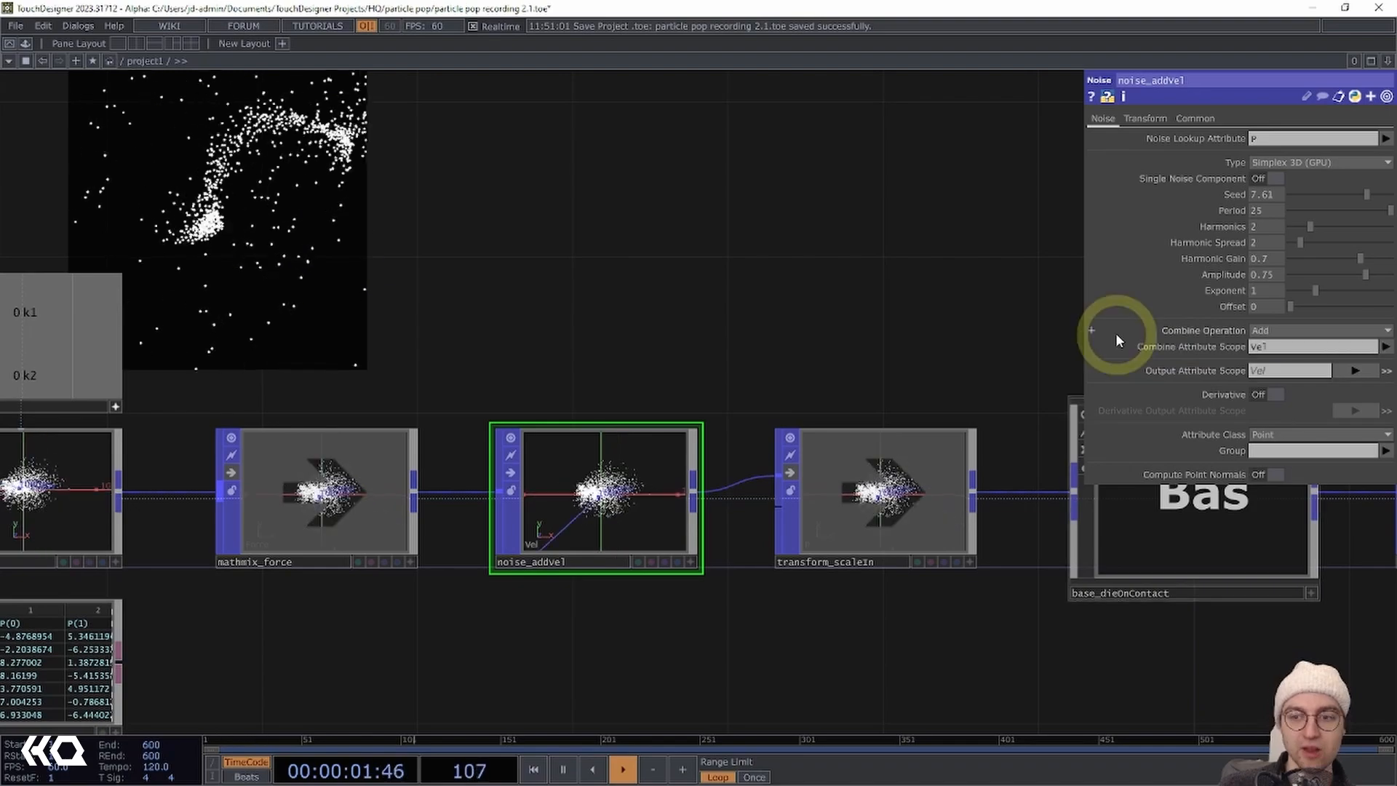
click(1115, 333)
Inspect the Translate Z value in noise_addVel's transform settings
click(1160, 118)
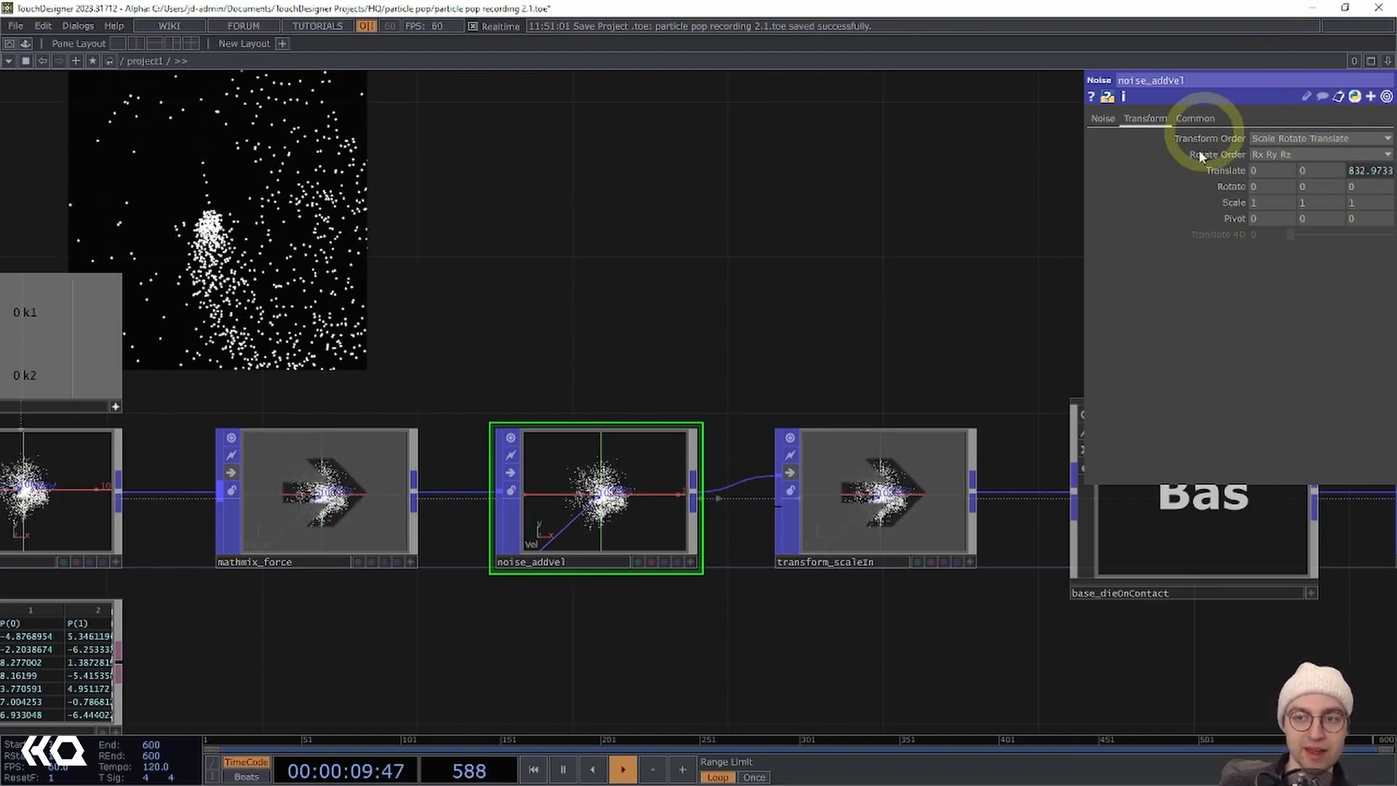
click(1359, 171)
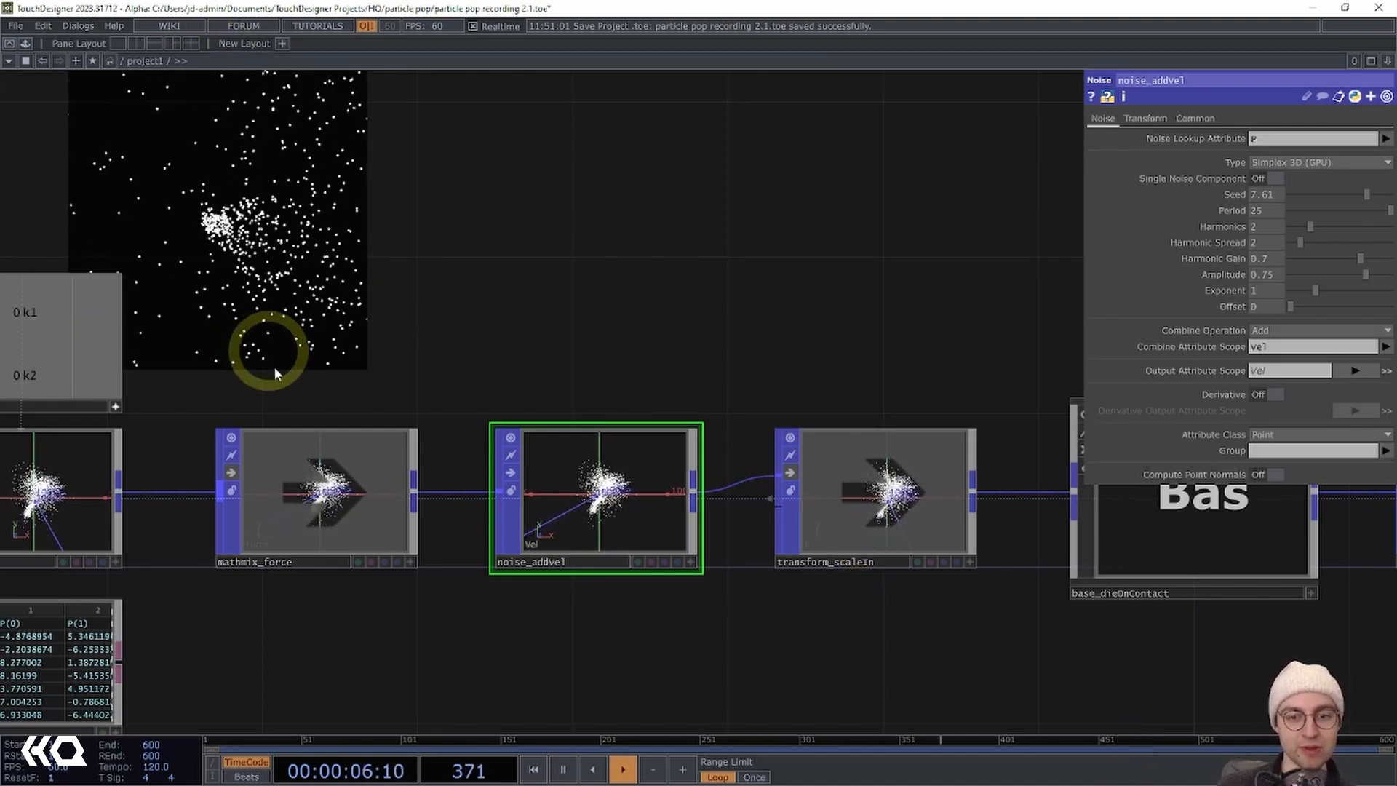
Enable transform_scaleIn and adjust its Scale on all three axes, trying 0.9 before raising it
click(862, 491)
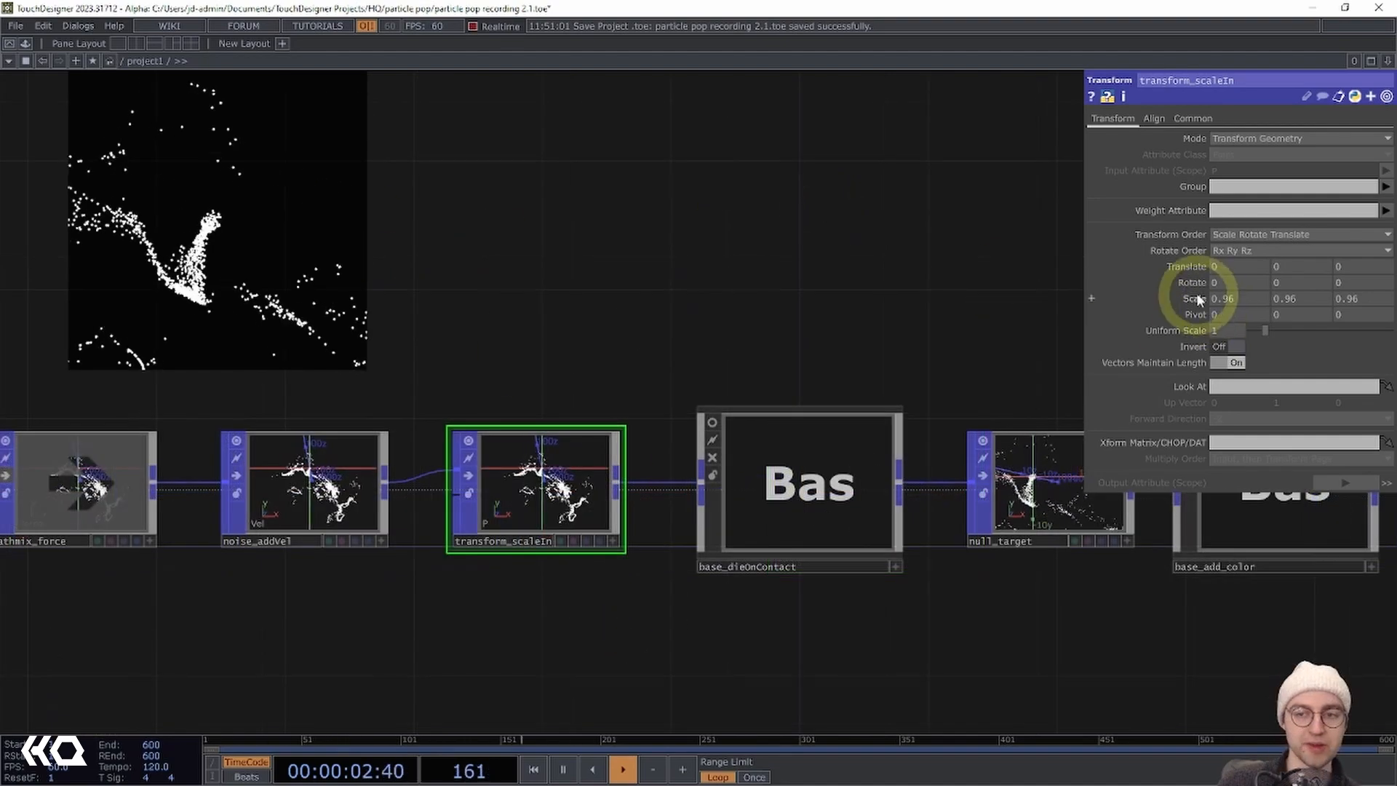
middle_drag(1196, 292, 942, 286)
drag(377, 662, 474, 626)
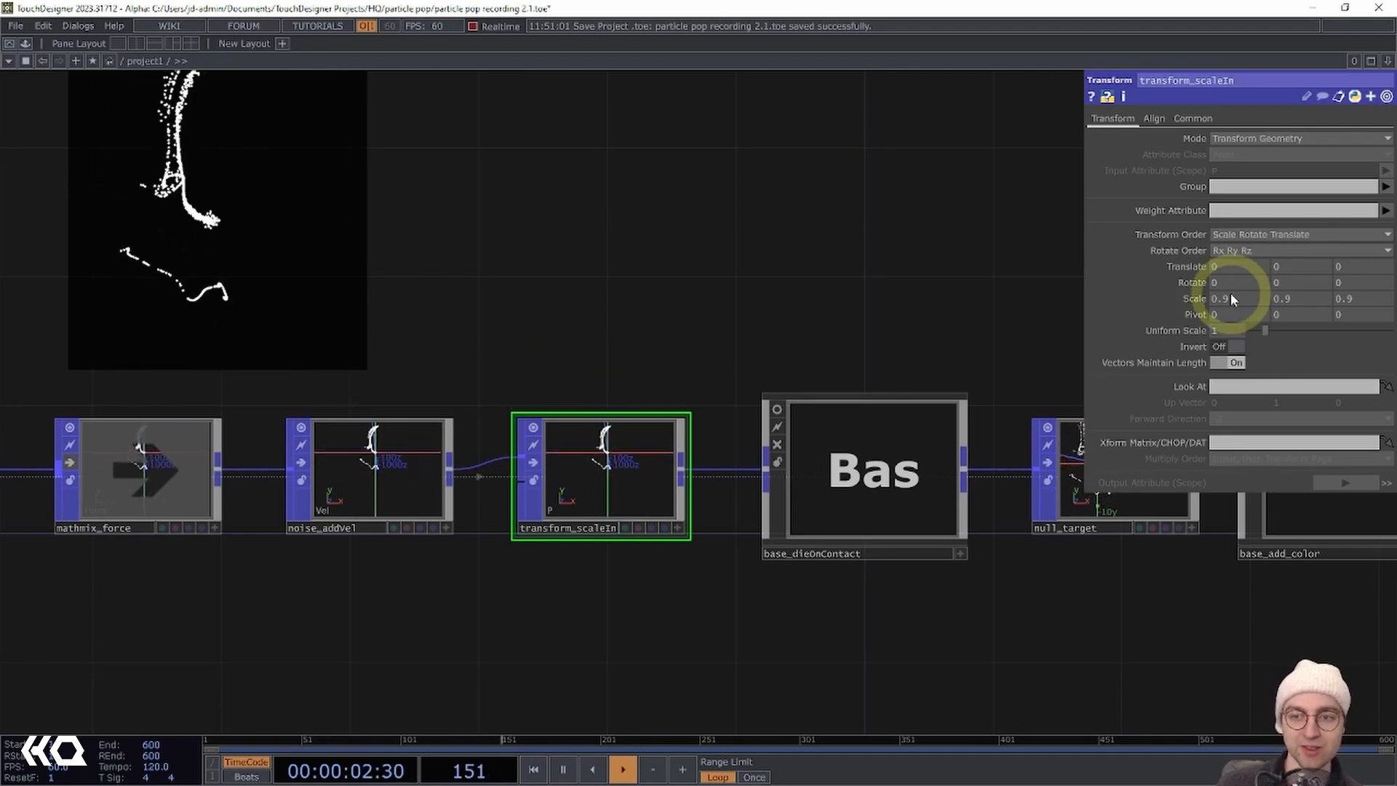
middle_drag(1187, 299, 1368, 336)
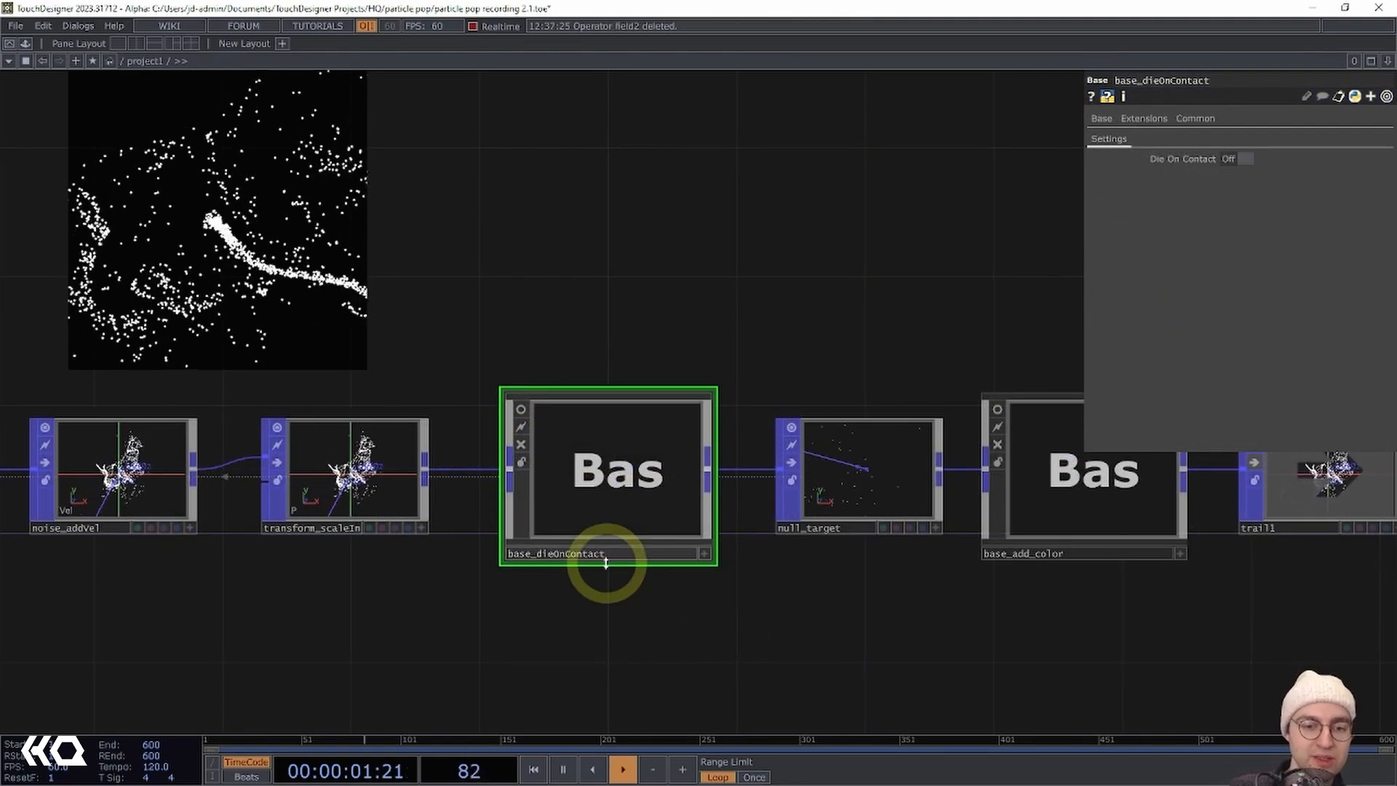
Turn on Die On Contact for base_dieOnContact and enter its network to show group1 and mathmix_death
click(1244, 159)
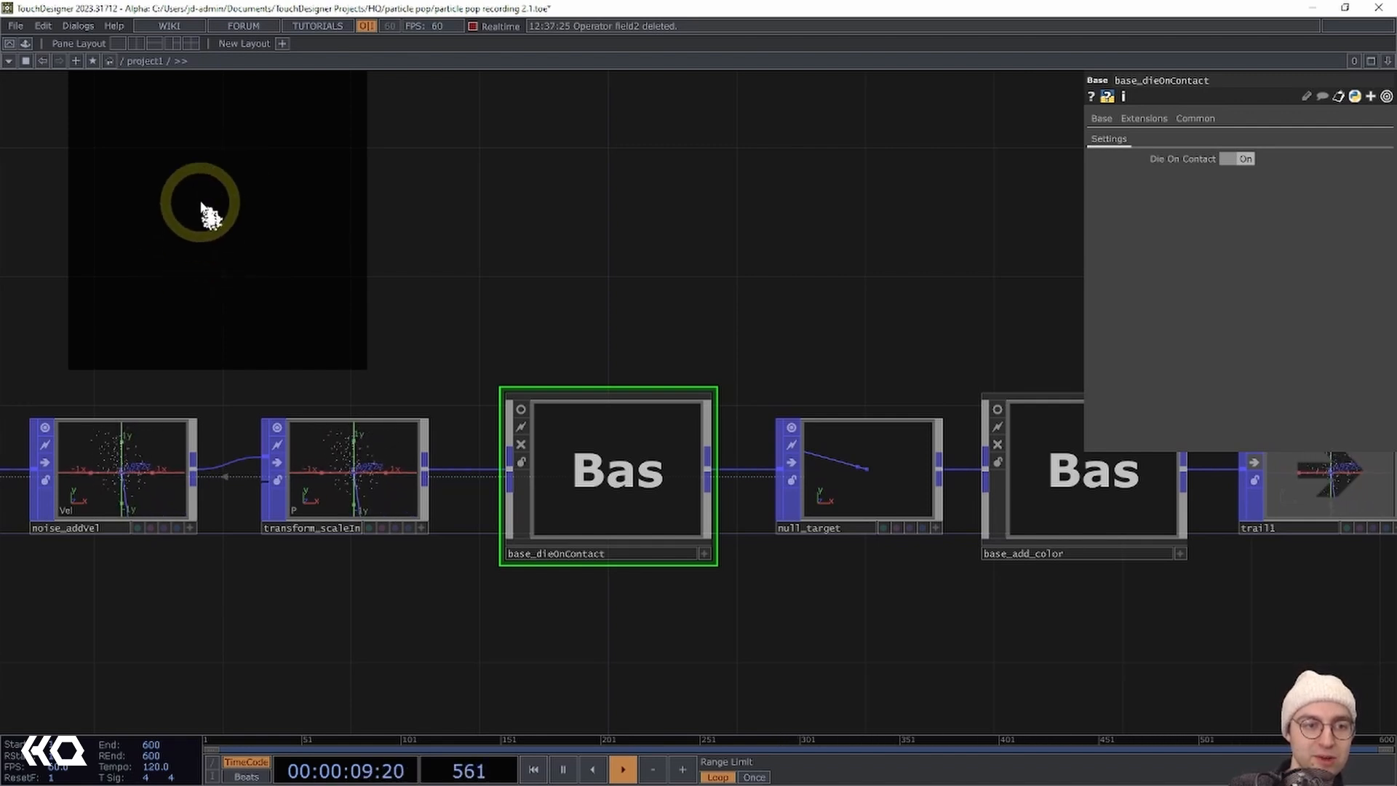
scroll(578, 459, up, 3)
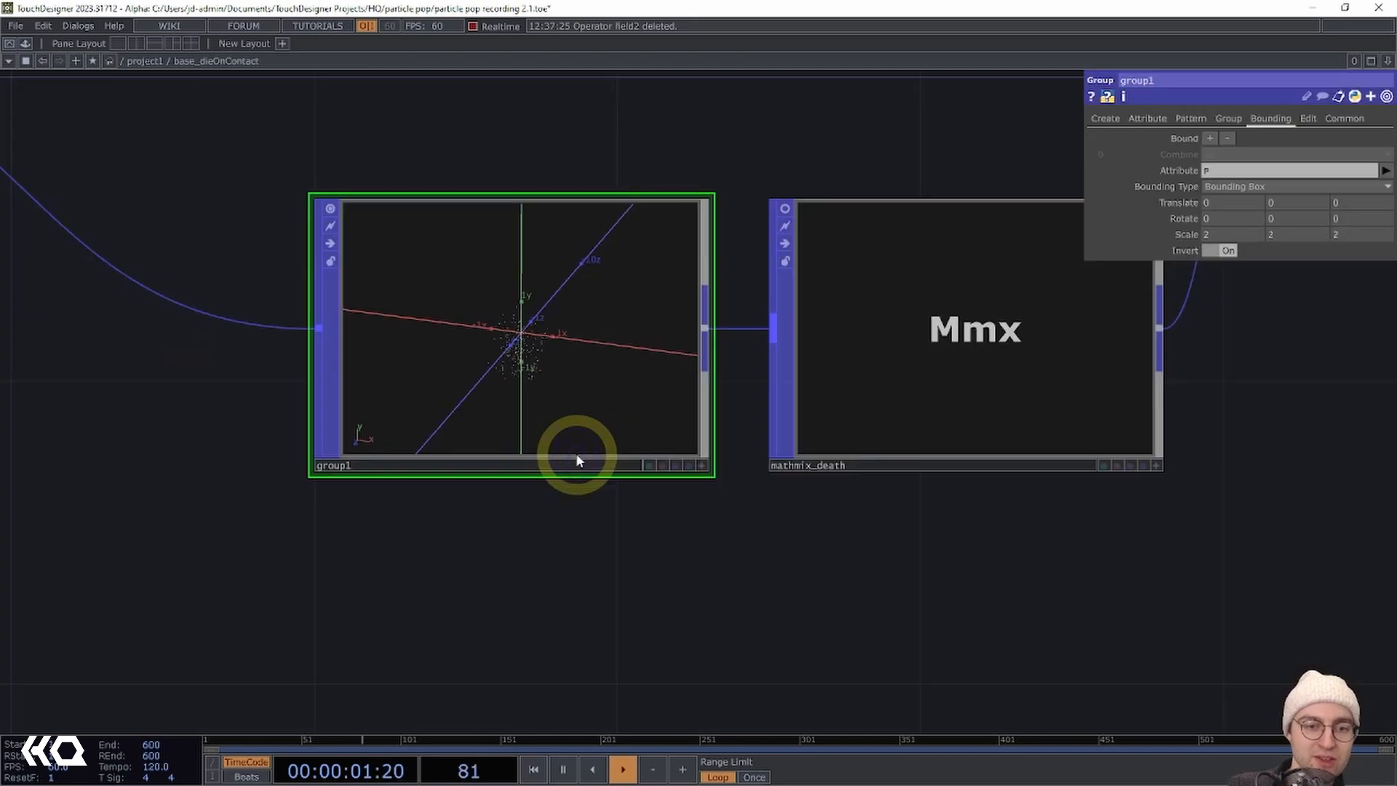
scroll(499, 561, down, 5)
drag(760, 564, 524, 468)
scroll(758, 542, up, 2)
scroll(759, 542, up, 3)
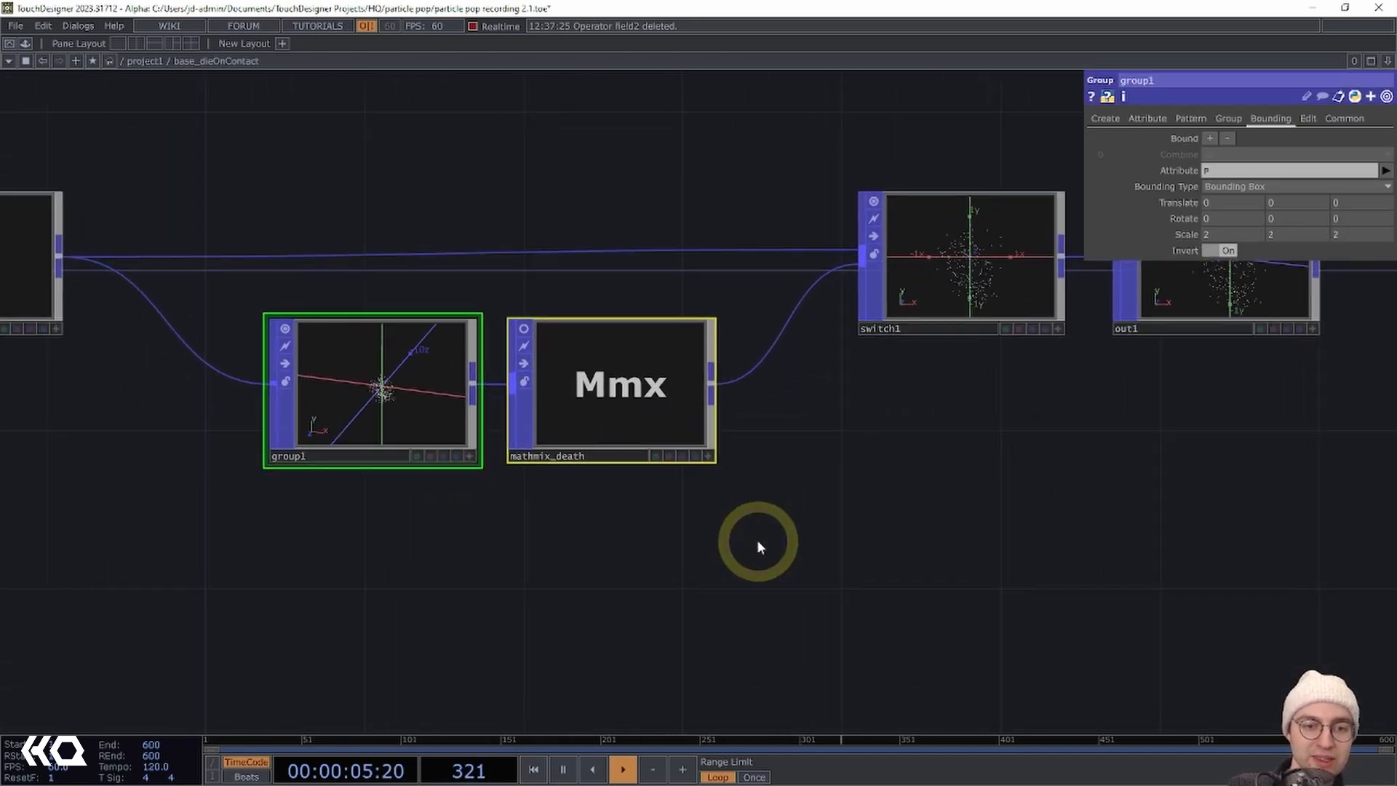
click(756, 539)
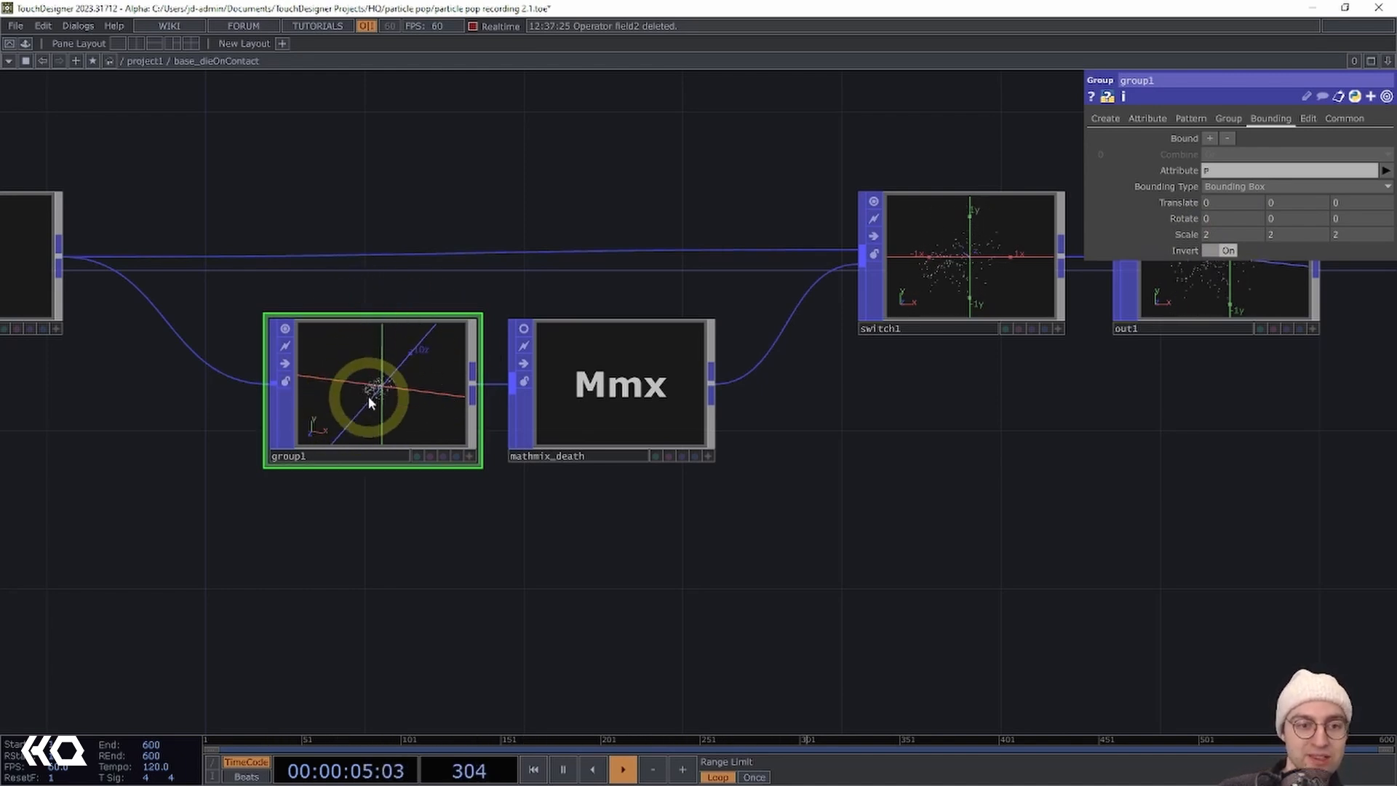
Inspect mathmix_death's input group and its Combine settings for Scope A and Result Scope
click(595, 407)
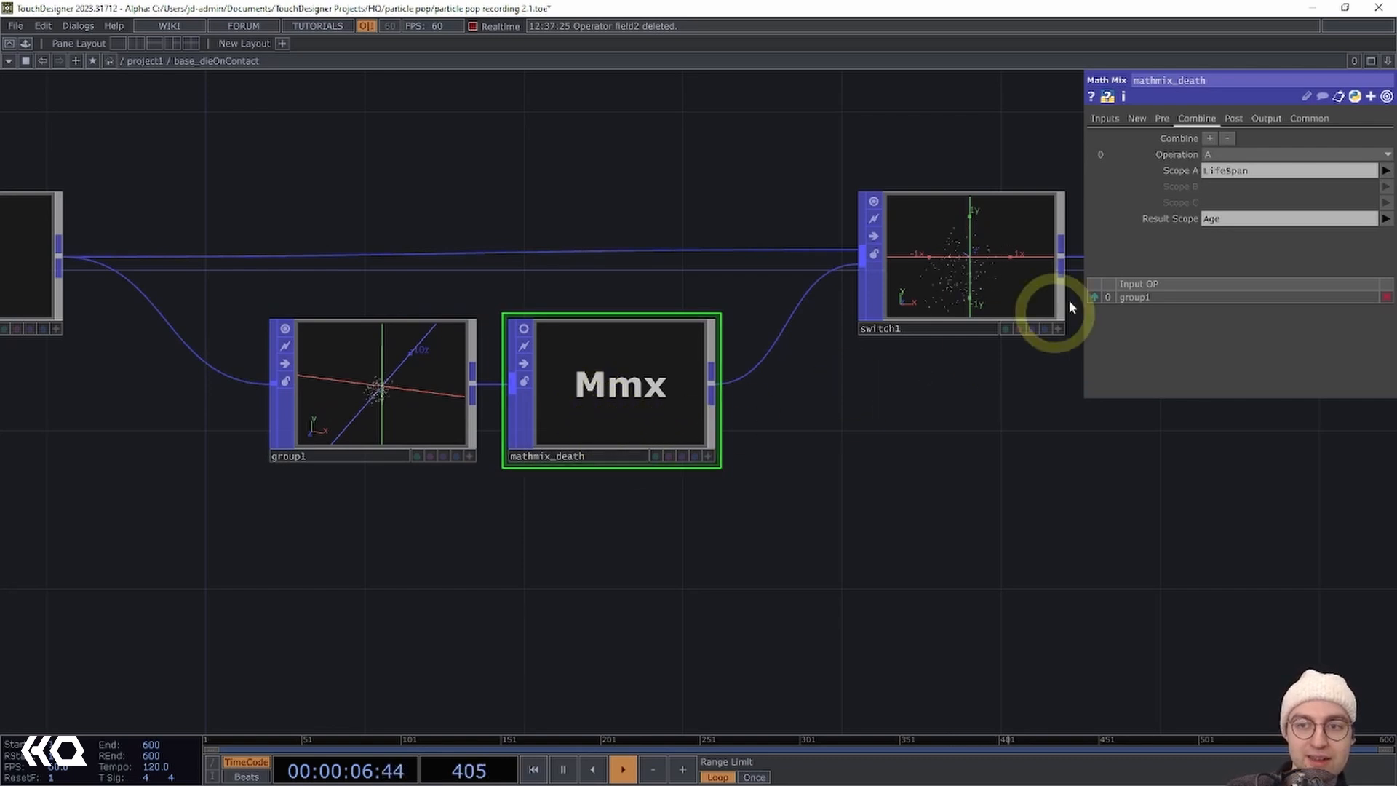
click(1103, 119)
click(572, 355)
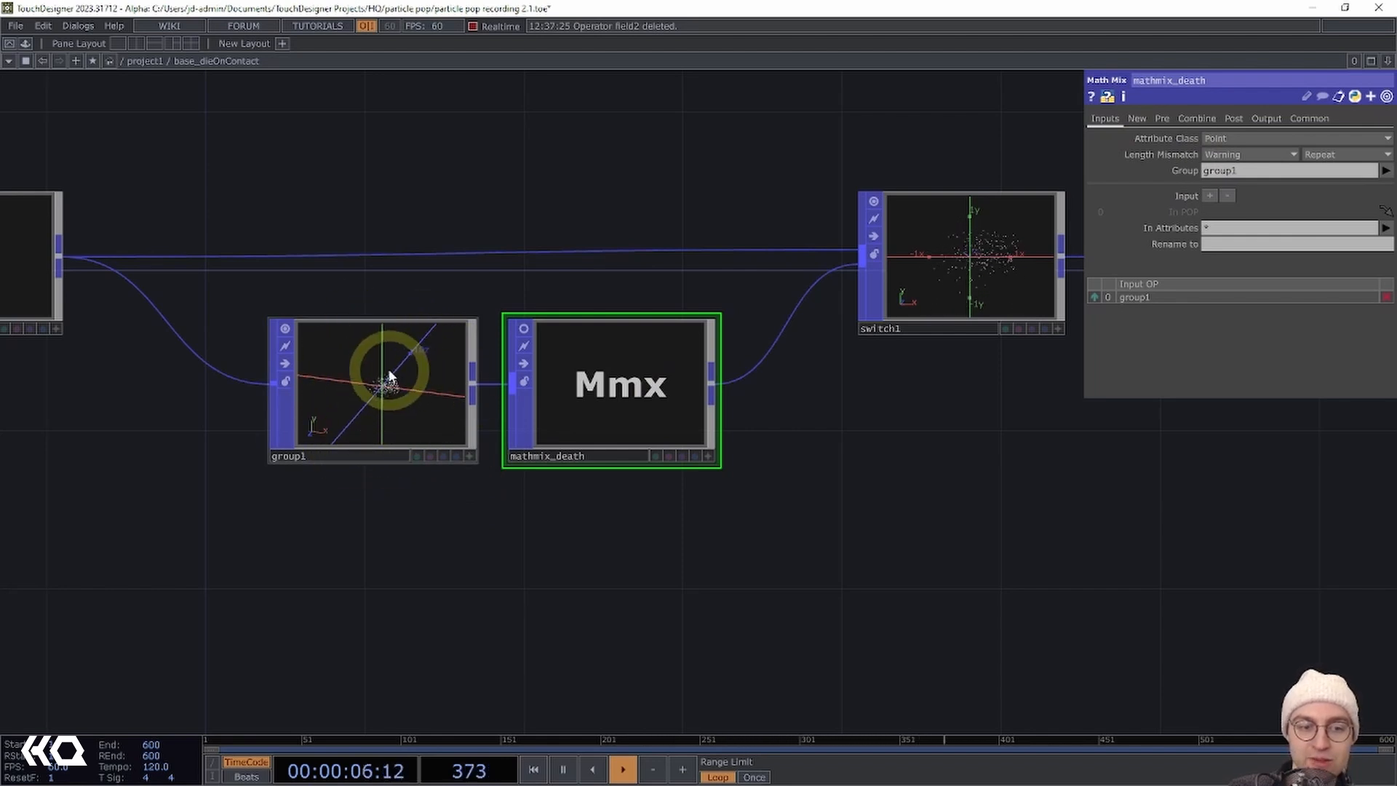
click(1196, 118)
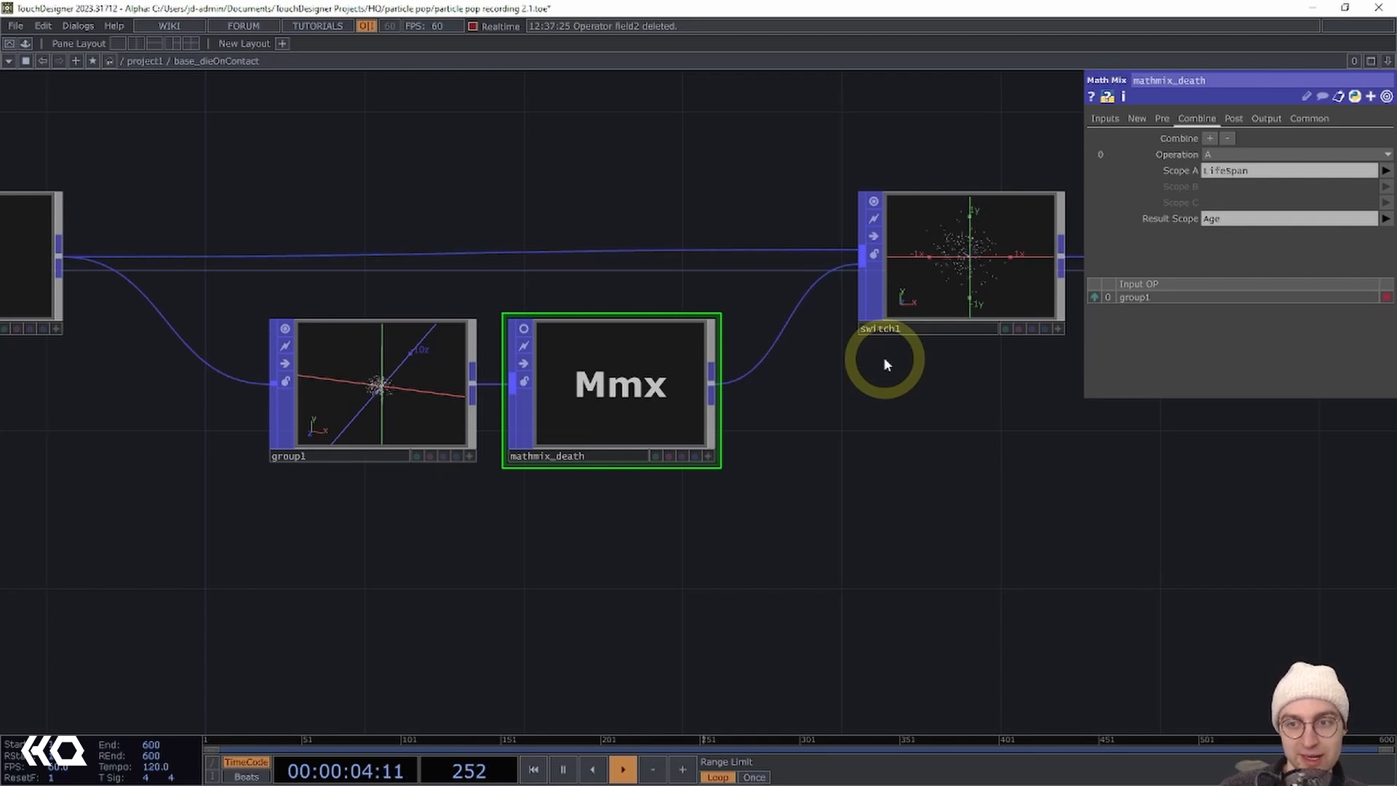
Enlarge group1's bounding box to scale 9, and switch it to a Bounding Sphere with scale 16 on all axes
click(420, 469)
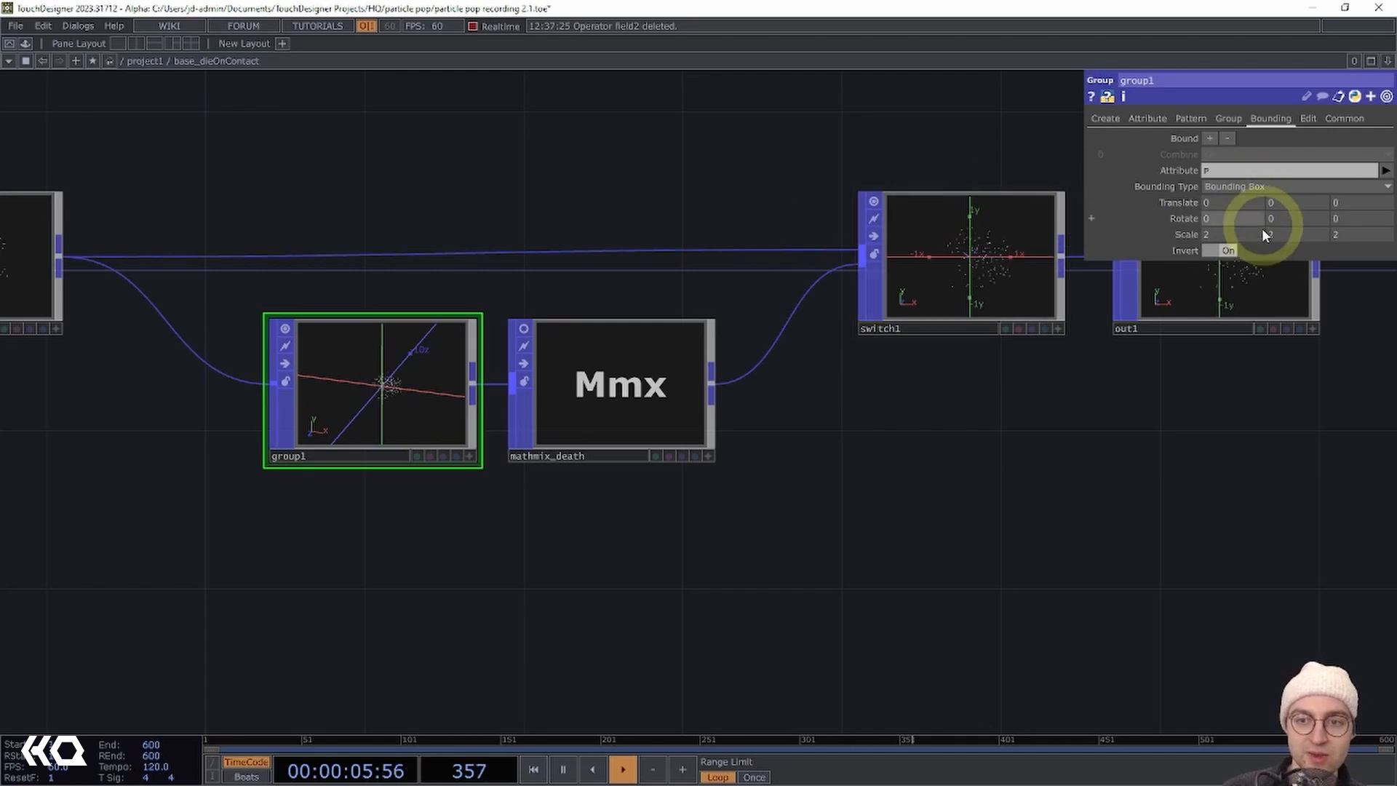
middle_drag(1189, 219, 1396, 221)
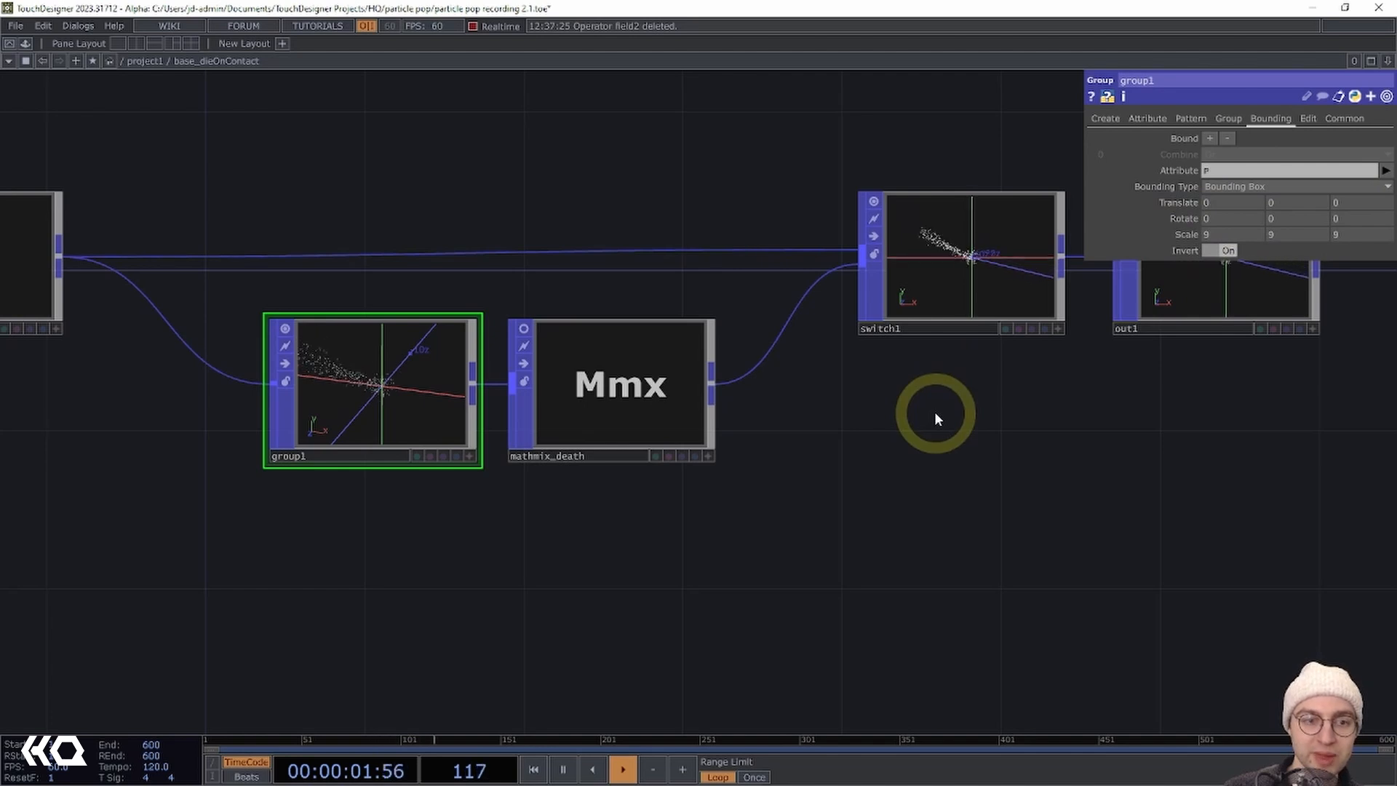
click(1273, 187)
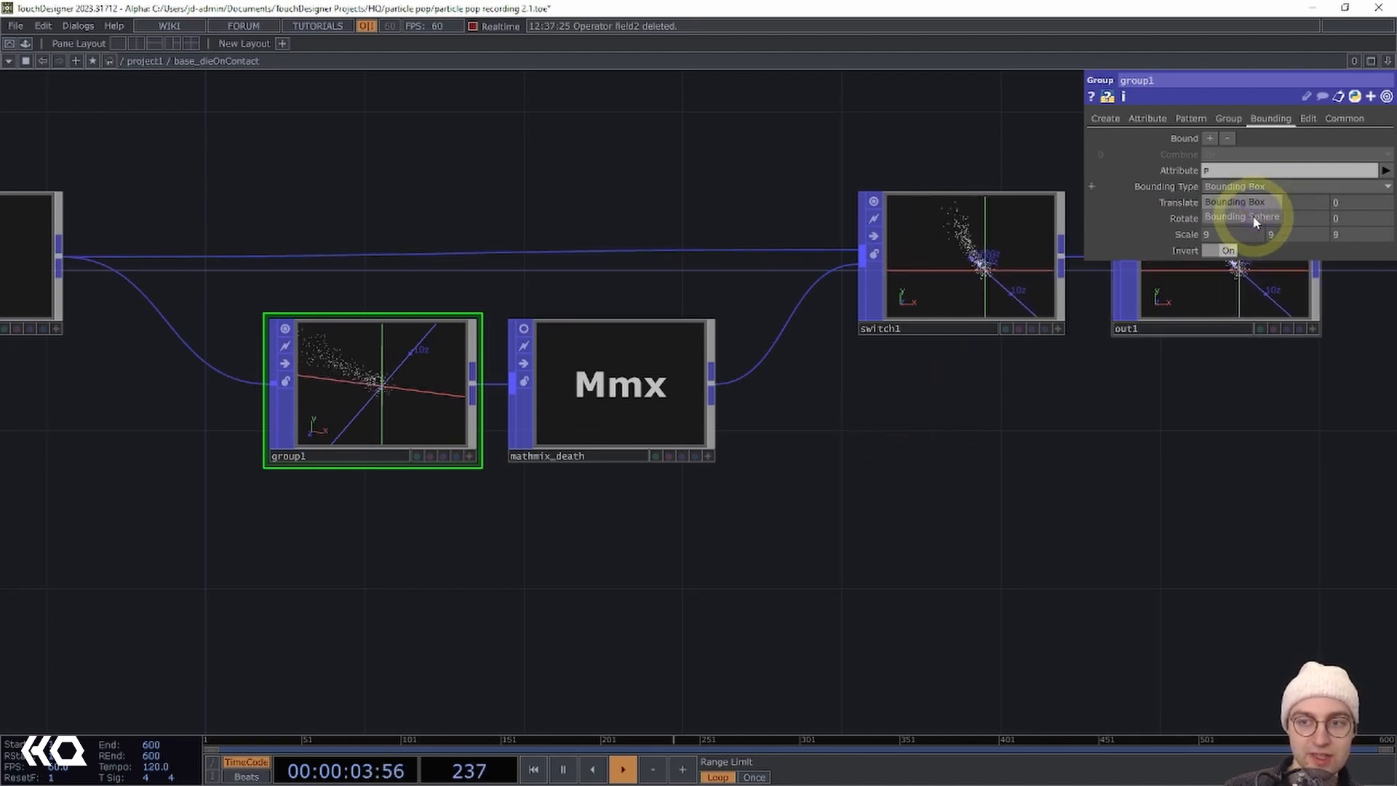
click(1248, 211)
middle_drag(1194, 234, 1376, 222)
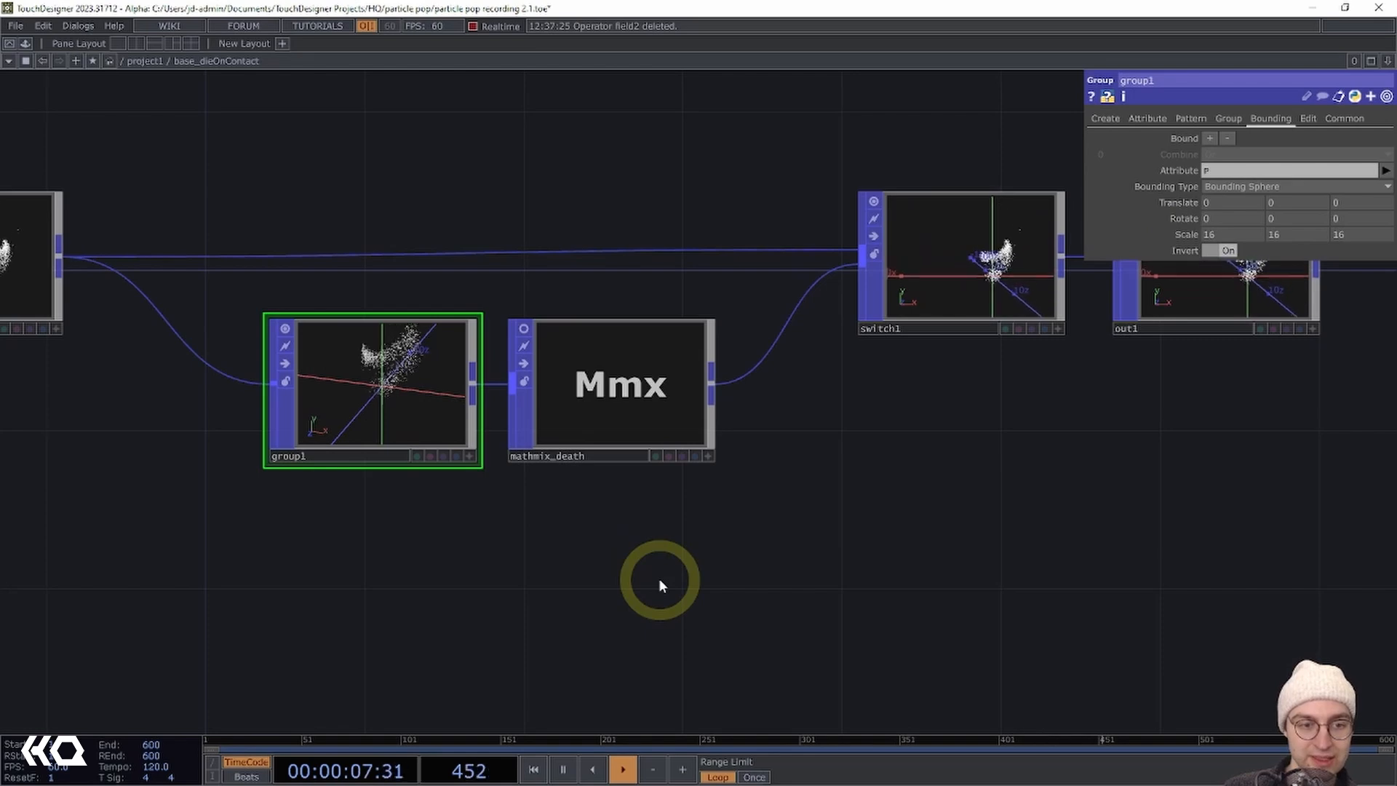
Return to the project1 network and follow the chain to the base_add_color node
key(u)
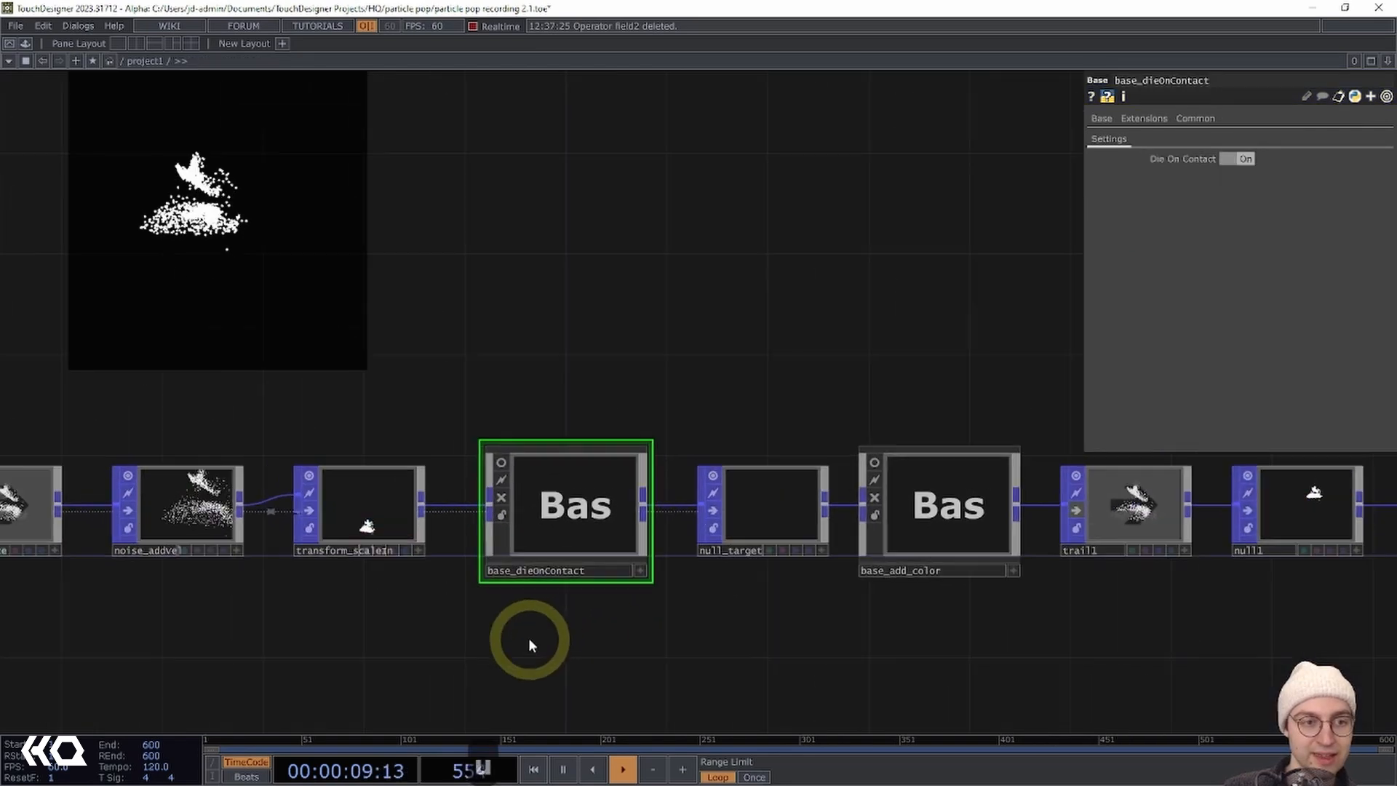
scroll(563, 640, down, 1)
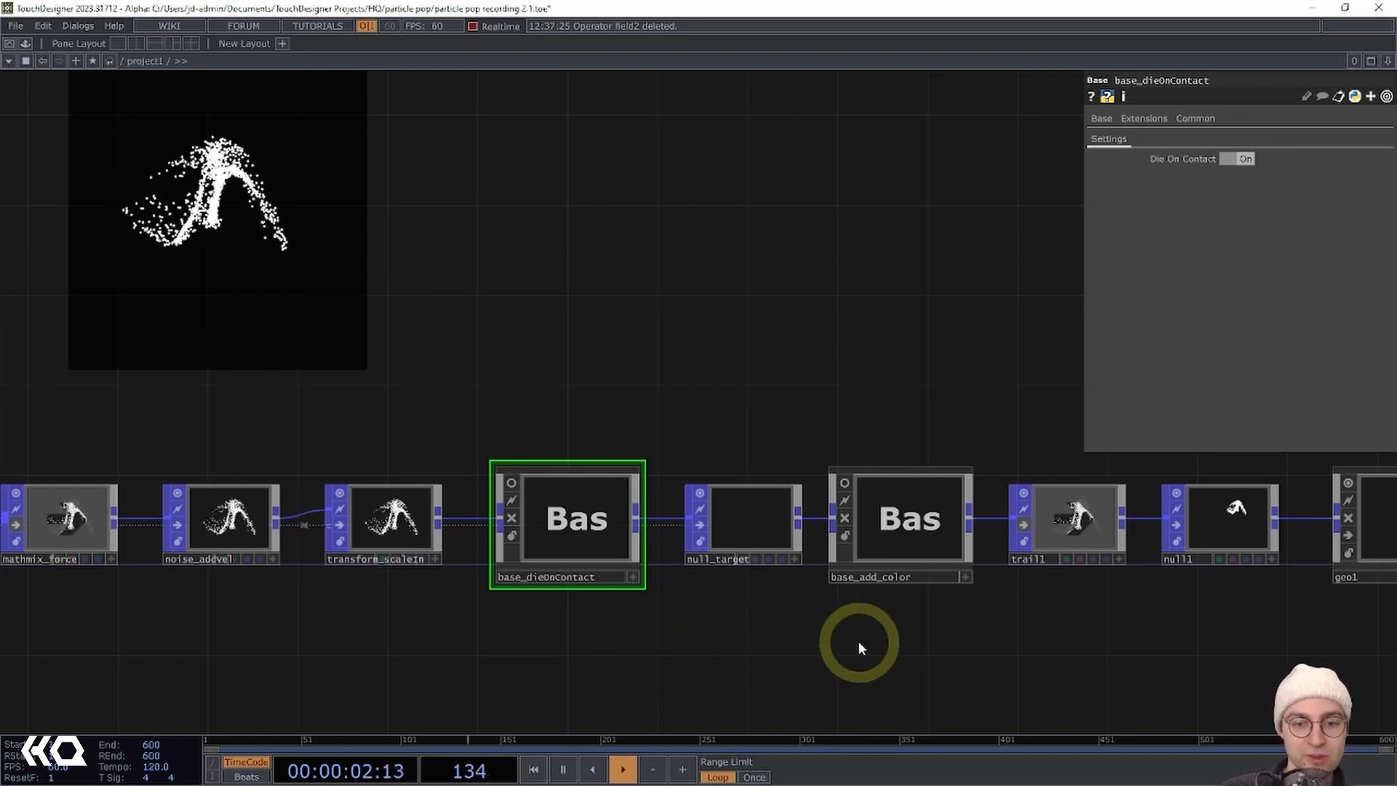
drag(967, 636, 749, 610)
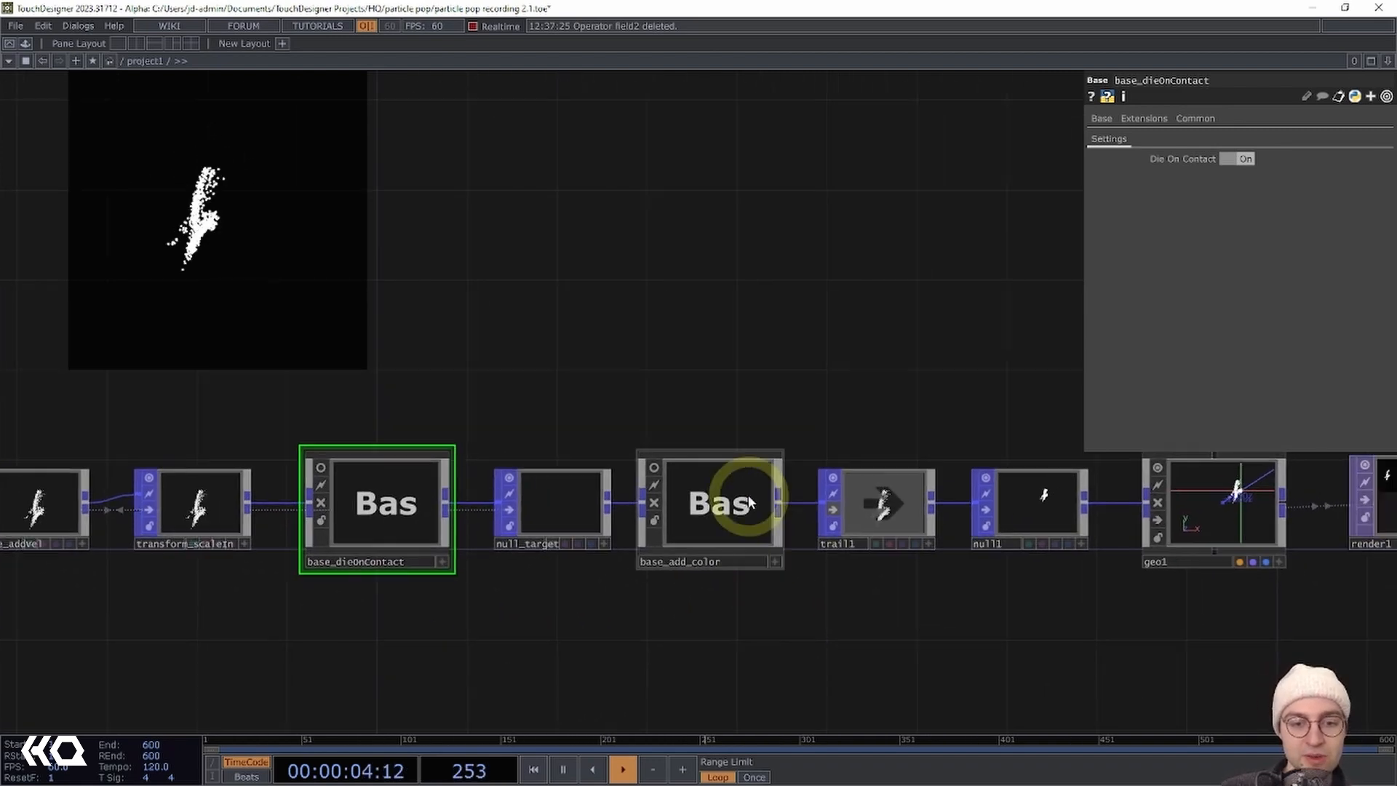
Turn off Die On Contact for base_dieOnContact
click(717, 524)
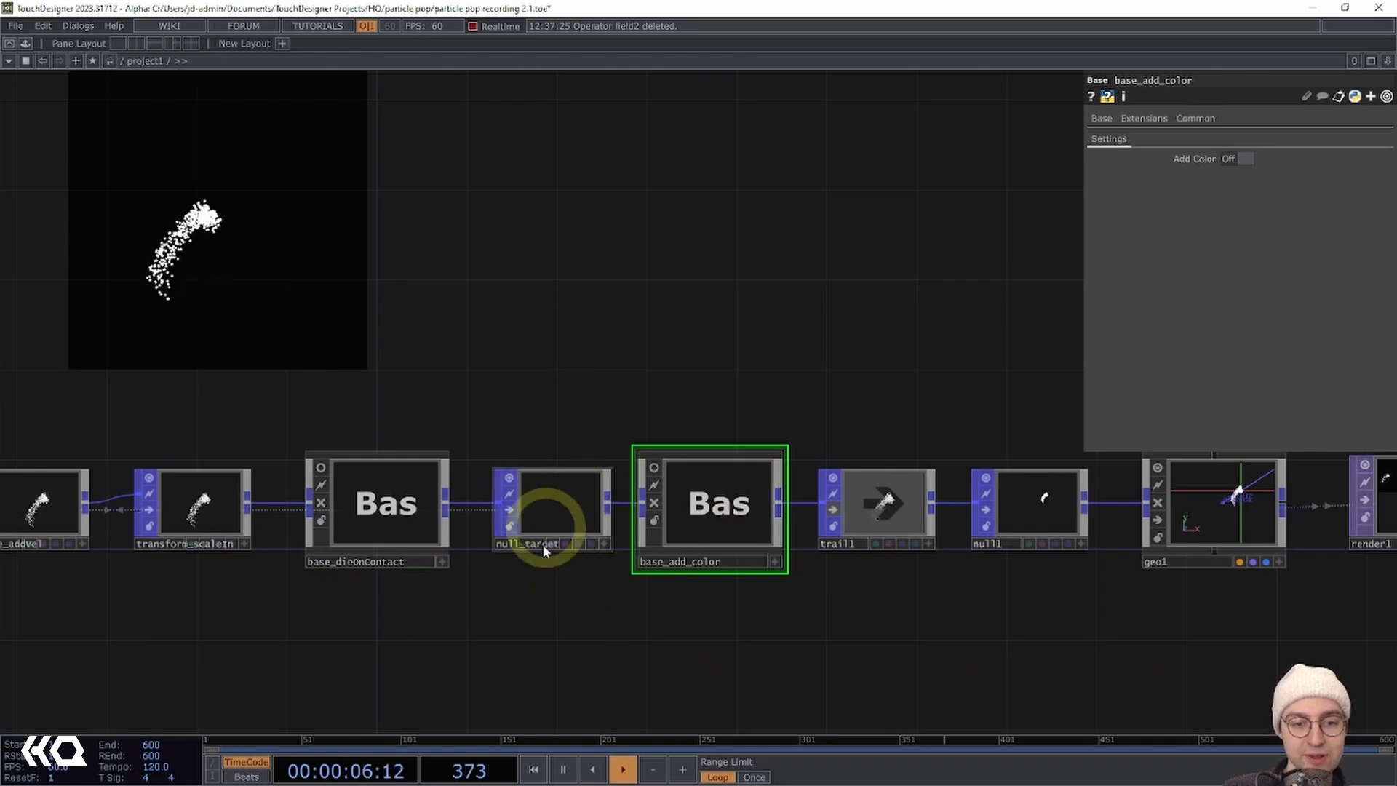
scroll(586, 623, down, 3)
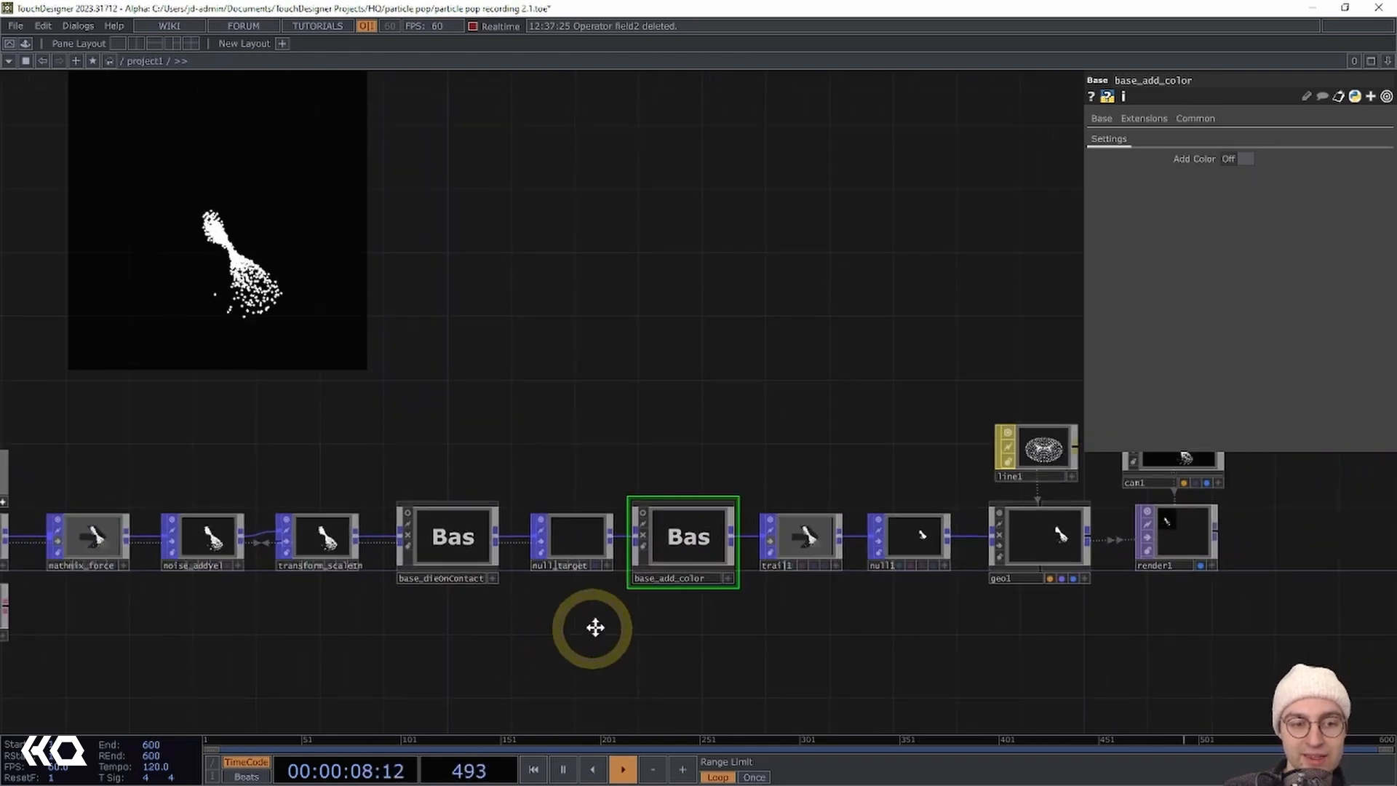
drag(542, 632, 448, 617)
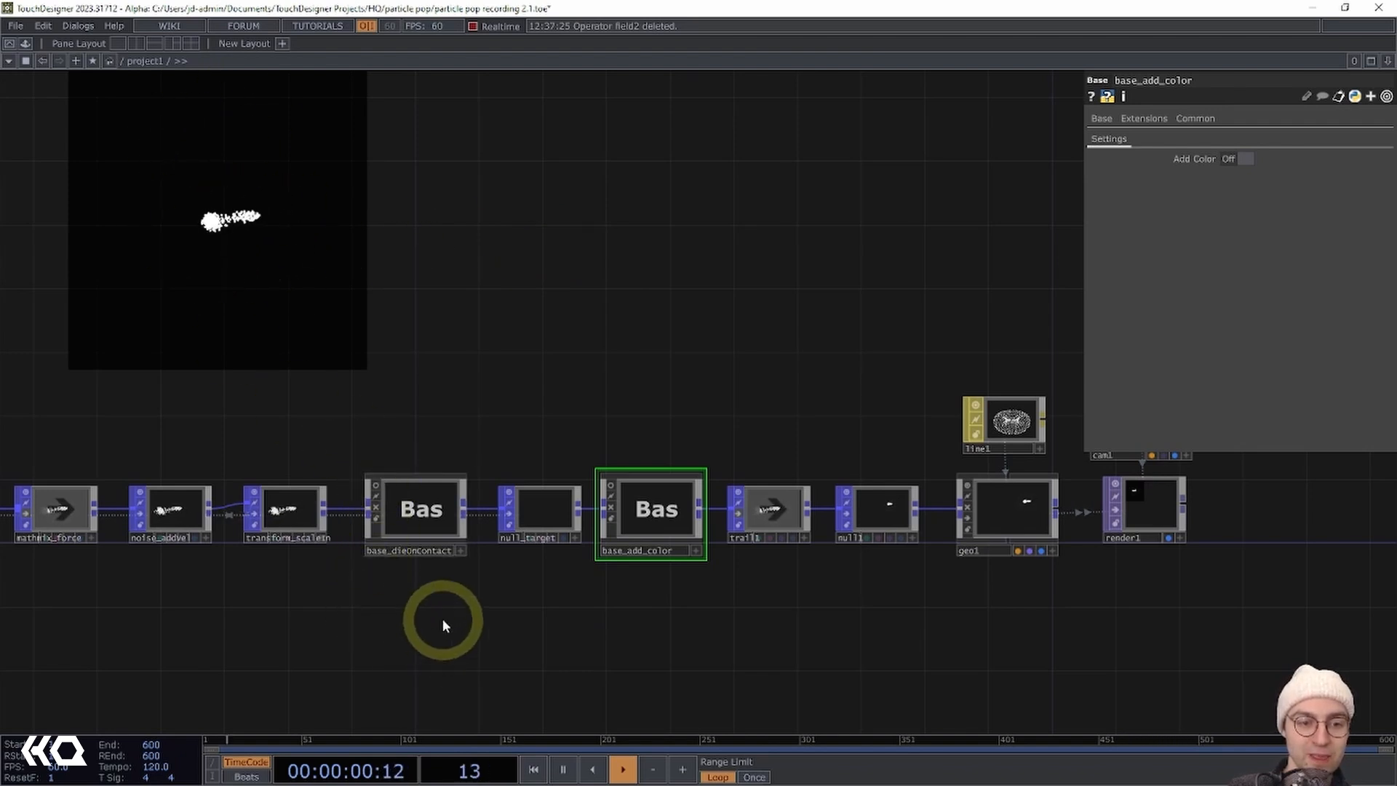
click(430, 528)
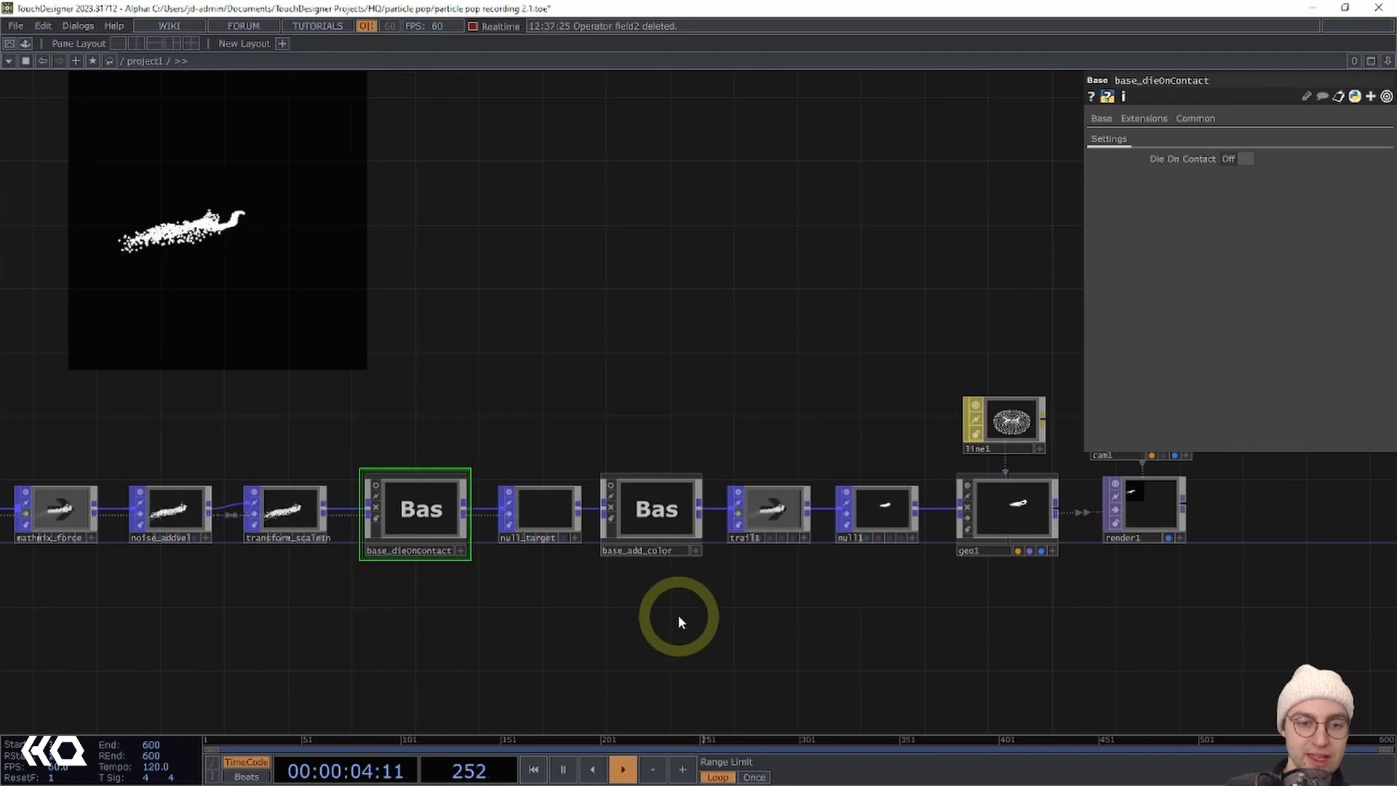
Turn on Add Color for base_add_color and enter its network
scroll(669, 590, up, 4)
mouse_move(683, 587)
mouse_down()
mouse_move(689, 605)
mouse_move(678, 602)
mouse_up()
click(614, 502)
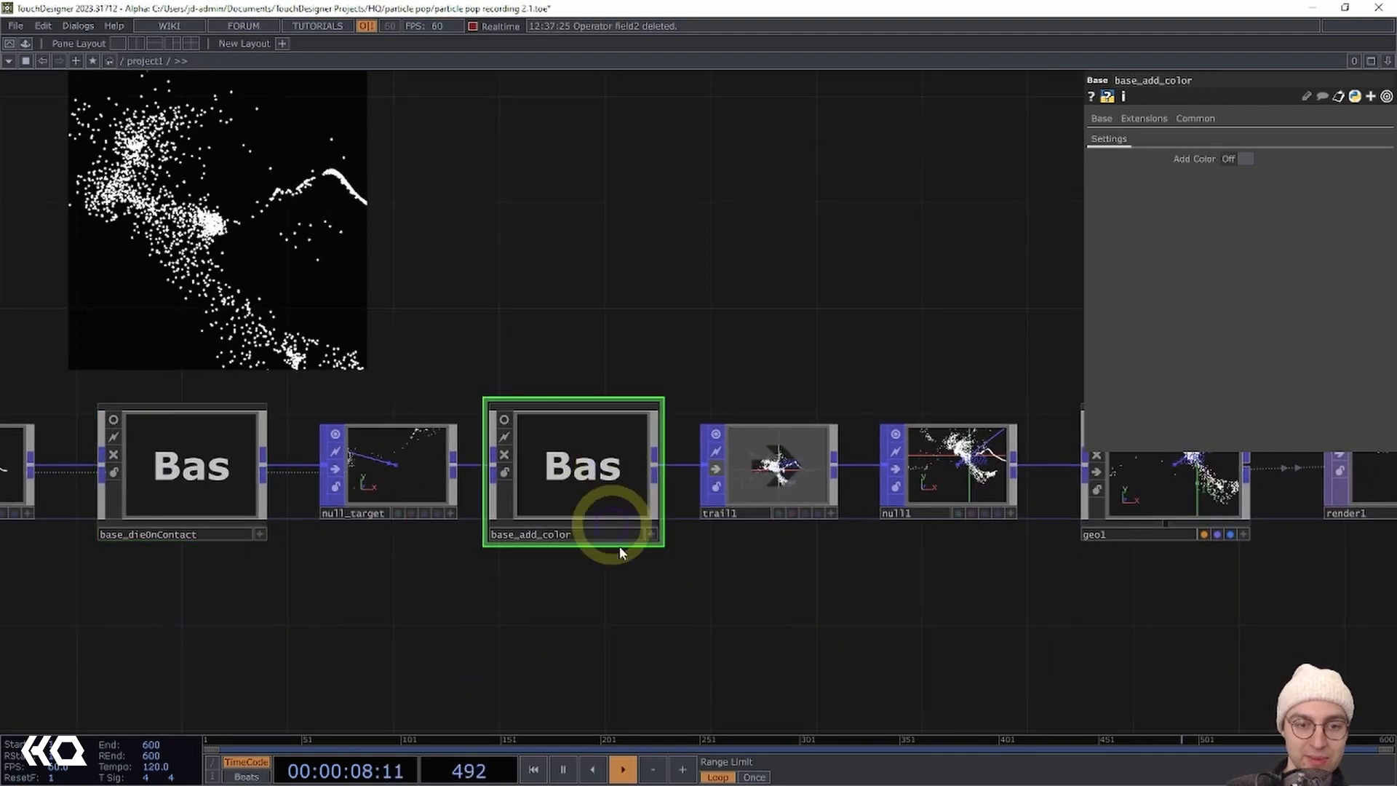
click(1248, 157)
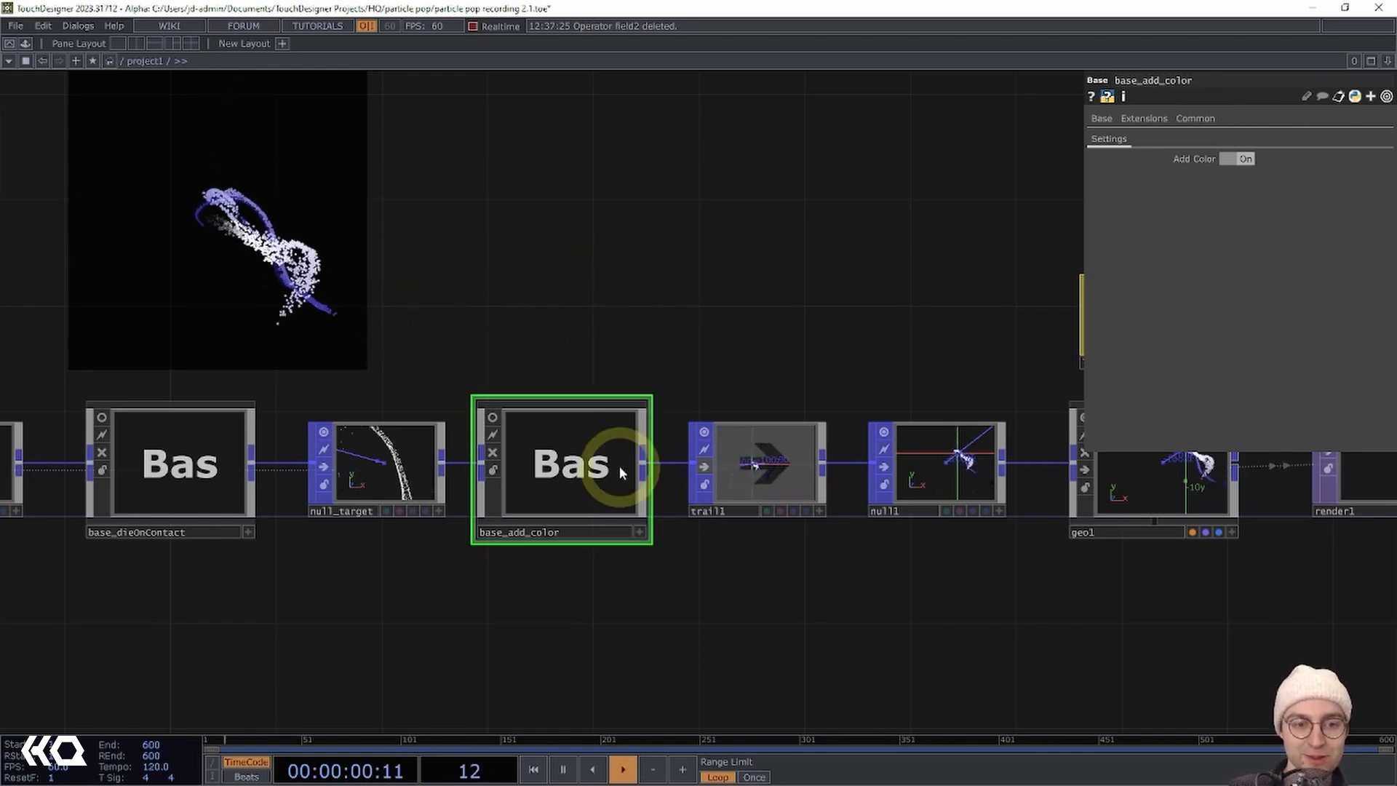
key(i)
drag(764, 506, 884, 439)
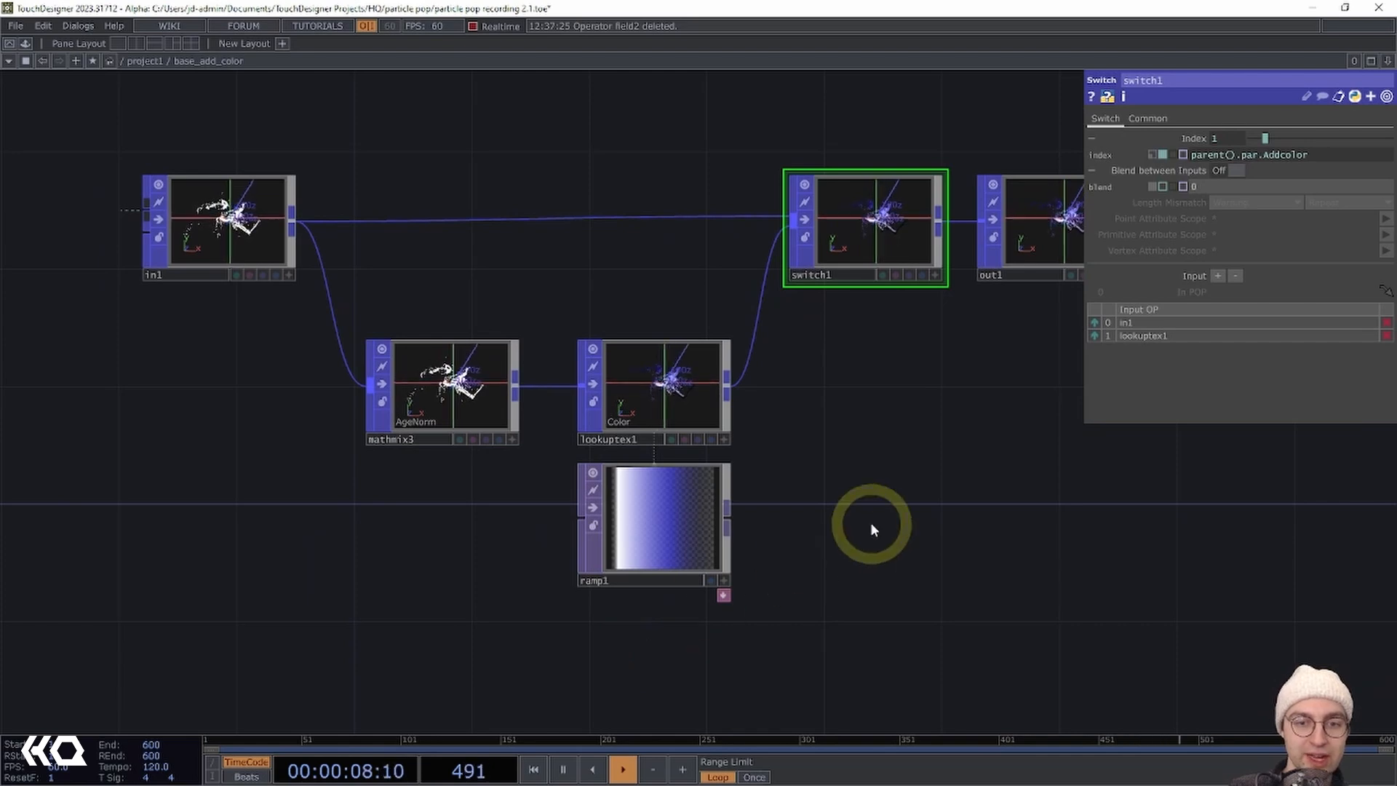
drag(871, 521, 837, 524)
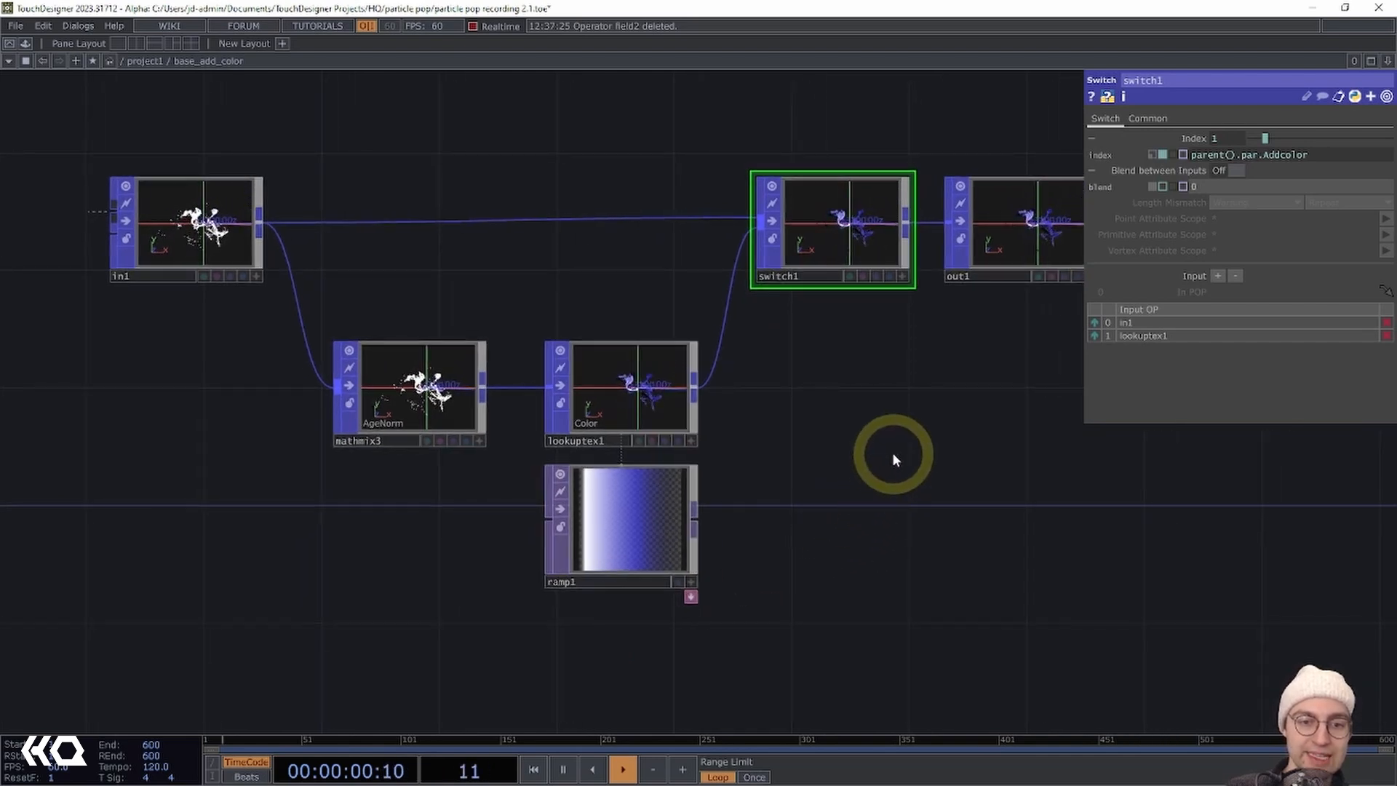
Inspect mathmix3's Combine settings, including its operation, Scope A, Scope B and Result Scope
click(375, 404)
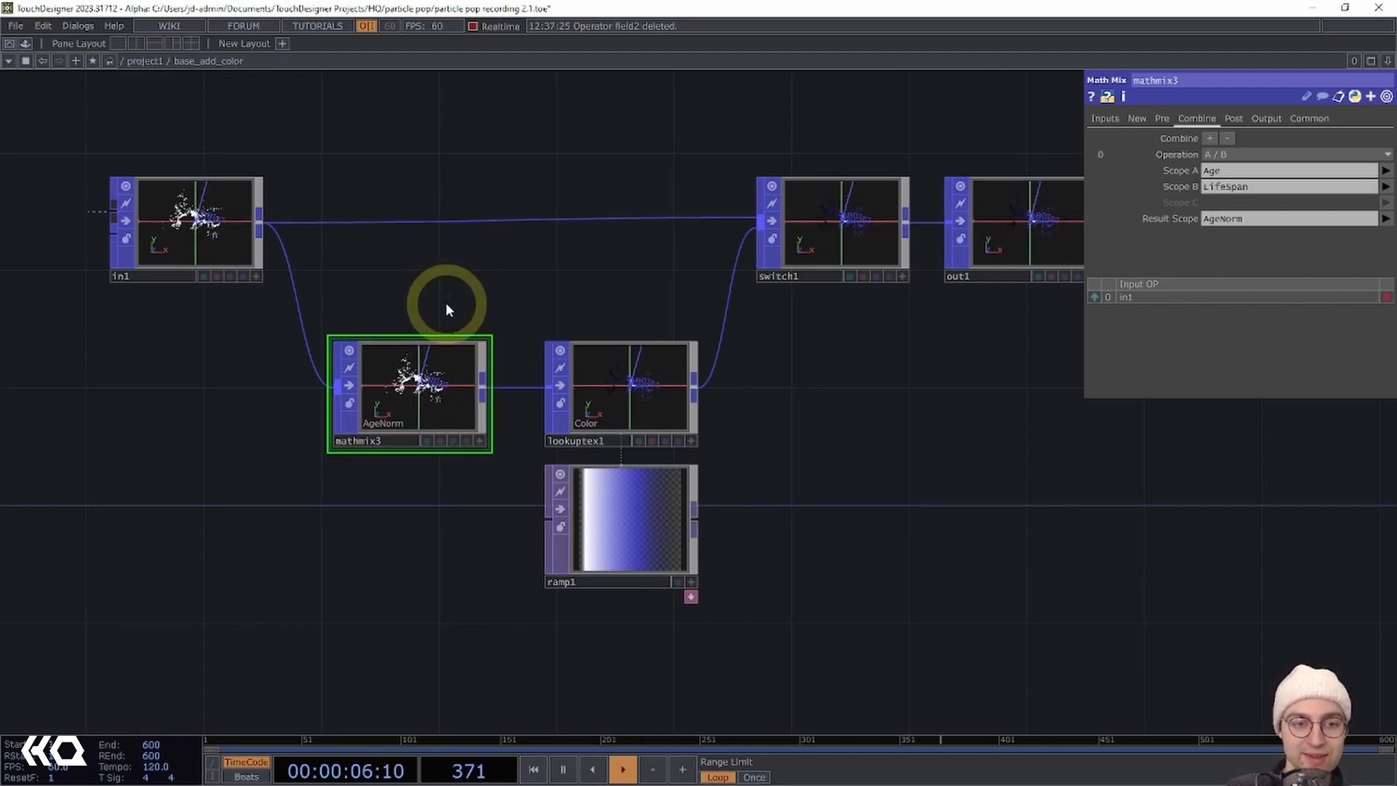
scroll(507, 284, down, 1)
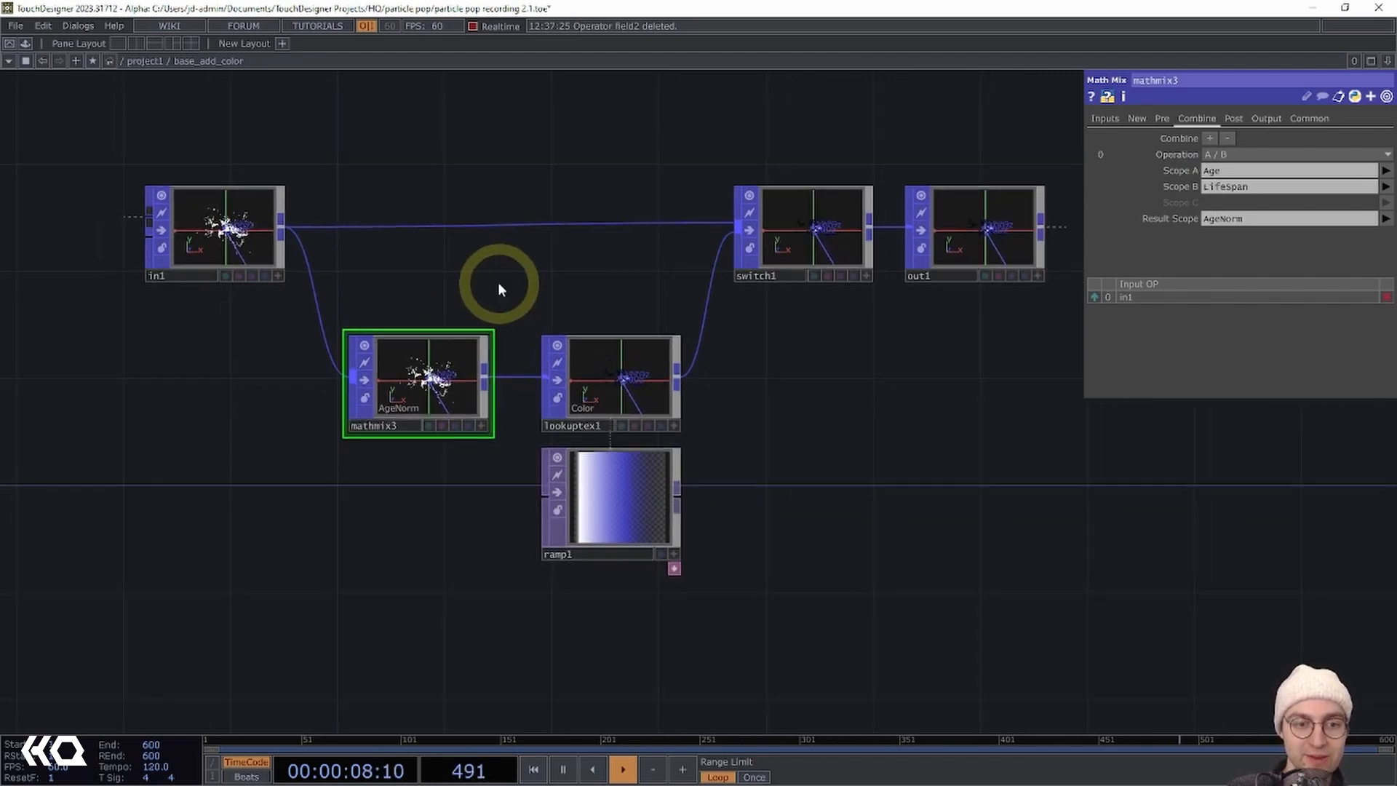
drag(499, 288, 452, 259)
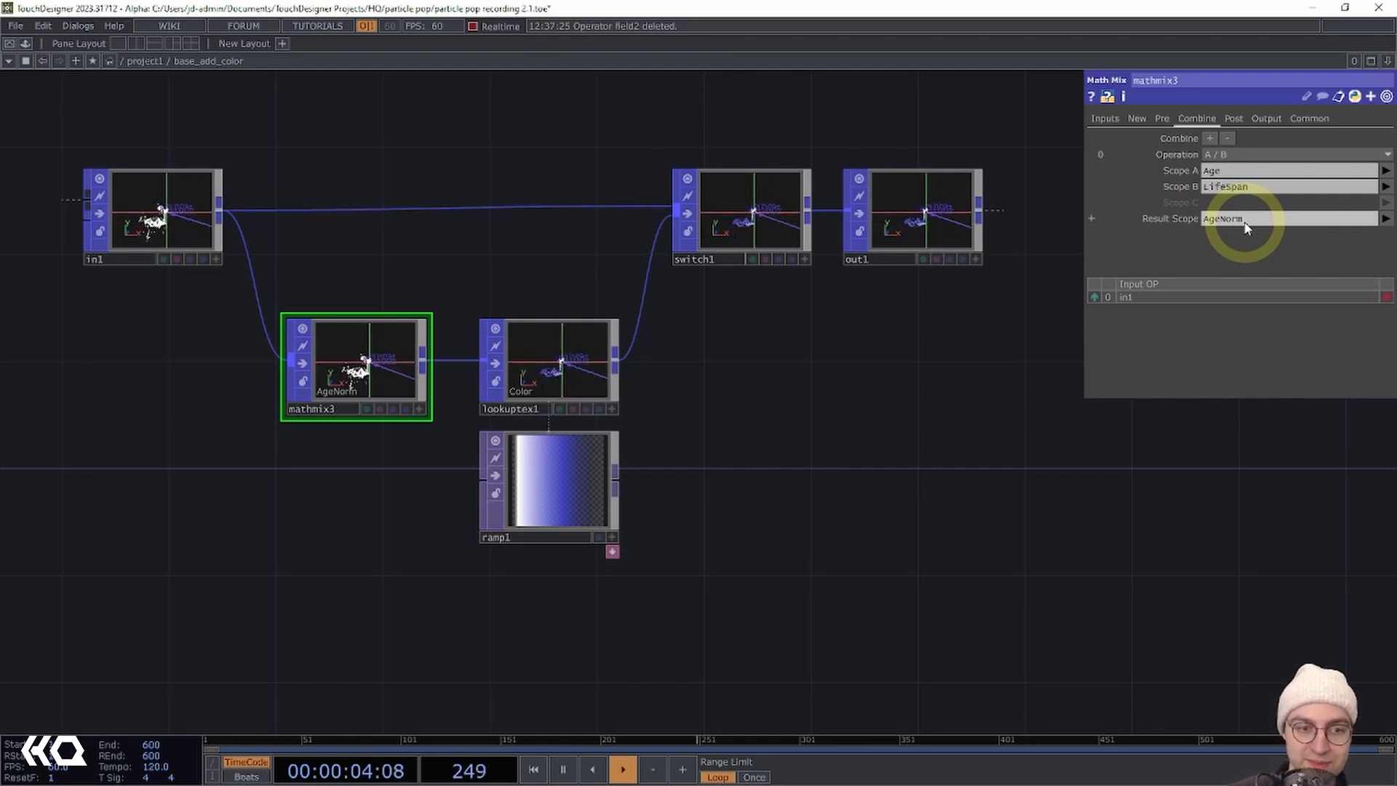
Examine lookuptex1's lookup attribute and output scope settings together with the ramp1 gradient it samples
click(575, 351)
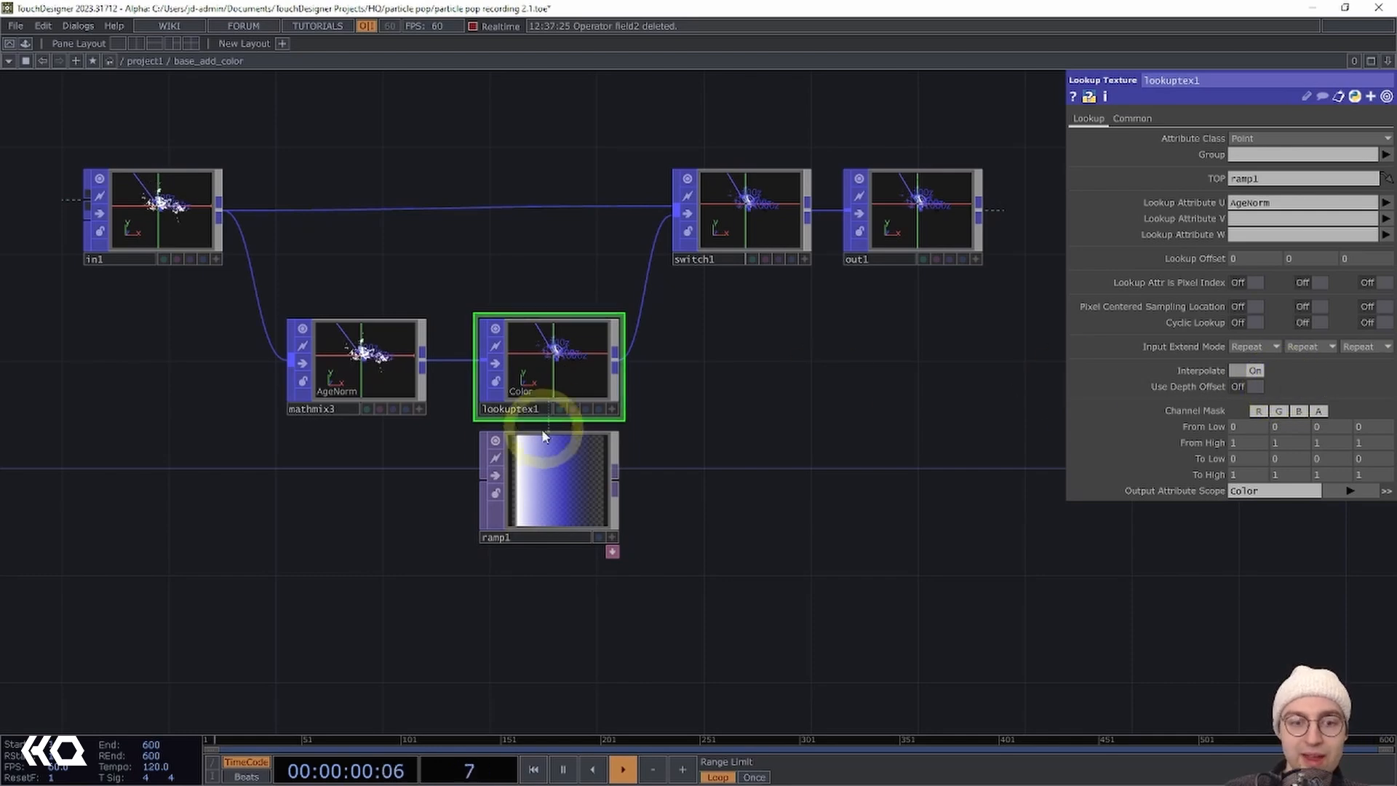
scroll(503, 565, up, 5)
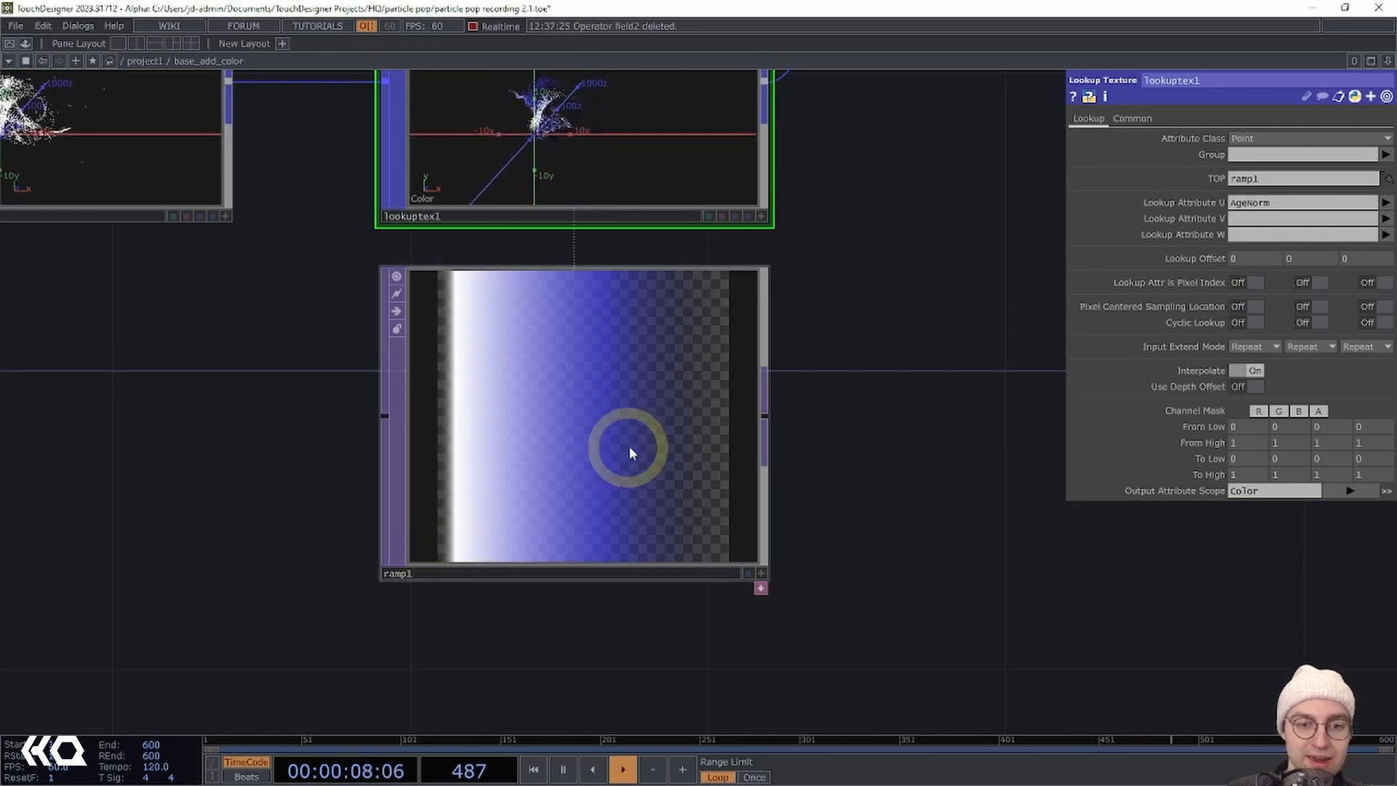
drag(896, 300, 826, 400)
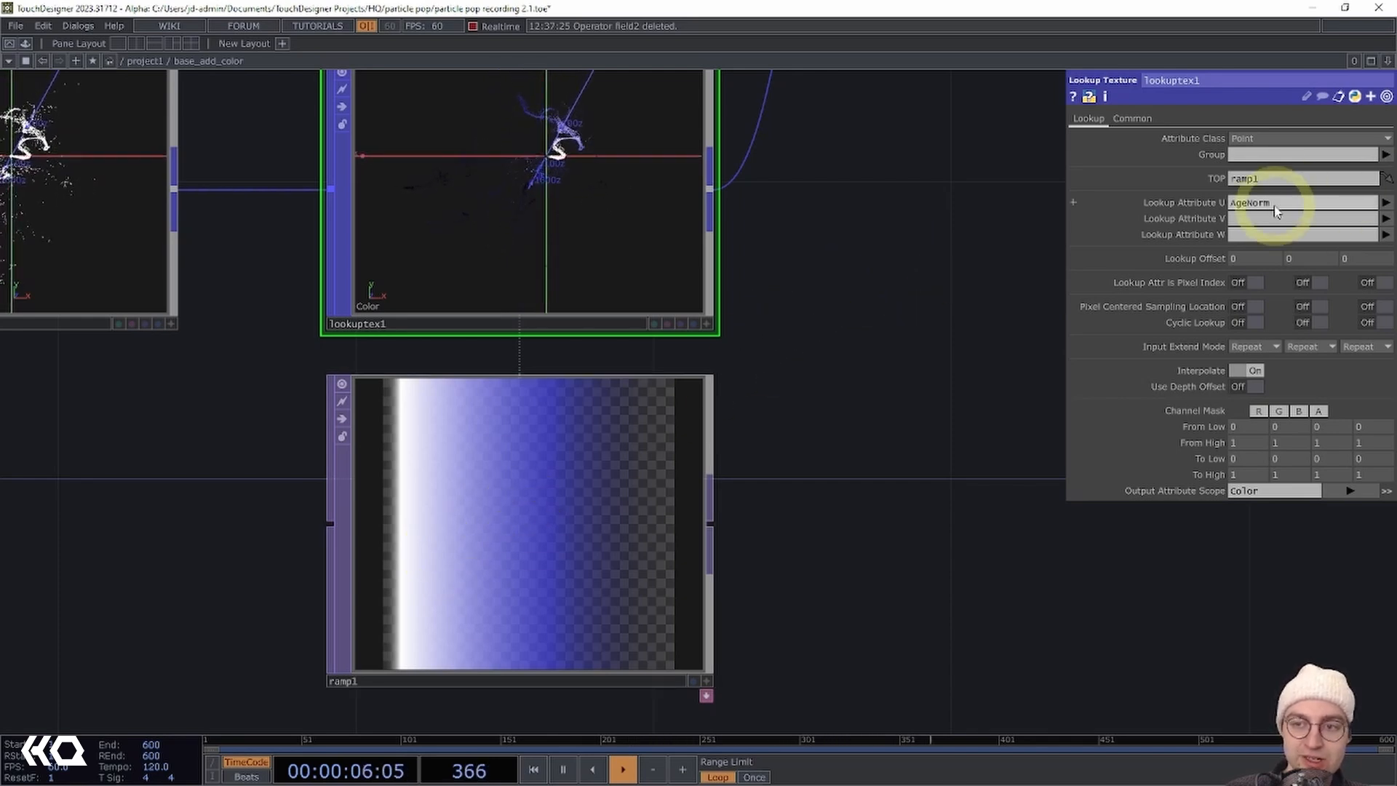
drag(849, 297, 811, 350)
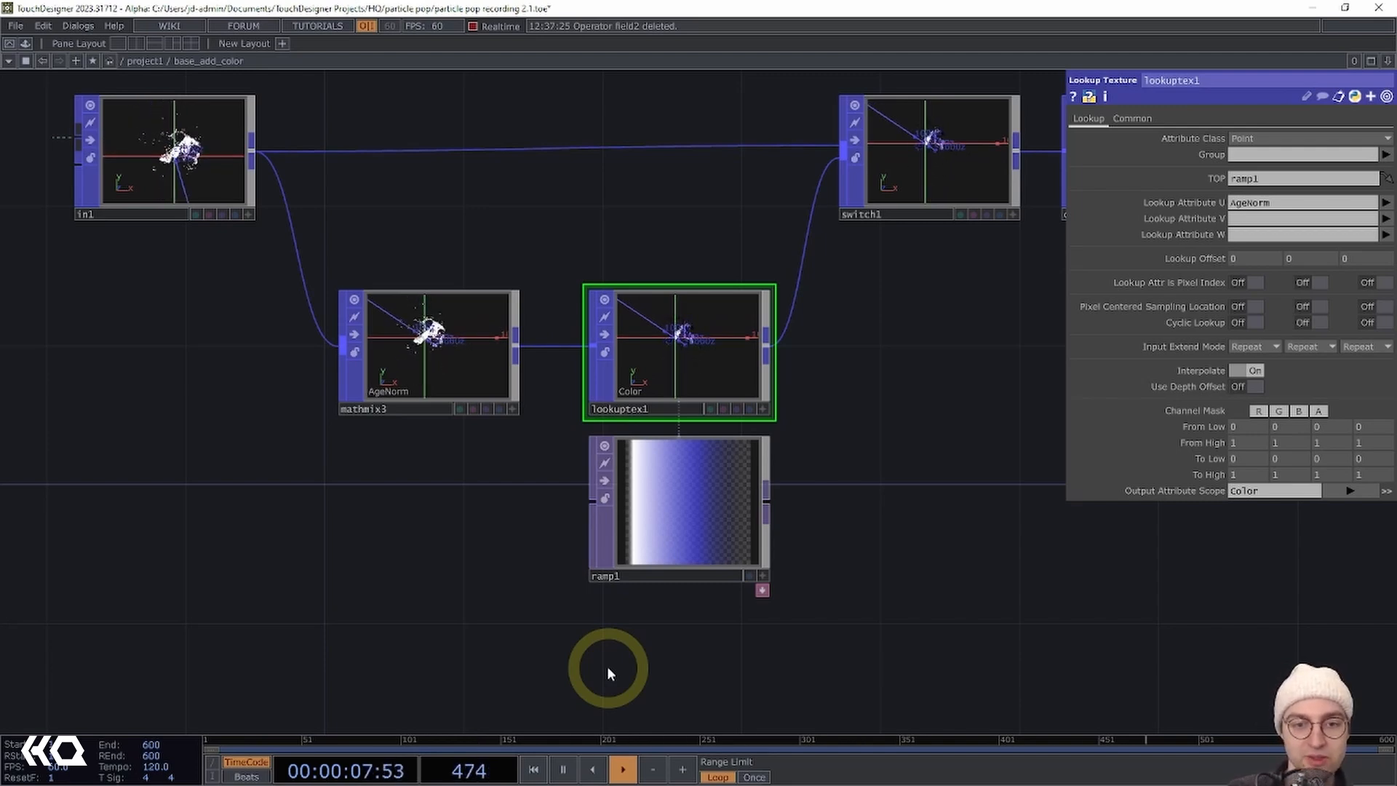
Return to the project1 network and turn off the bypass on trail1
key(u)
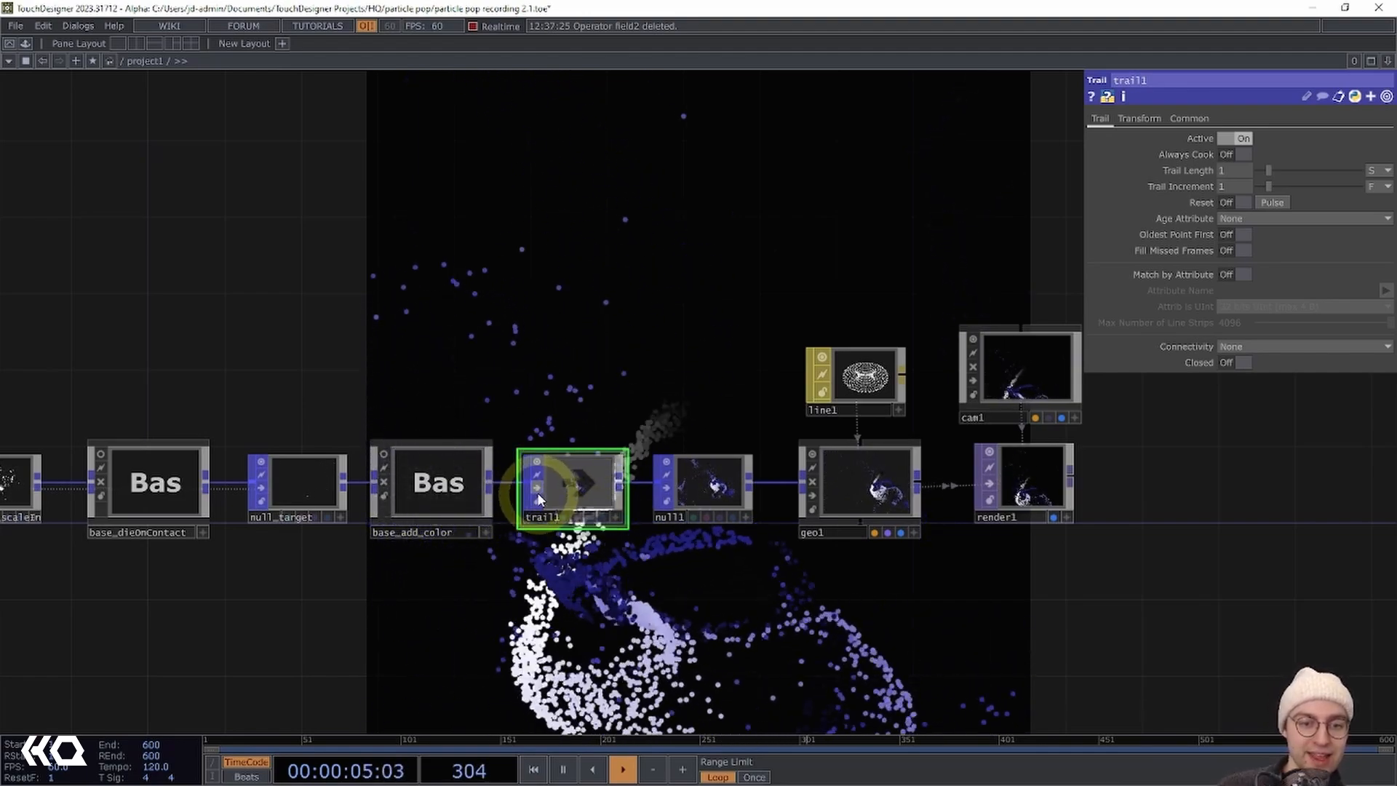
drag(607, 582, 386, 438)
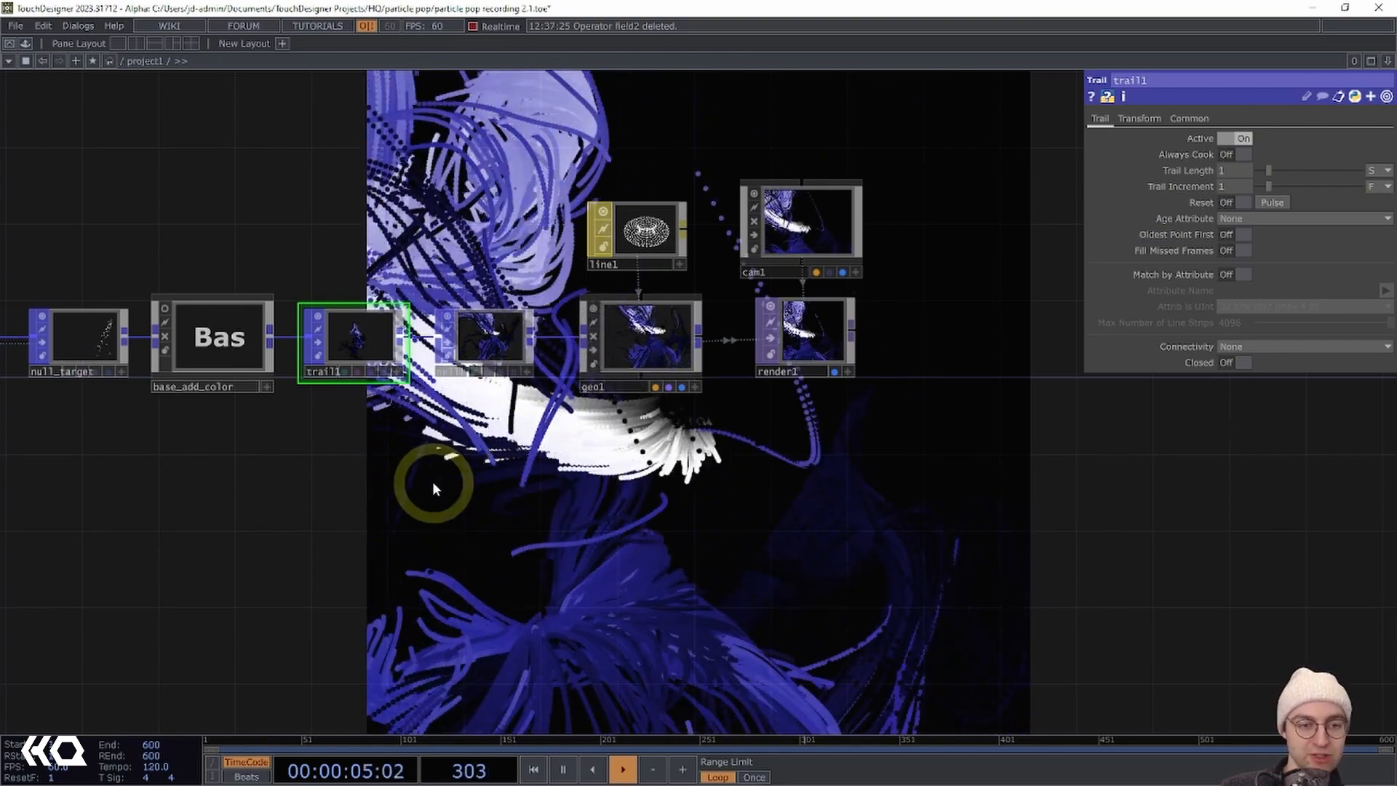
scroll(412, 430, up, 3)
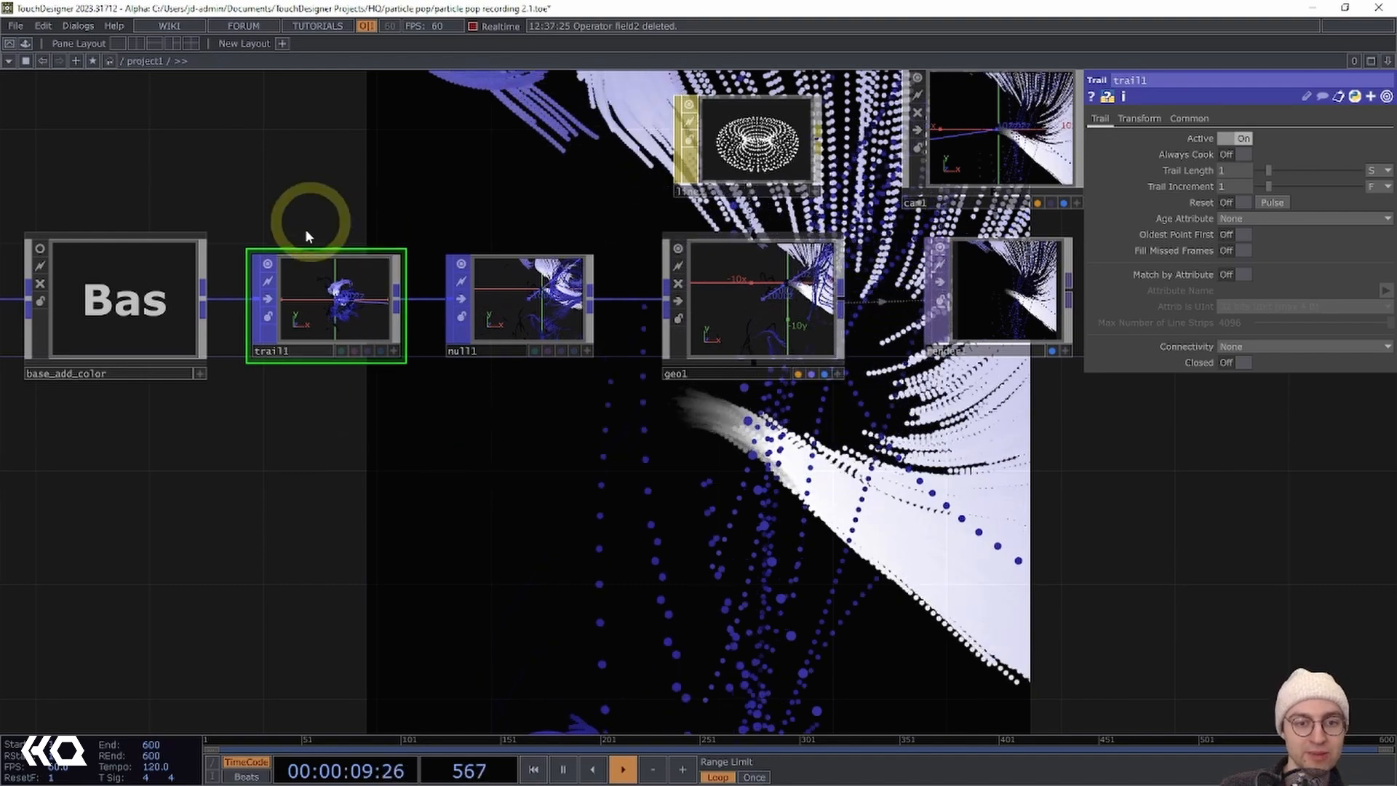
drag(399, 393, 472, 473)
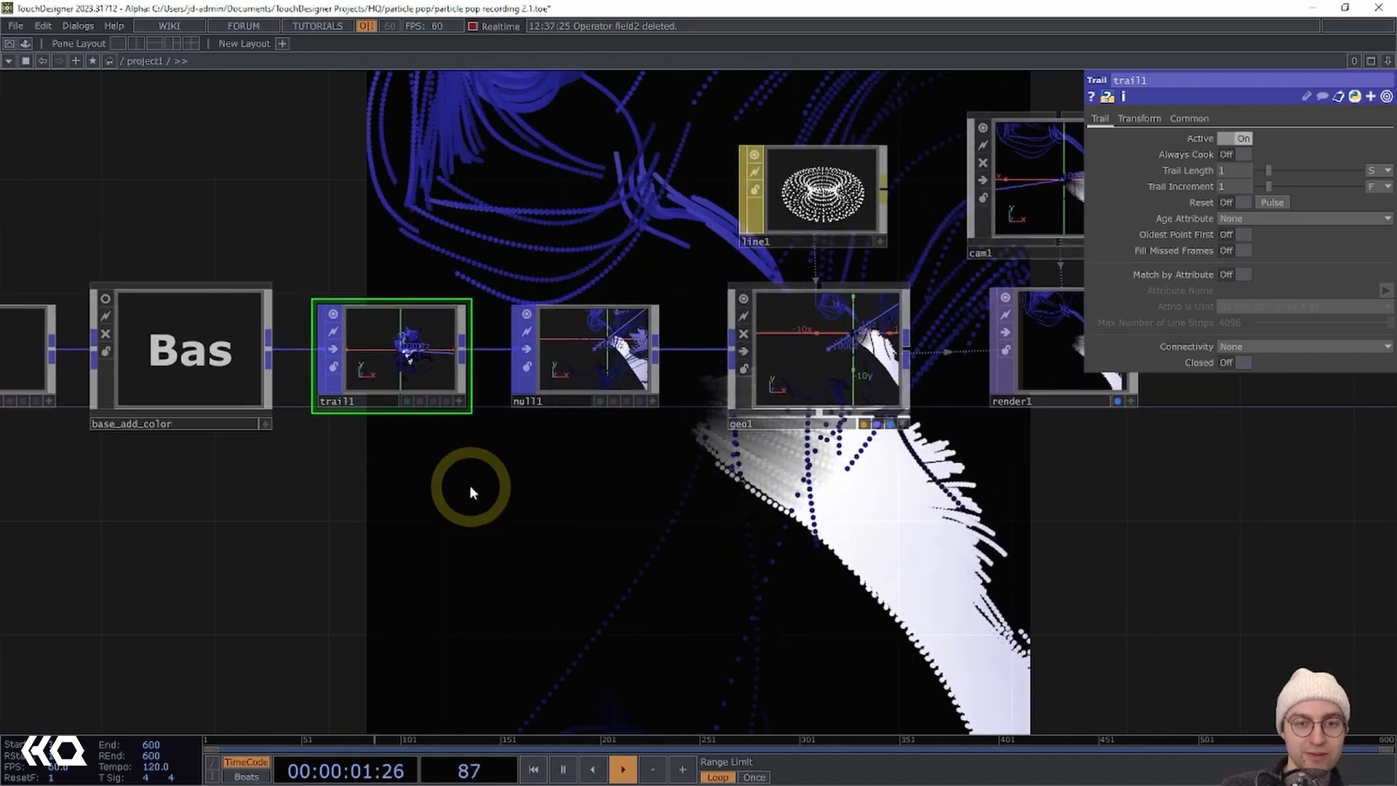
scroll(468, 484, down, 3)
drag(414, 535, 419, 629)
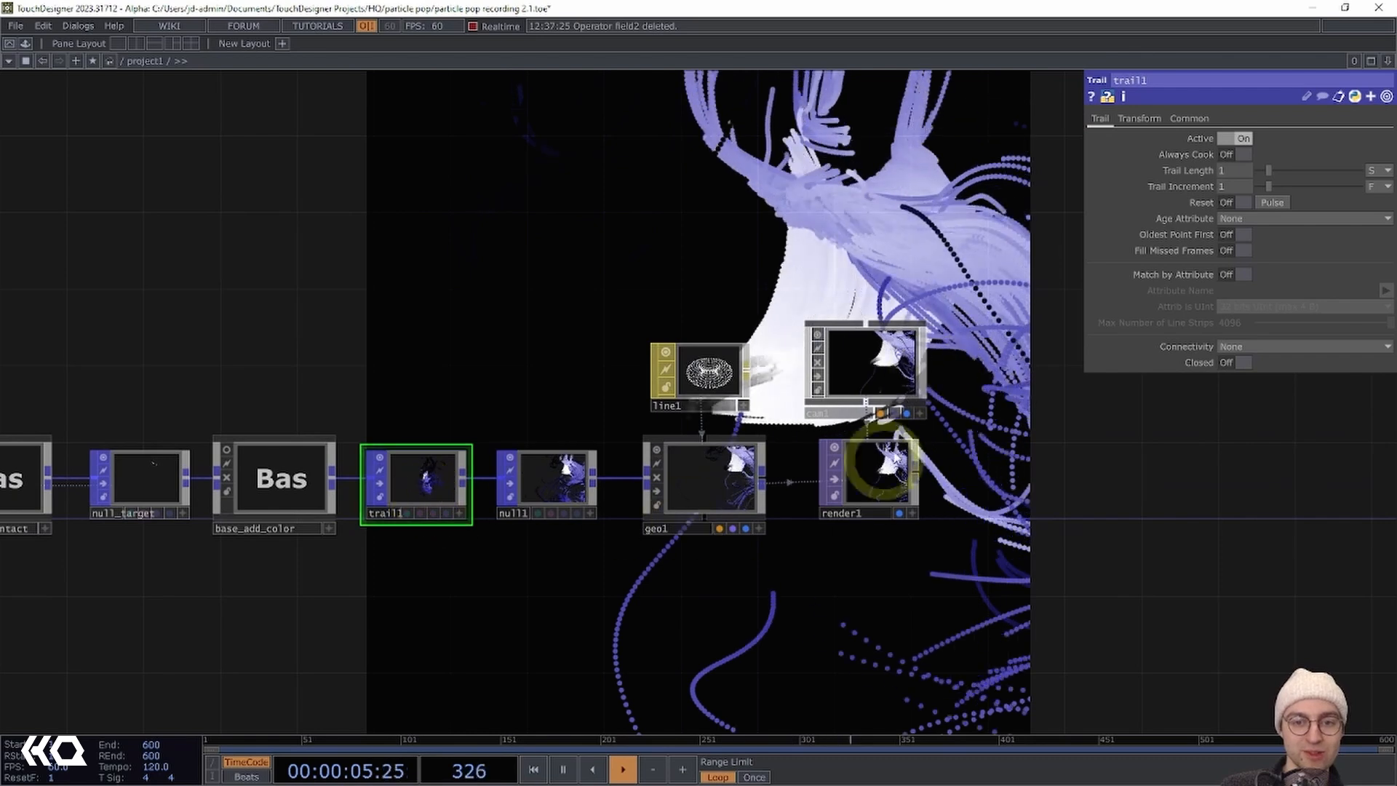
Try a Trail Length of 5 seconds on trail1 and set it back to 1
drag(994, 292, 831, 363)
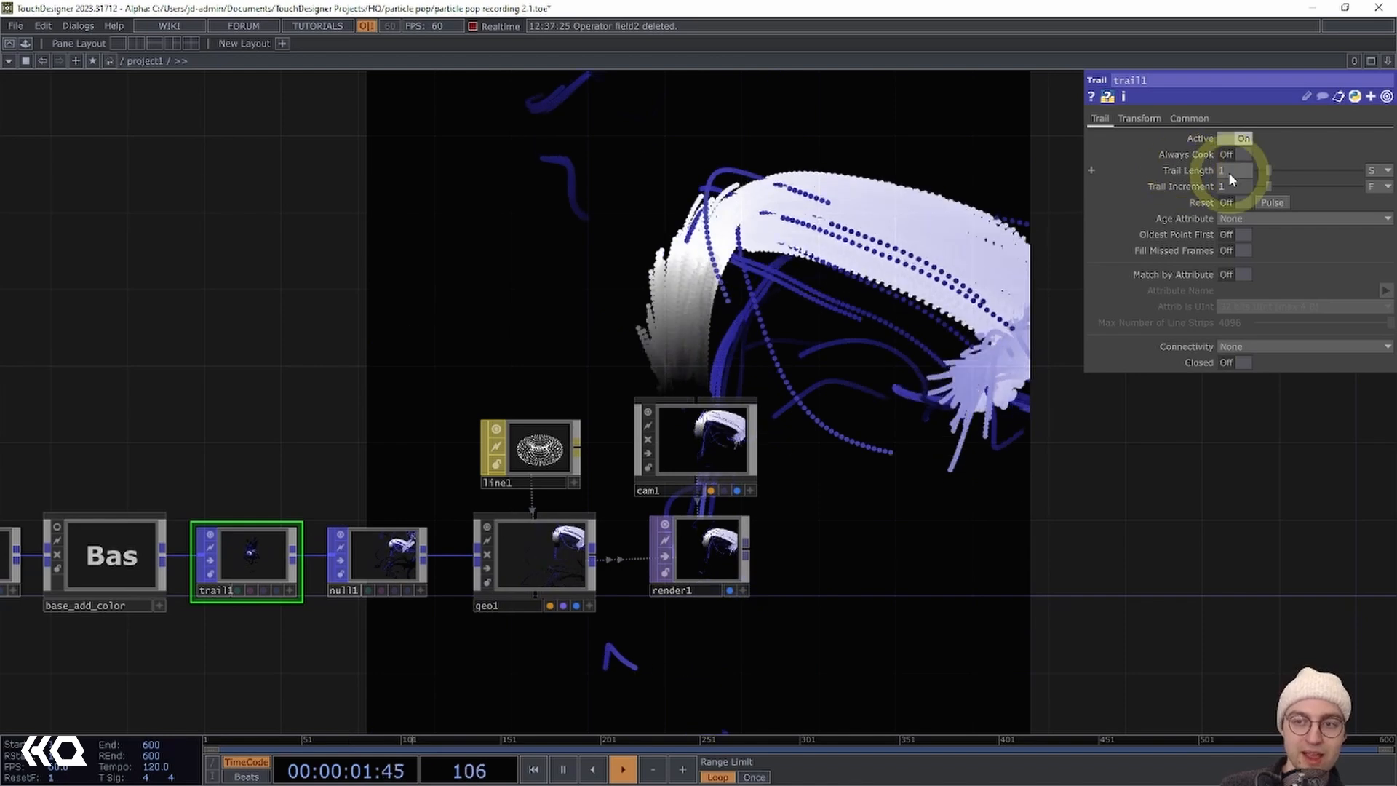
text(5)
key(Return)
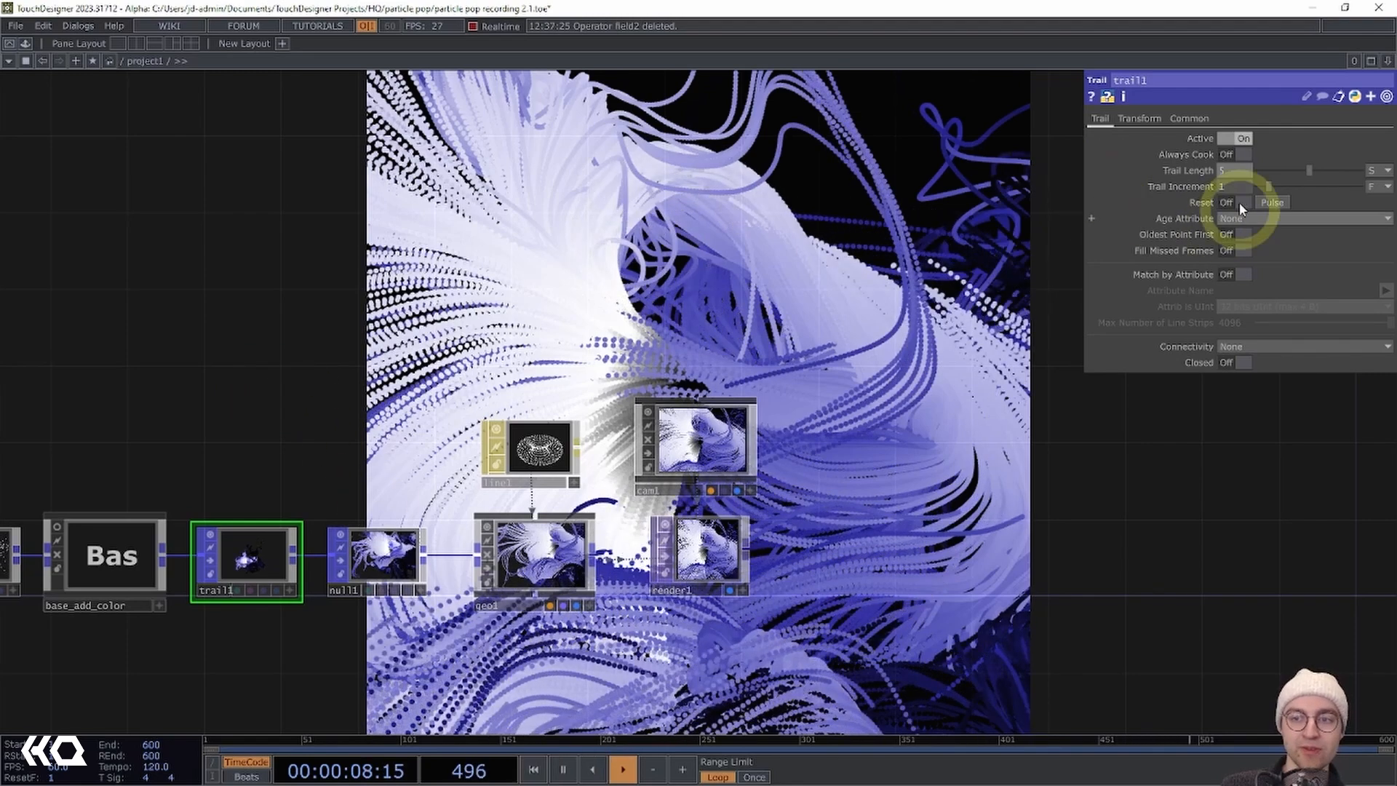
click(1237, 170)
text(1)
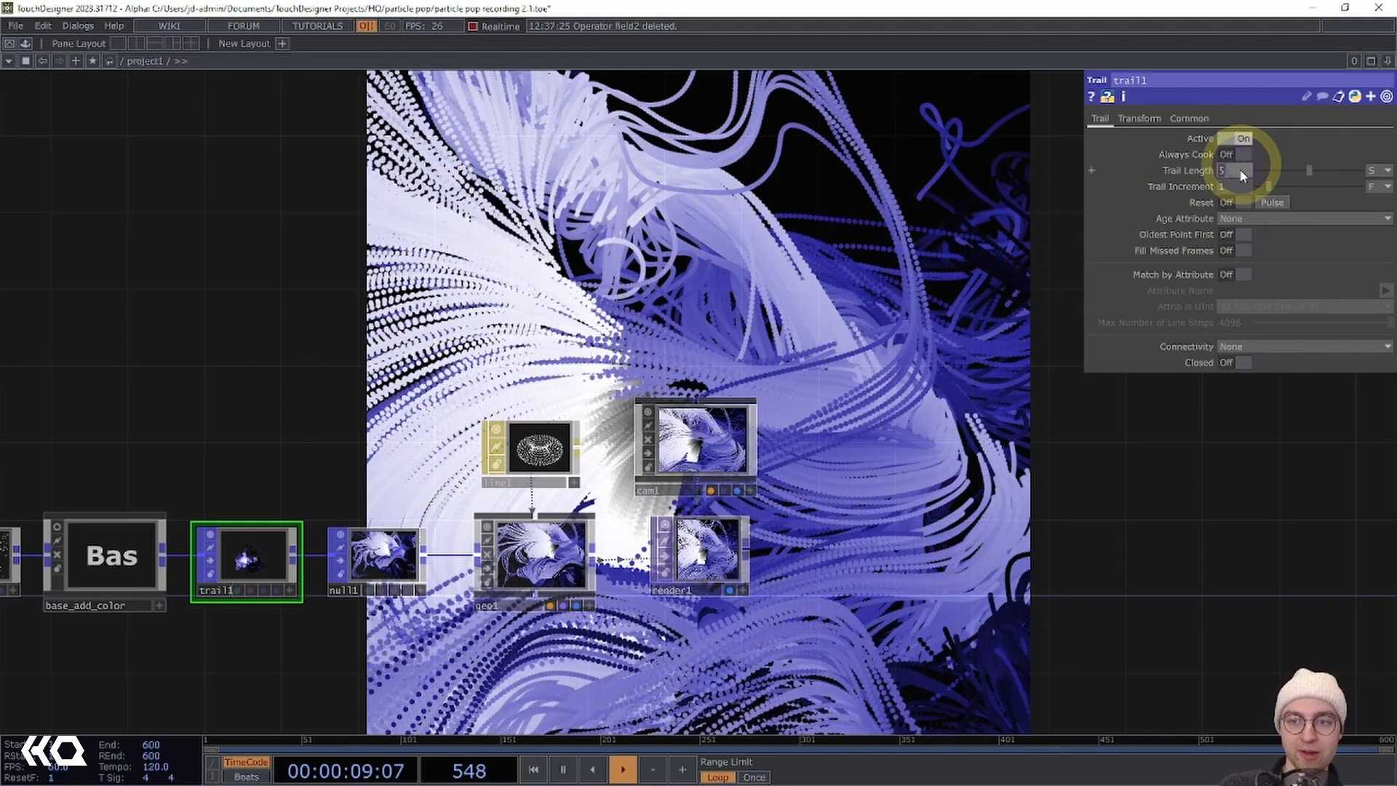
key(Return)
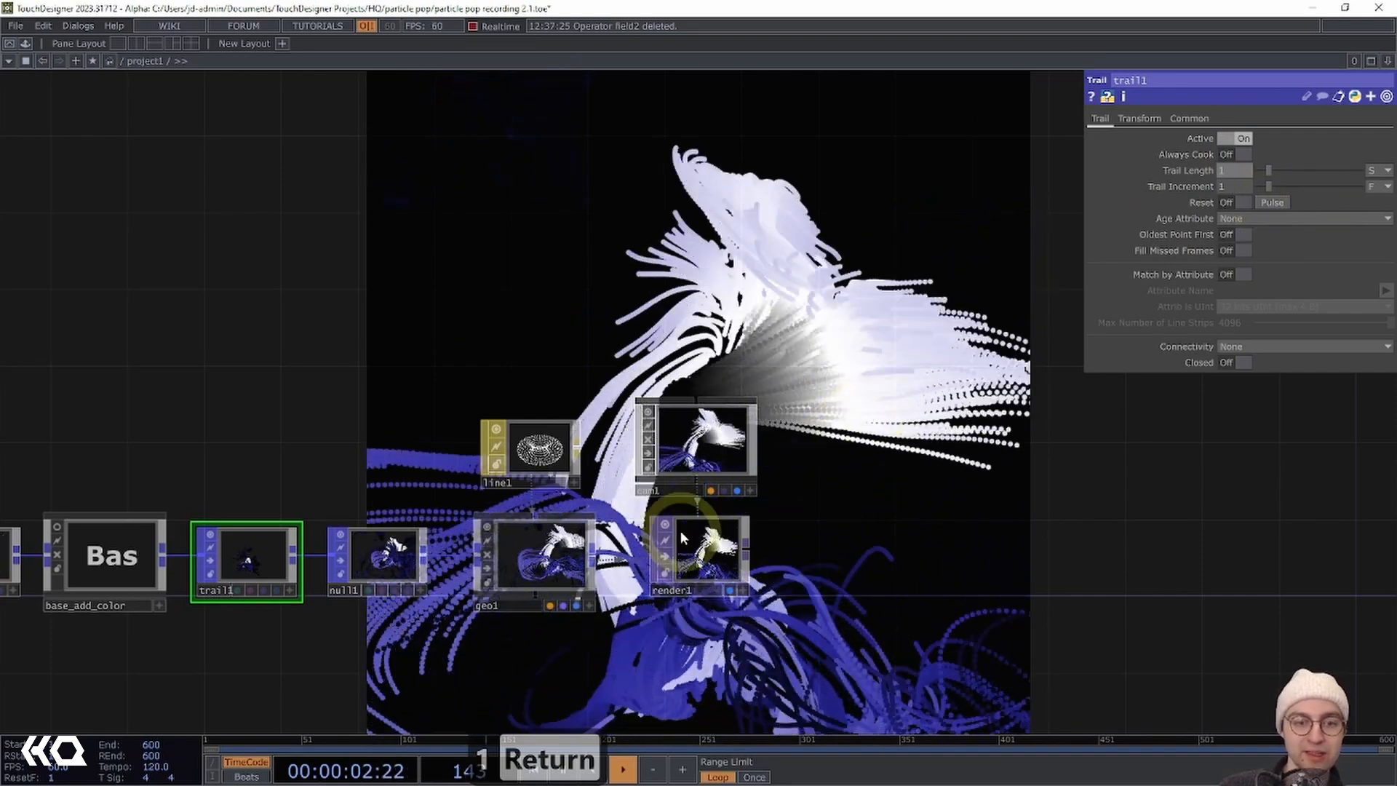
Set trail1's Connectivity to Columns and examine the resulting geometry in the null1 viewer
drag(470, 643, 530, 635)
drag(291, 547, 433, 531)
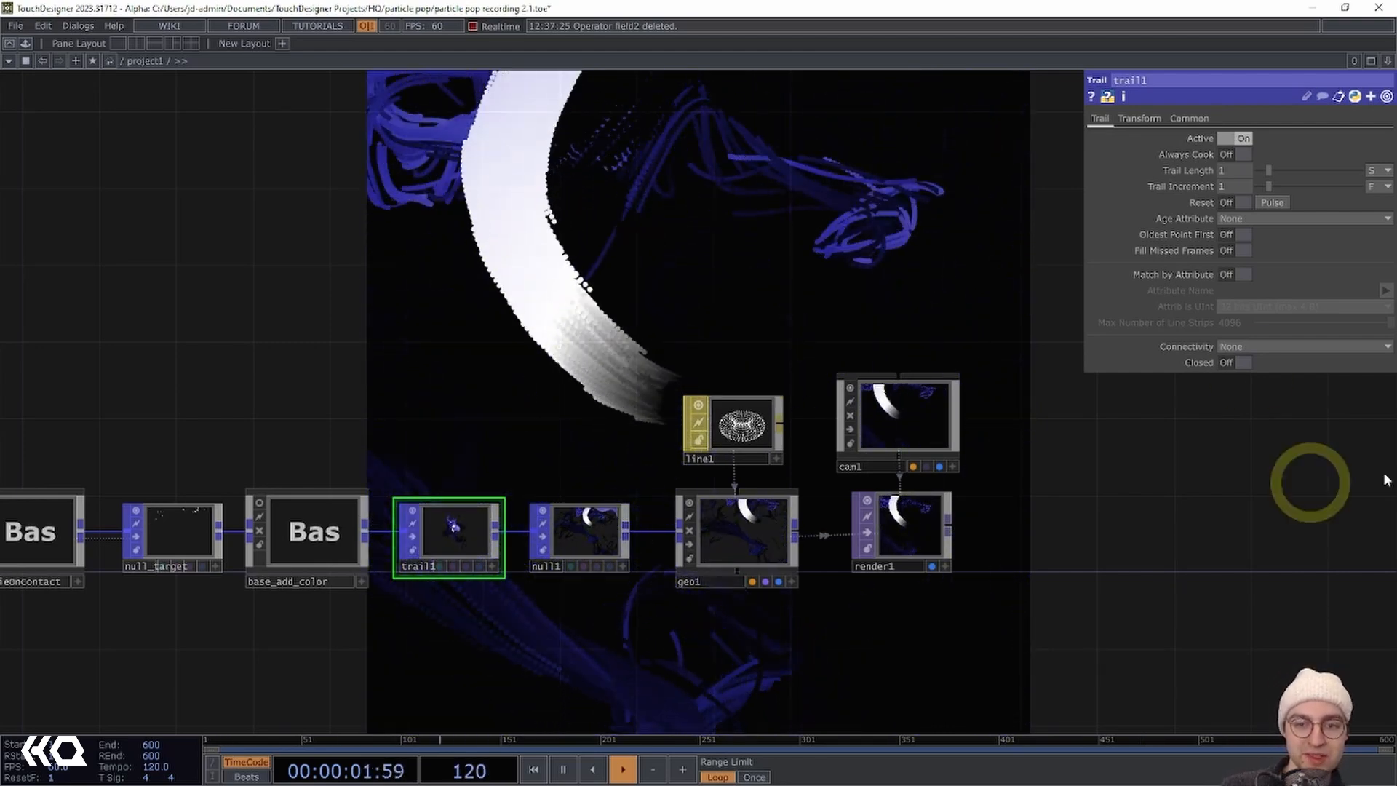
click(1281, 348)
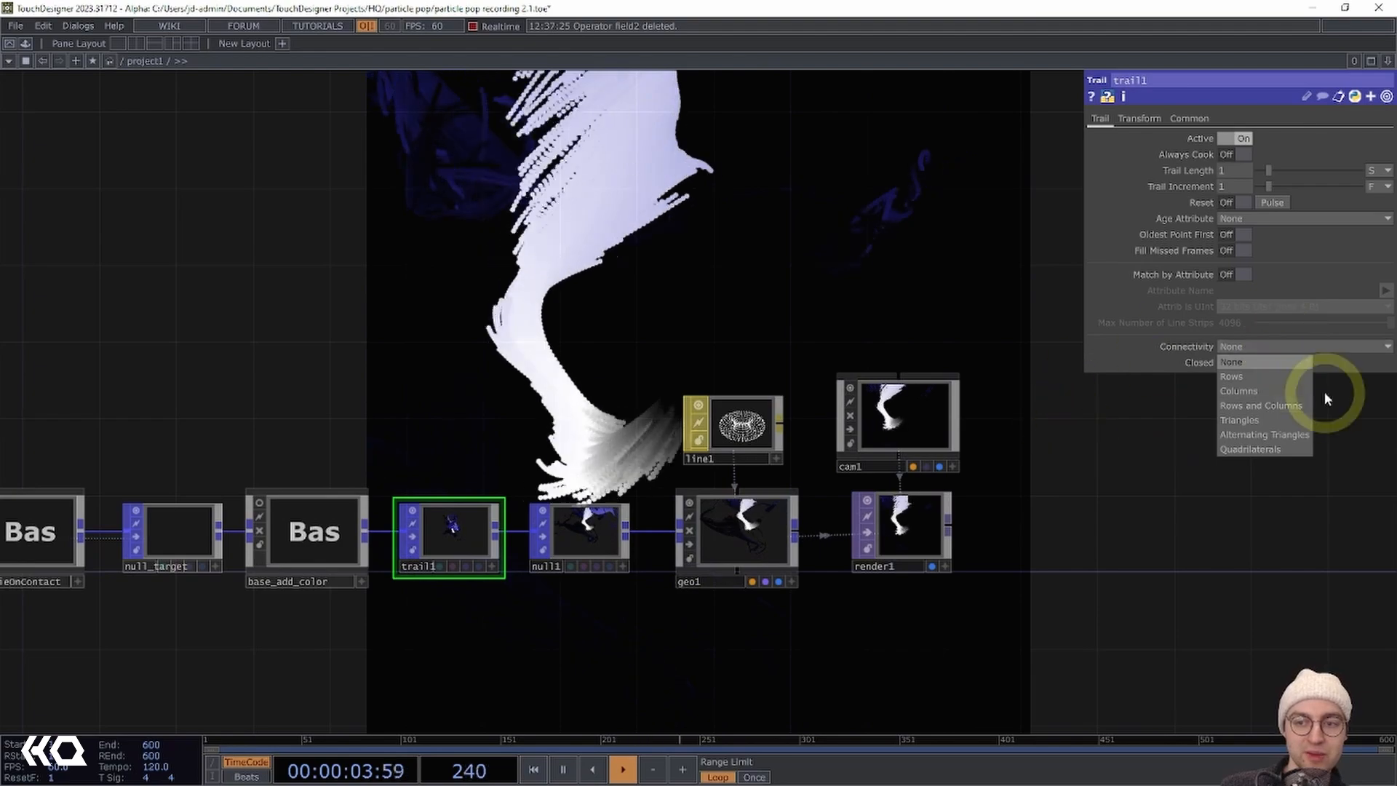
click(1259, 386)
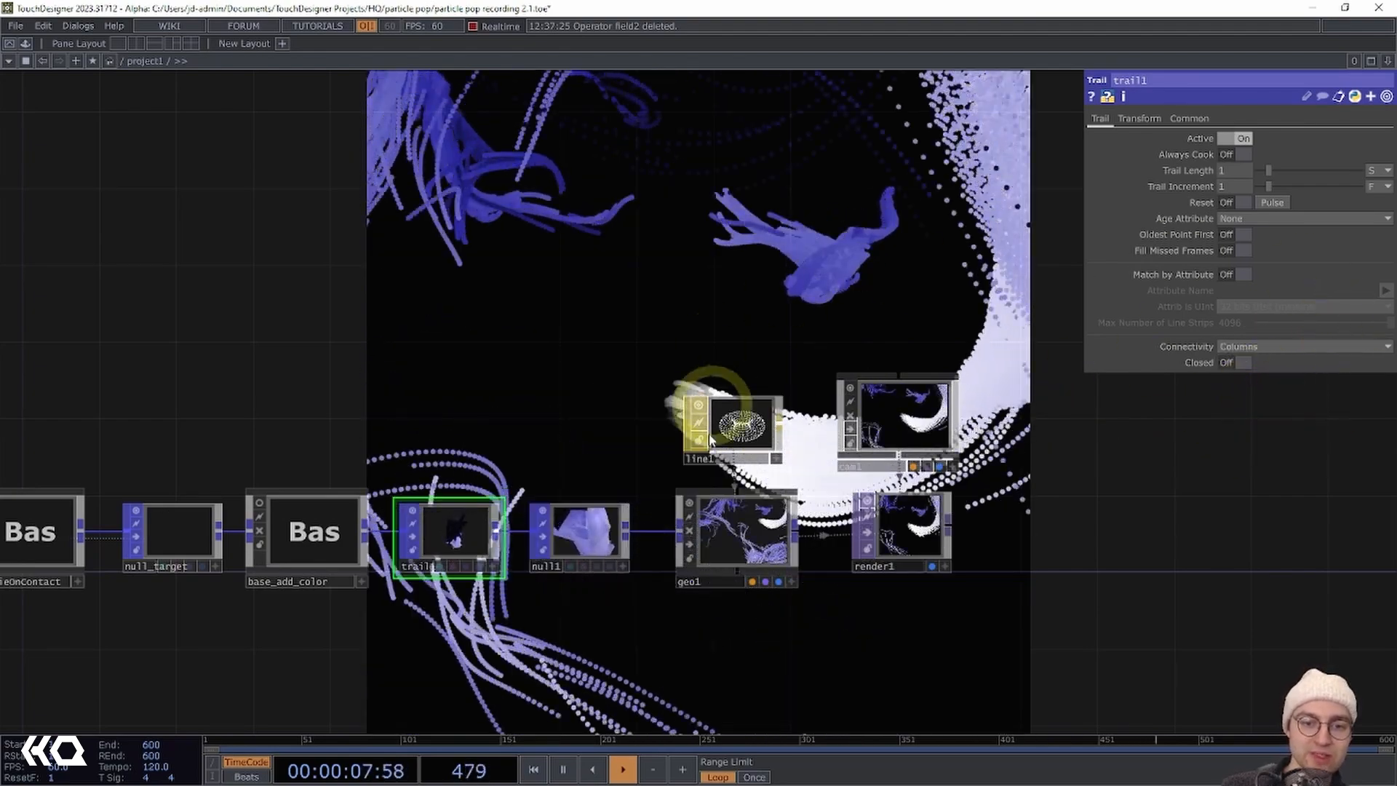
scroll(619, 597, up, 6)
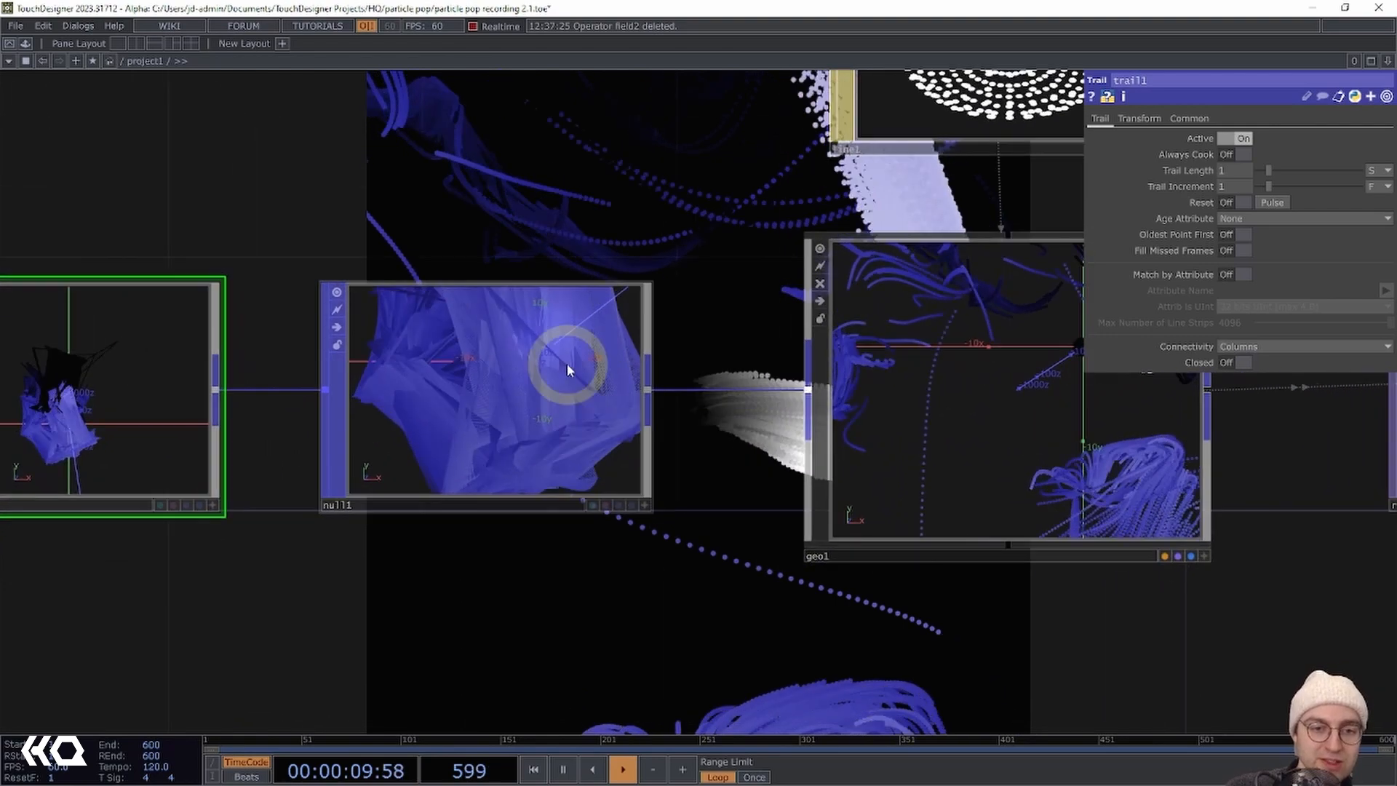
scroll(604, 607, down, 2)
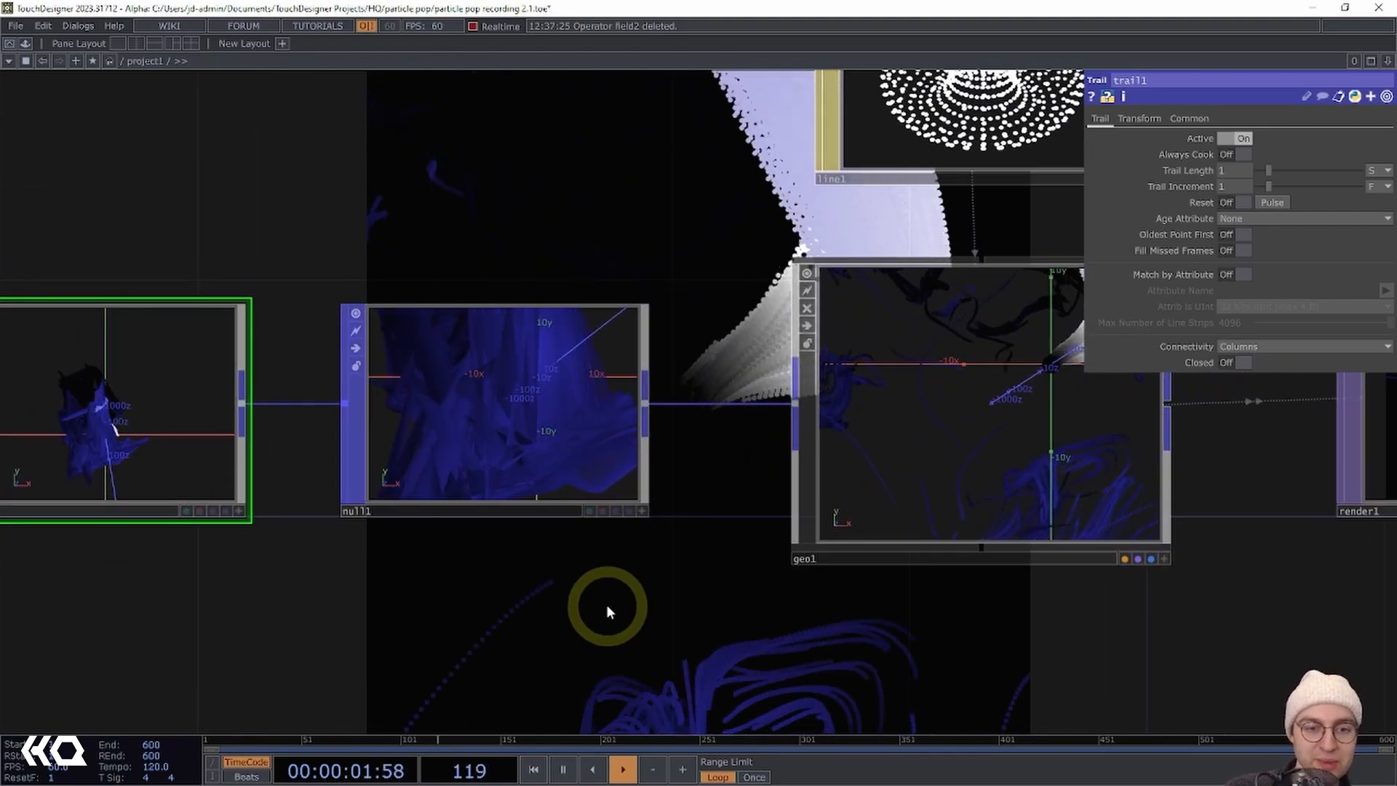
scroll(606, 604, down, 5)
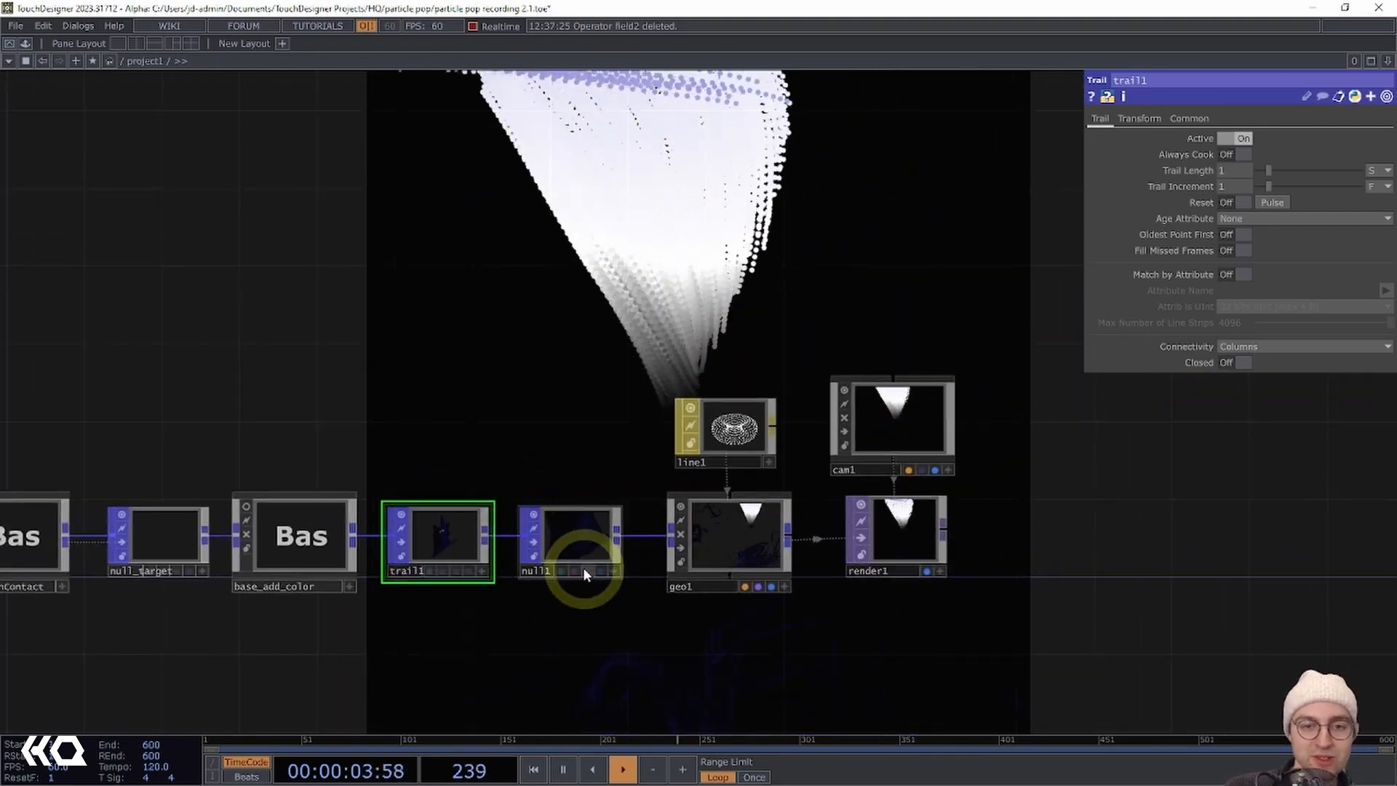
Set trail1's Connectivity back to None
click(1294, 346)
click(1237, 402)
click(630, 645)
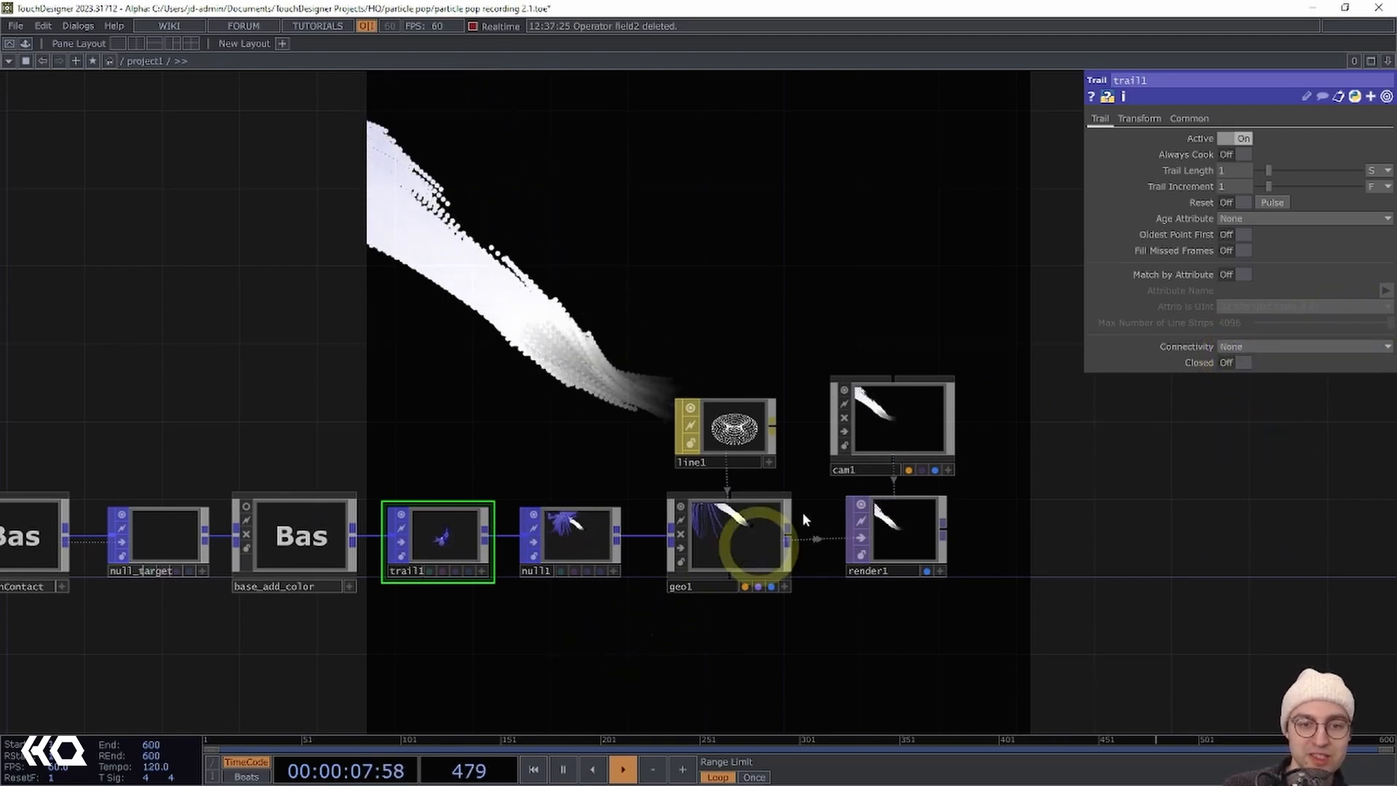
Set trail1's transform to a Y translation of -0.1 and an X rotation of 0.6
click(1138, 120)
click(712, 386)
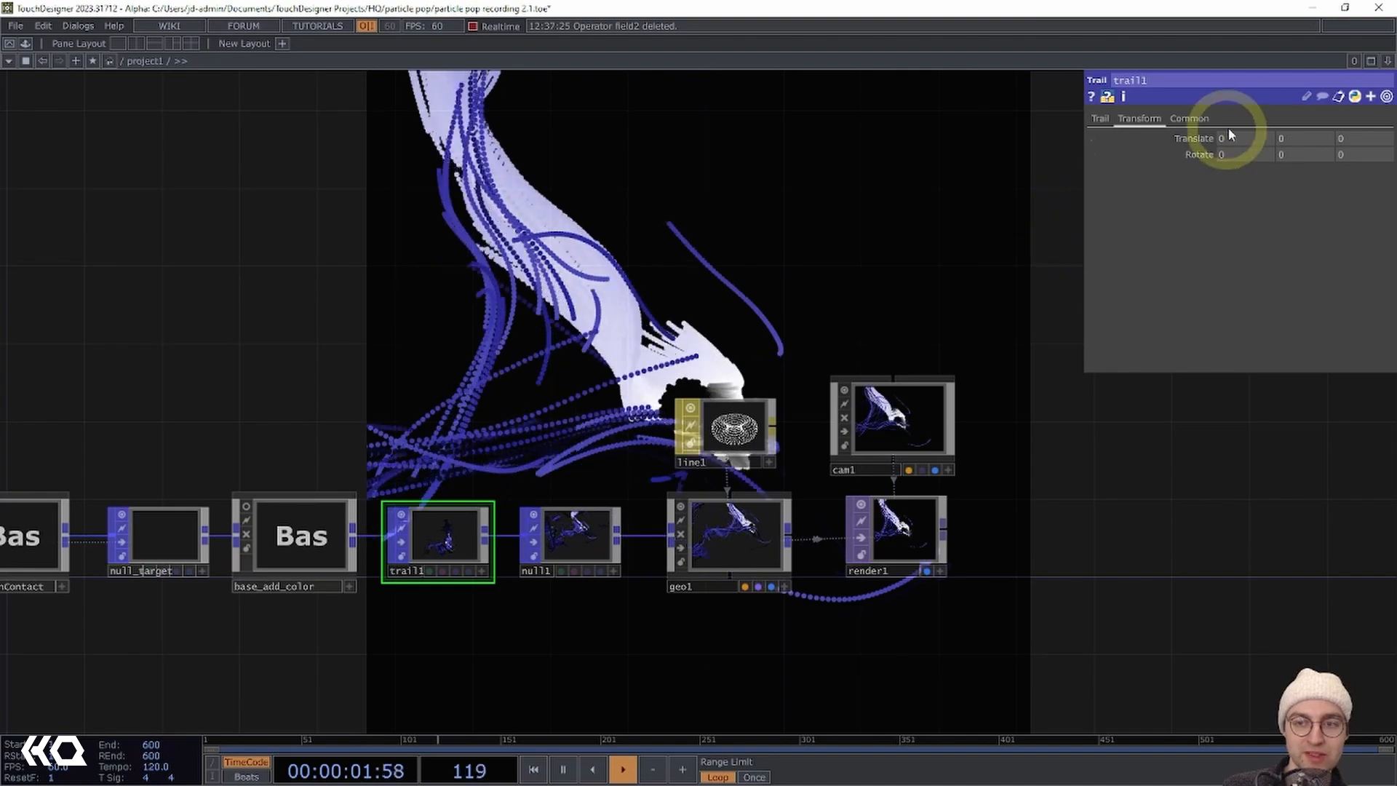
middle_drag(1299, 134, 1287, 140)
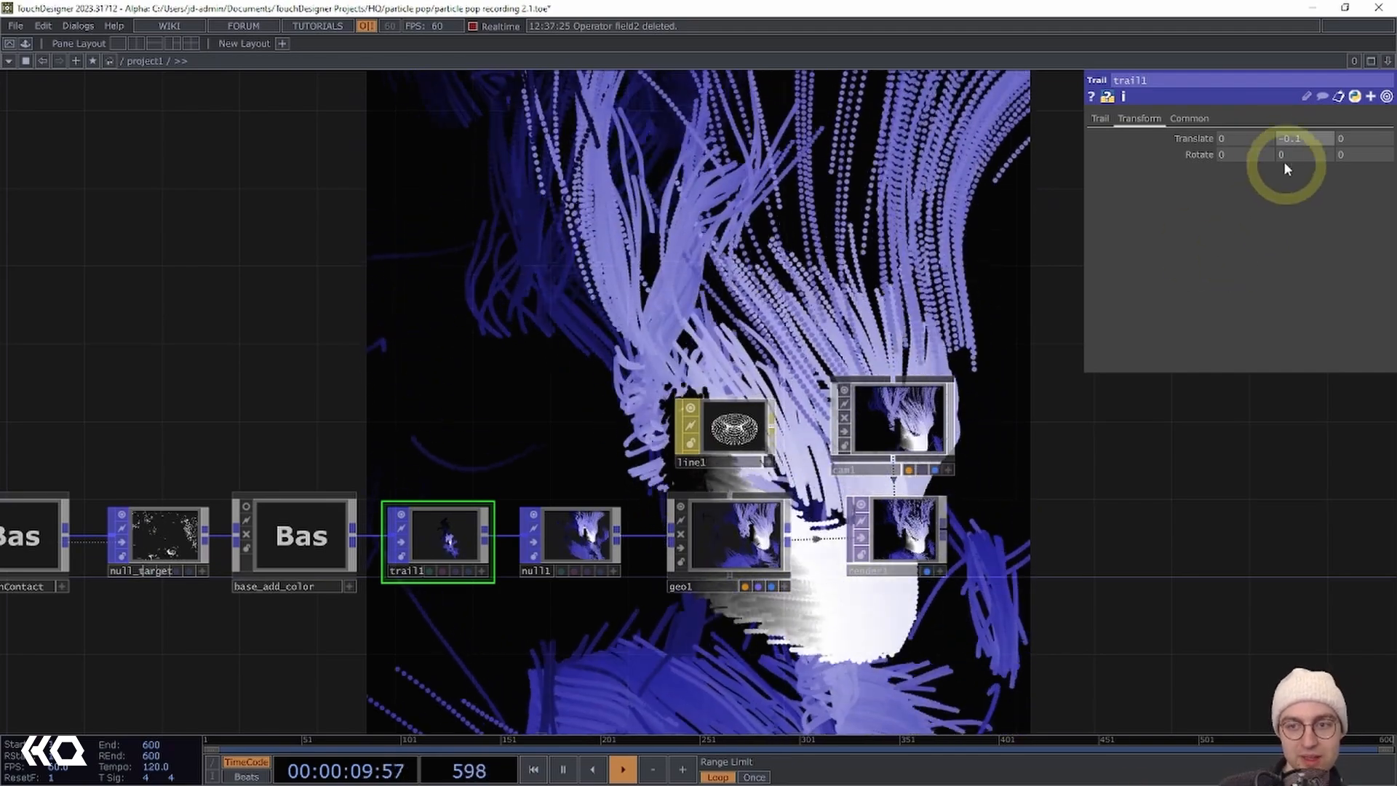
middle_drag(1246, 155, 1271, 148)
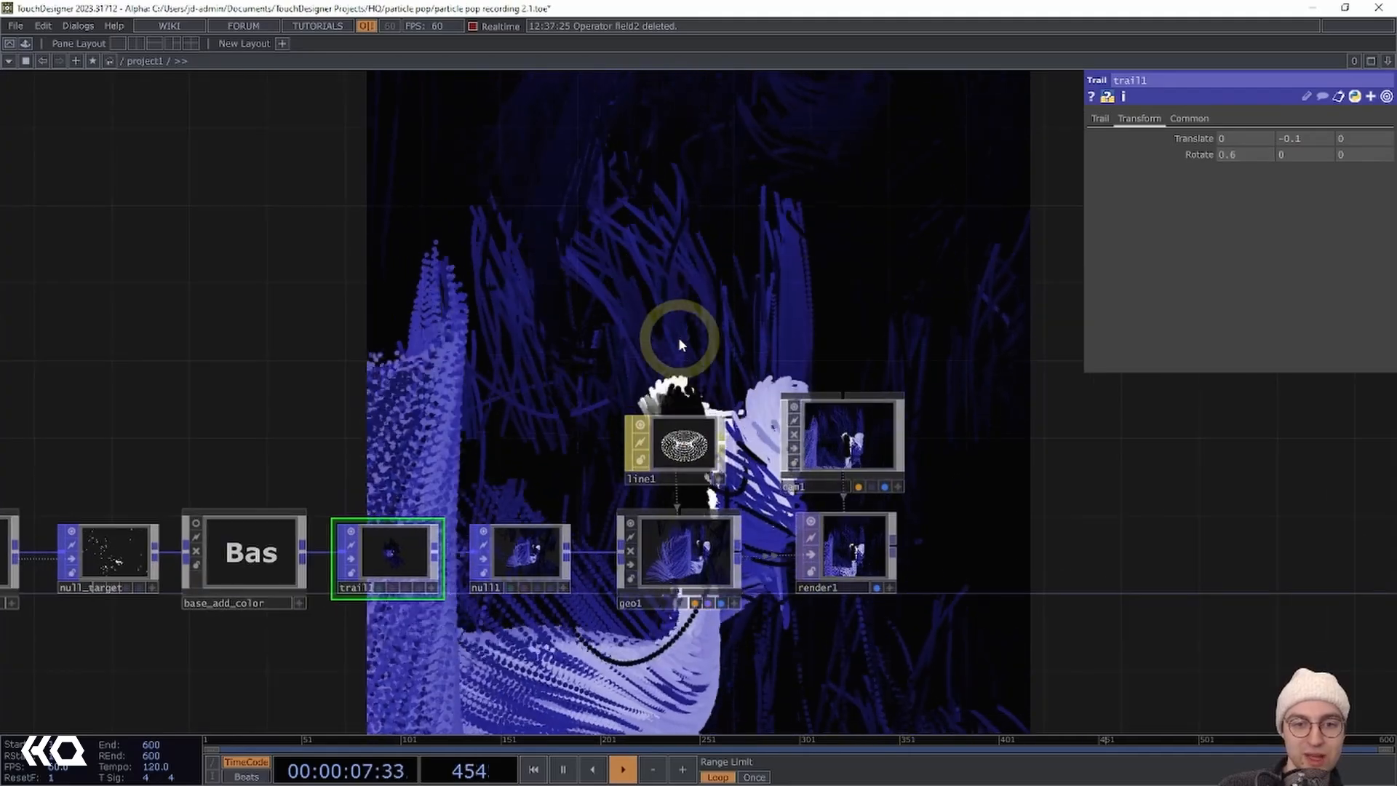
drag(728, 346, 851, 448)
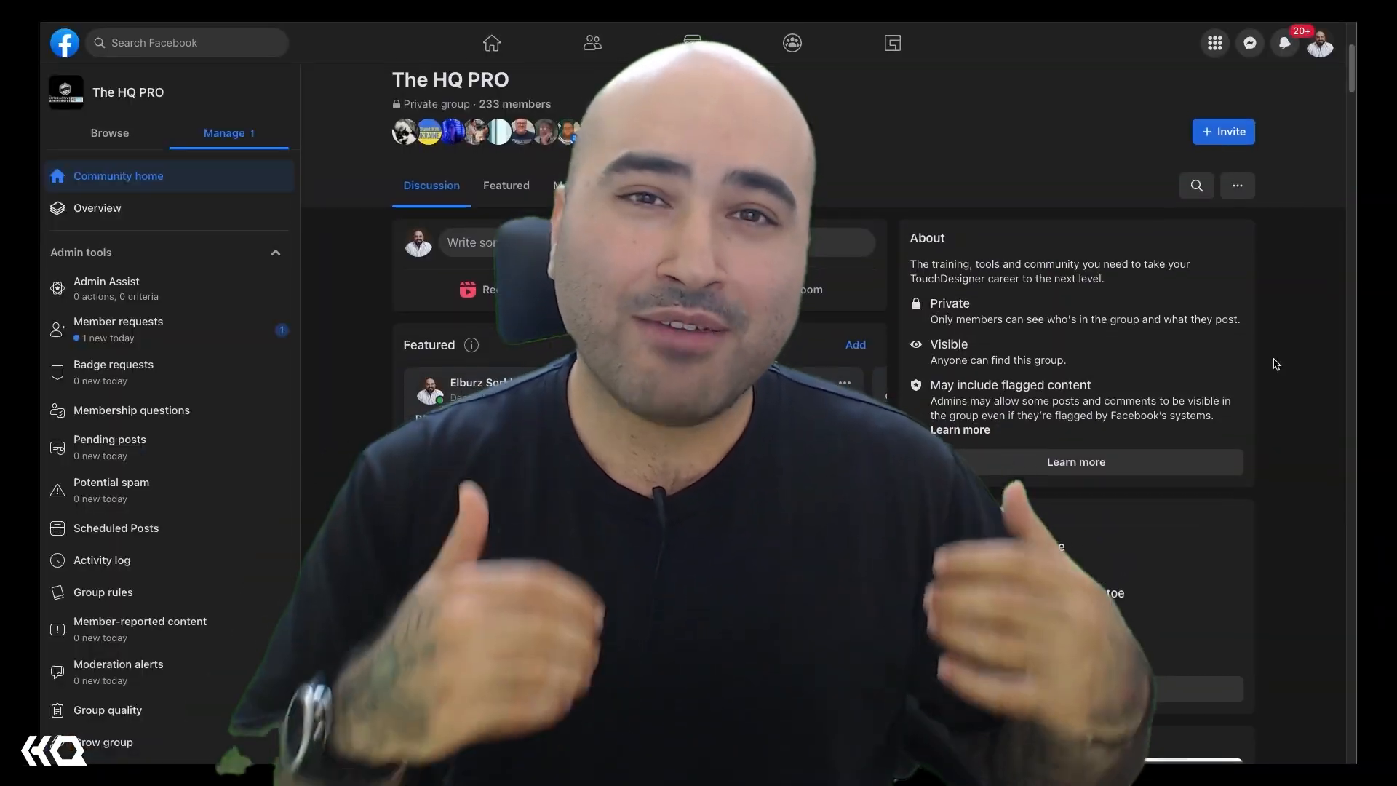
scroll(1274, 363, down, 2)
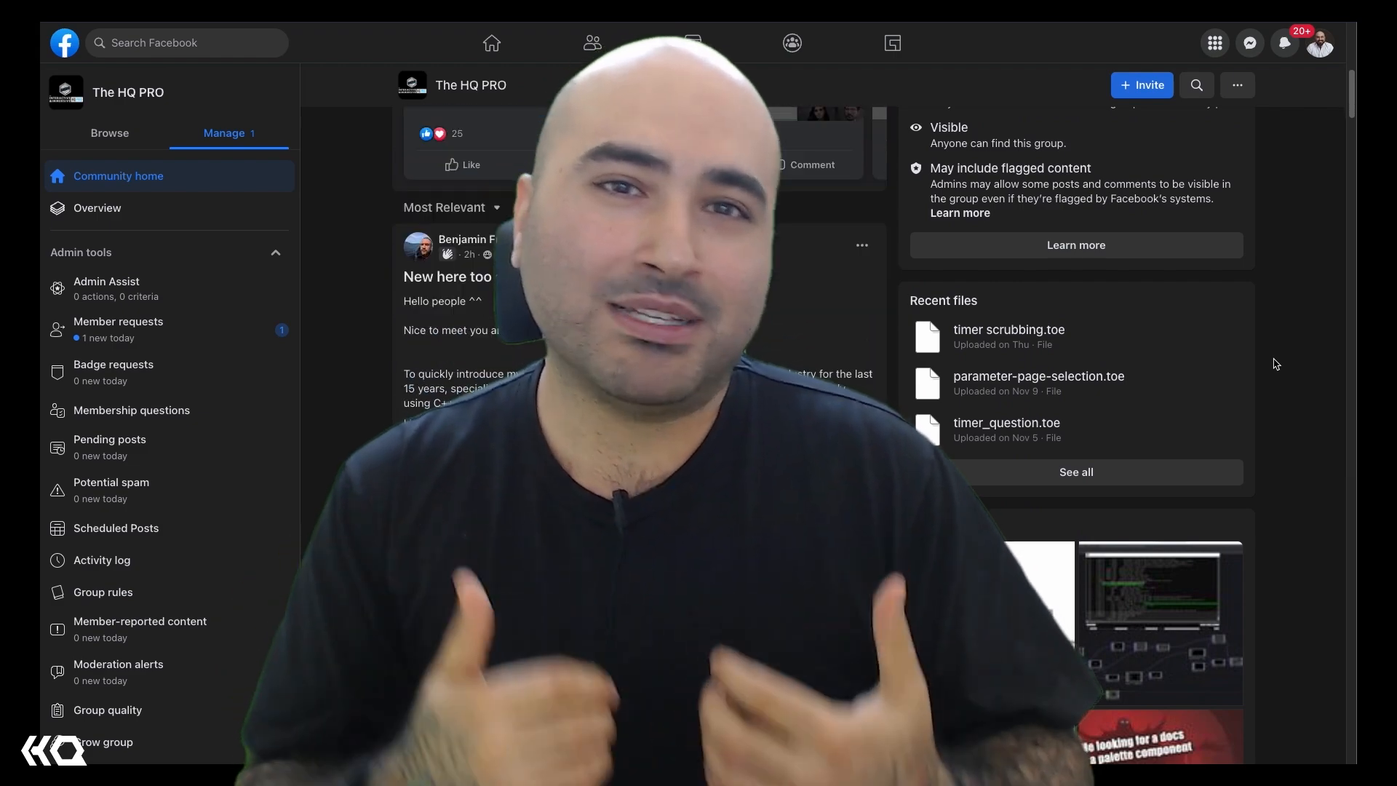